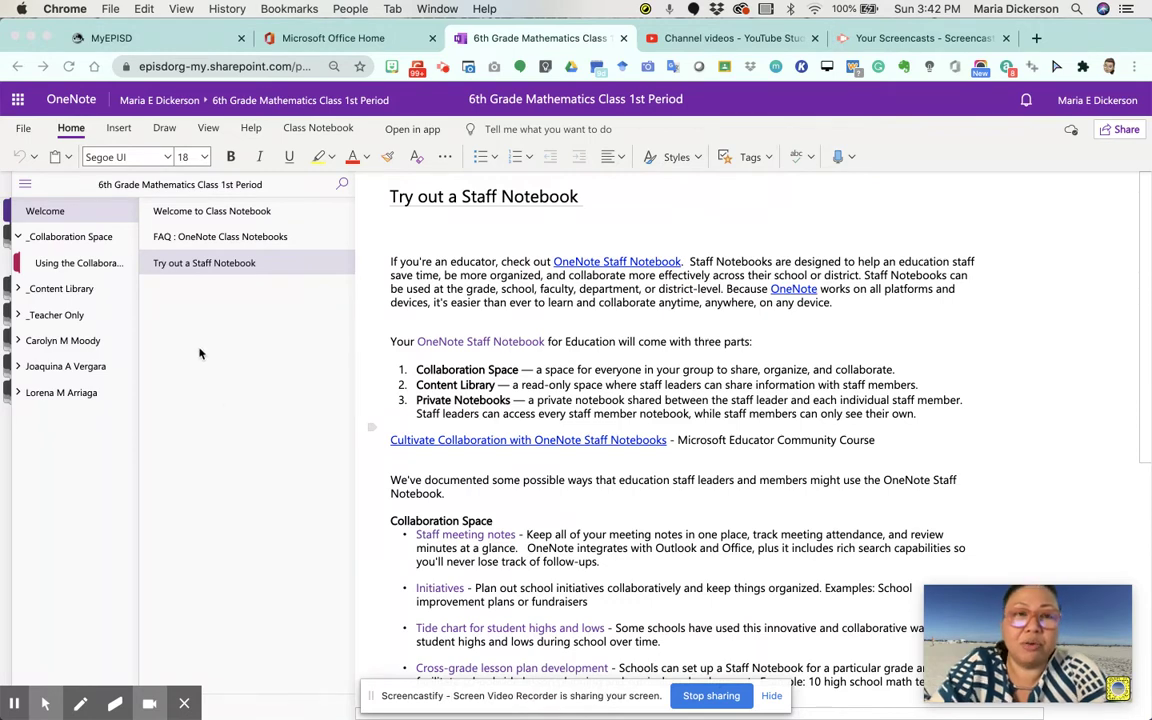
Open the Welcome to Class Notebook page in the Welcome section
{"action": "left_click", "coordinate": [194, 218]}
{"action": "left_click", "coordinate": [196, 219]}
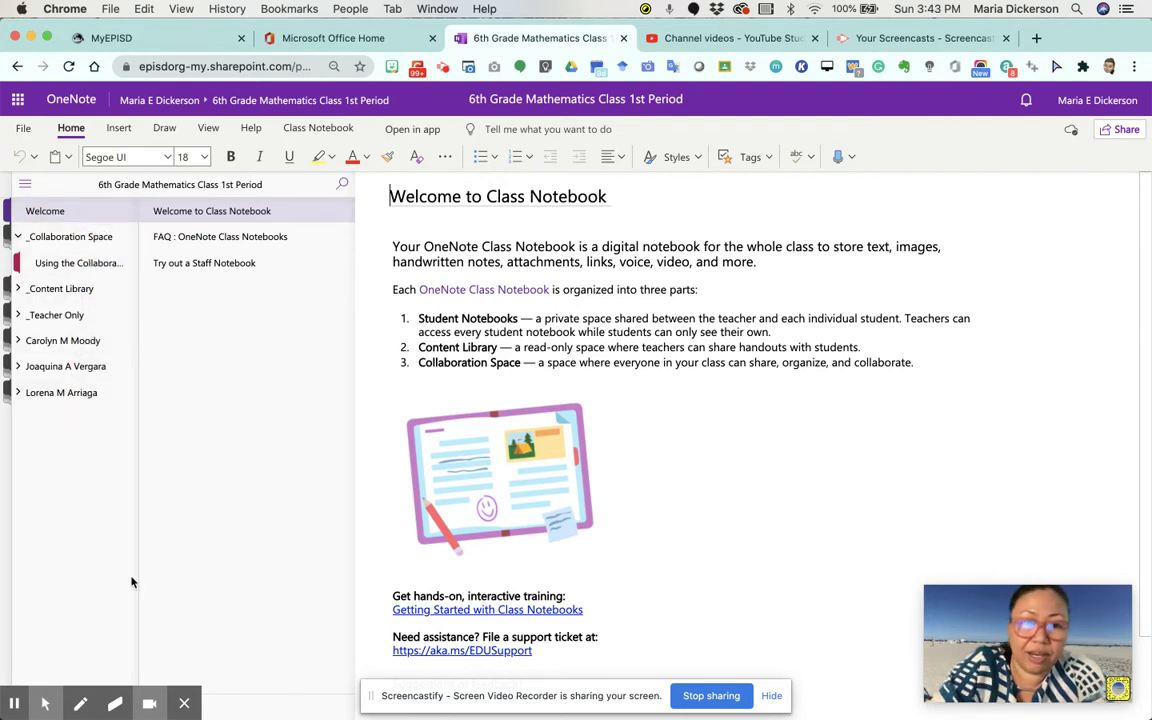
{"action": "left_click", "coordinate": [188, 705]}
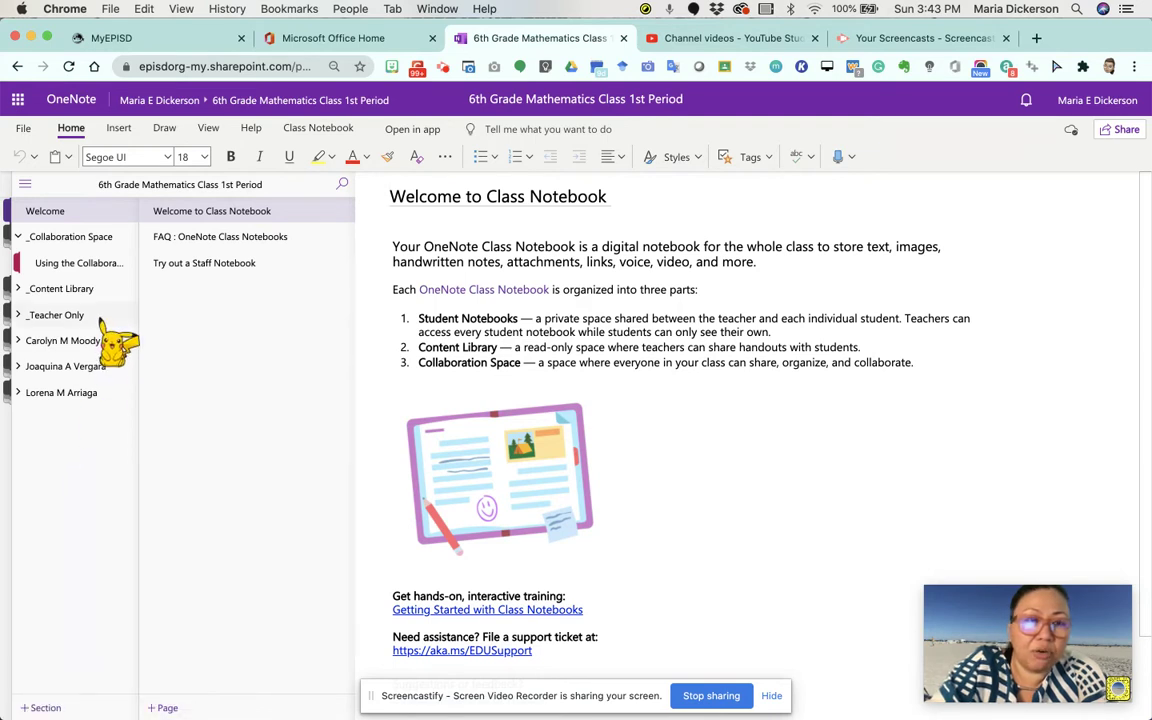
Expand the _Collaboration Space section group and open its section about using the Collaboration Space
{"action": "left_click", "coordinate": [18, 240]}
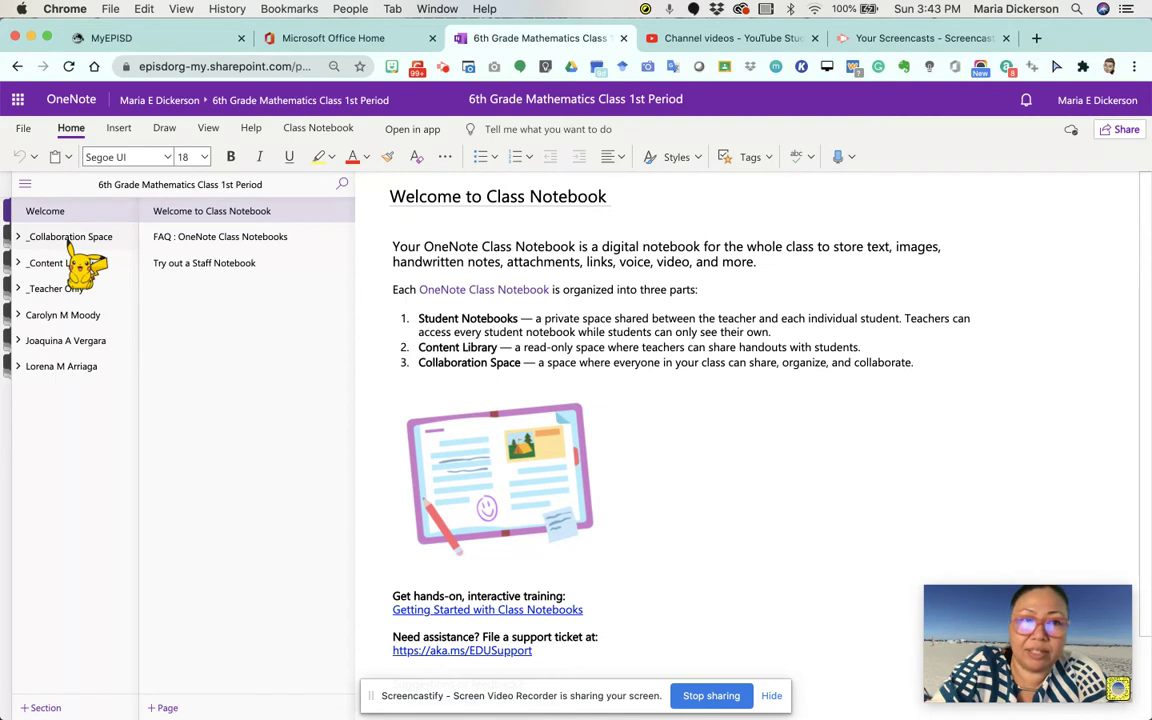
{"action": "left_click", "coordinate": [18, 240]}
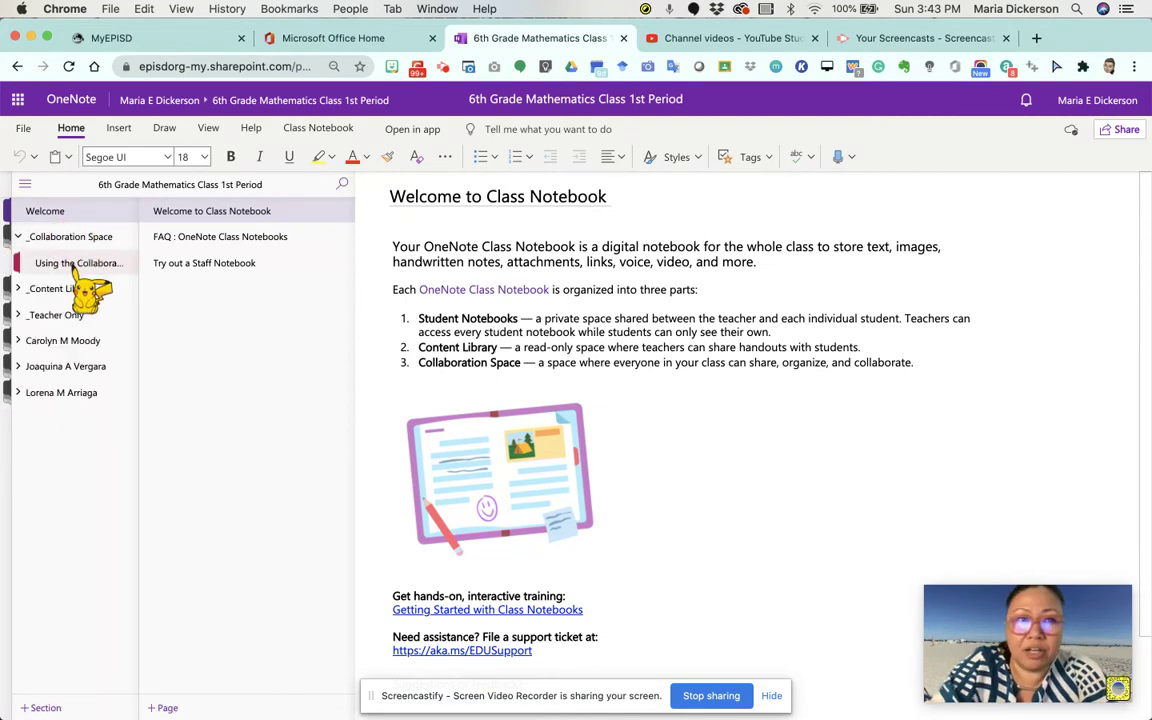
{"action": "left_click", "coordinate": [76, 264]}
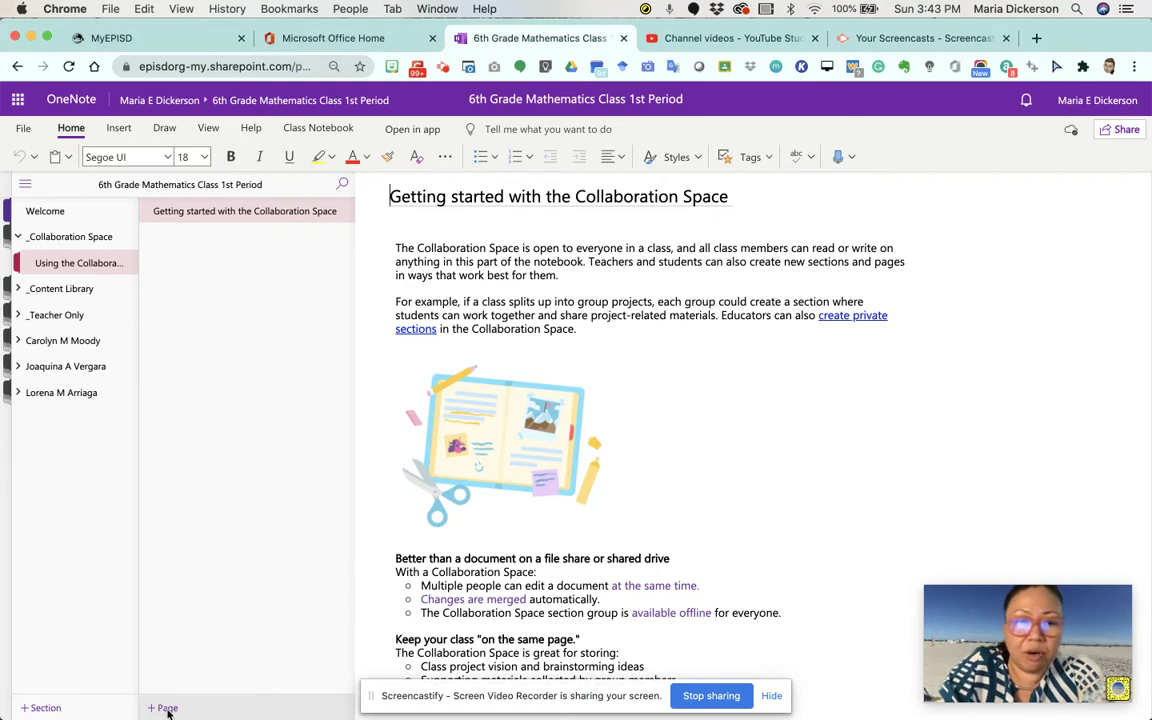
Add a new page titled "Brainstorming Page" to the open Collaboration Space section and place the cursor in its body
{"action": "left_click", "coordinate": [165, 708]}
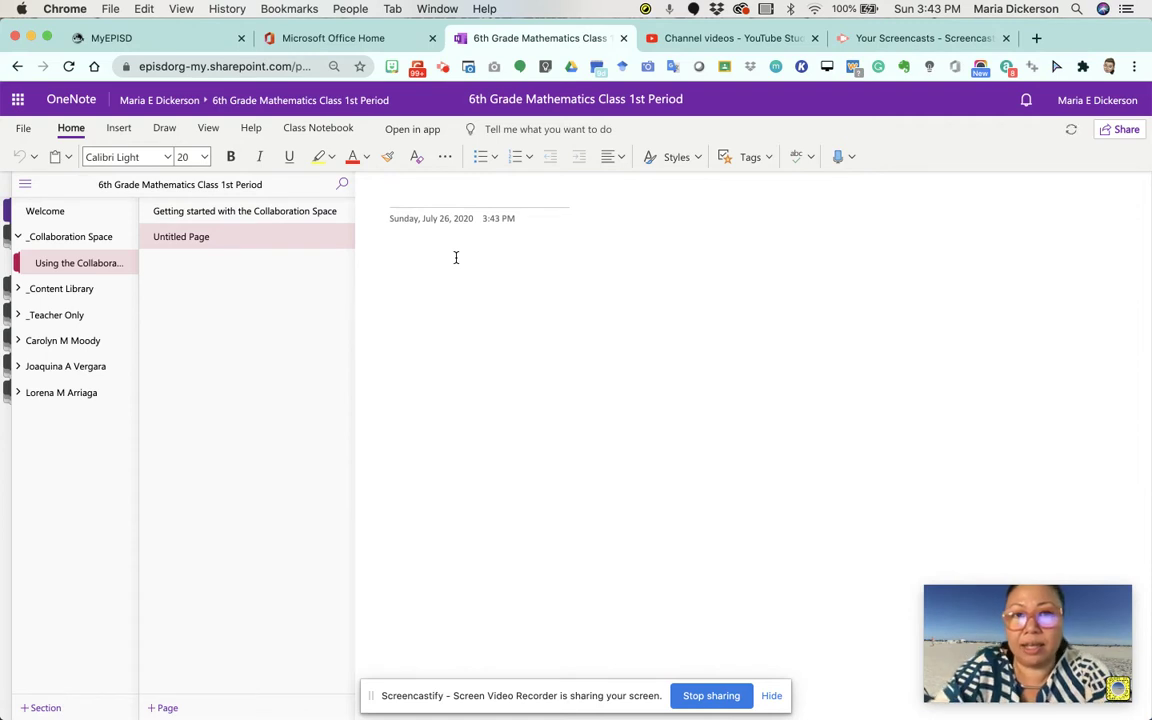
{"action": "type", "text": "Brainst"}
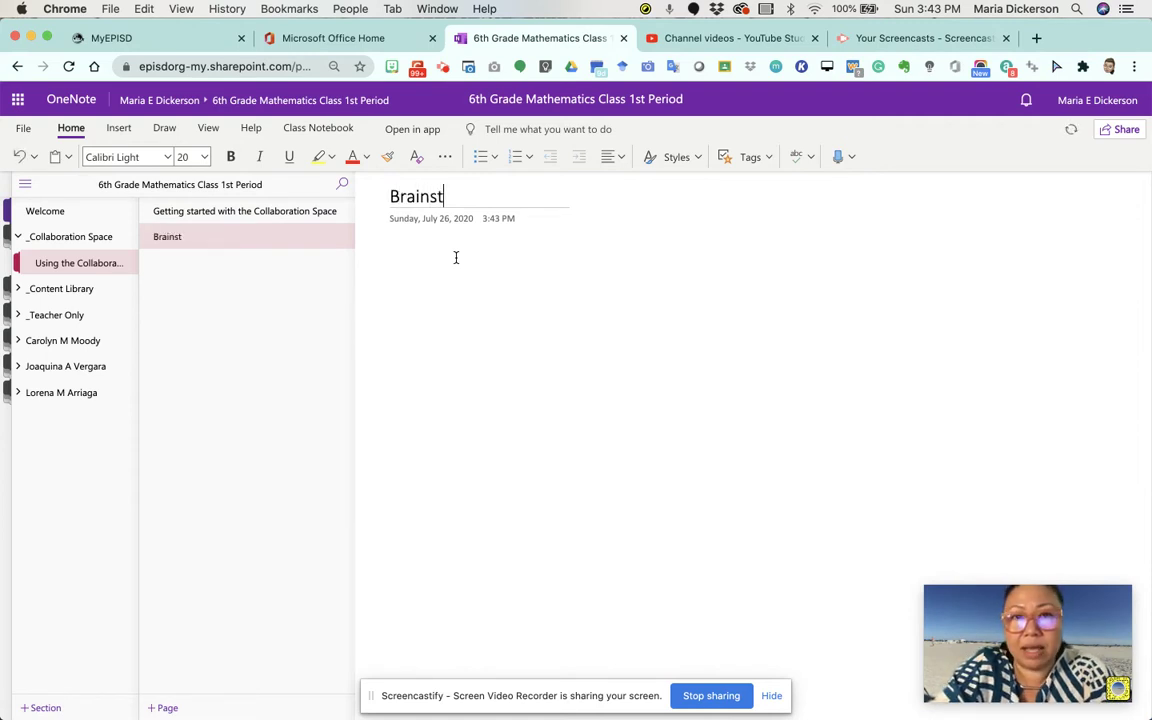
{"action": "type", "text": "oring"}
{"action": "key", "text": "BackSpace"}
{"action": "key", "text": "BackSpace"}
{"action": "key", "text": "BackSpace"}
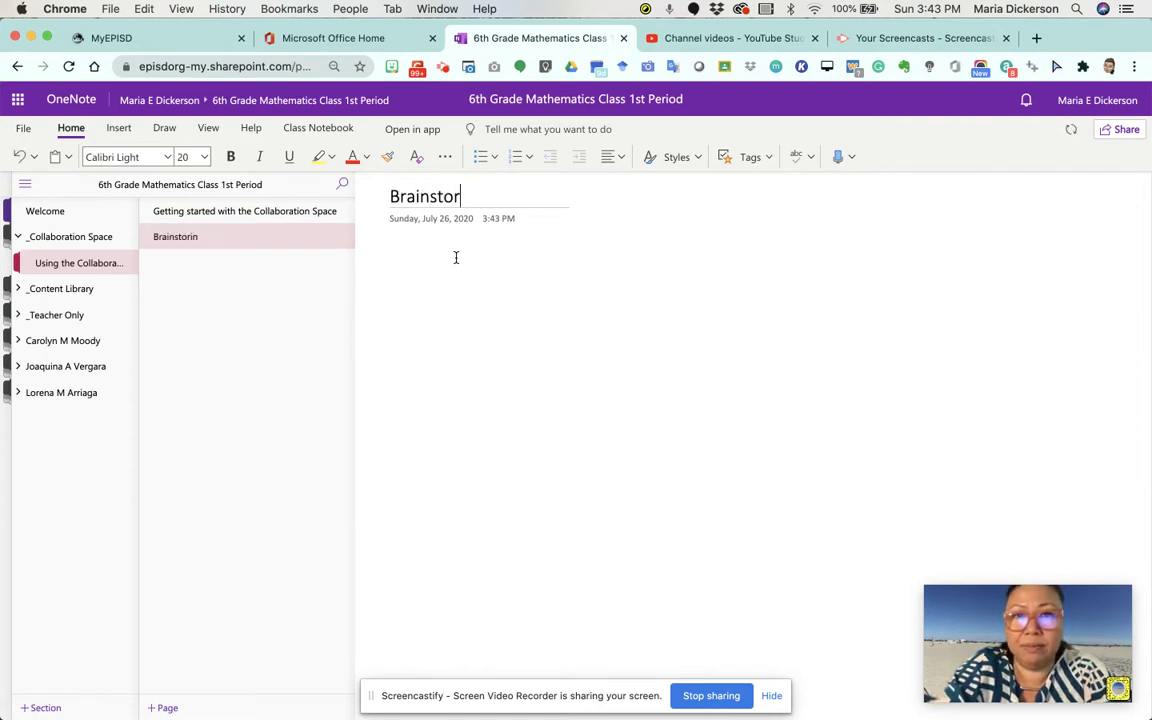
{"action": "type", "text": "ming Page"}
{"action": "left_click", "coordinate": [457, 288]}
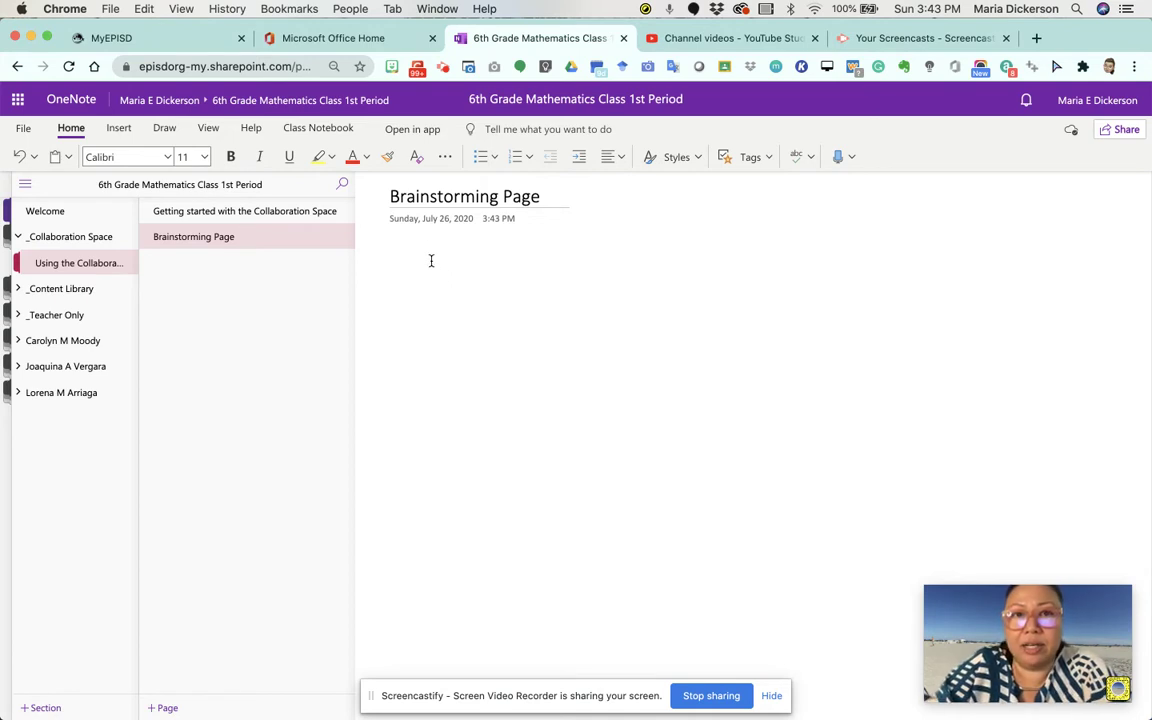
Look over the available fonts and font sizes, and turn on bold for the body text
{"action": "left_click", "coordinate": [169, 157]}
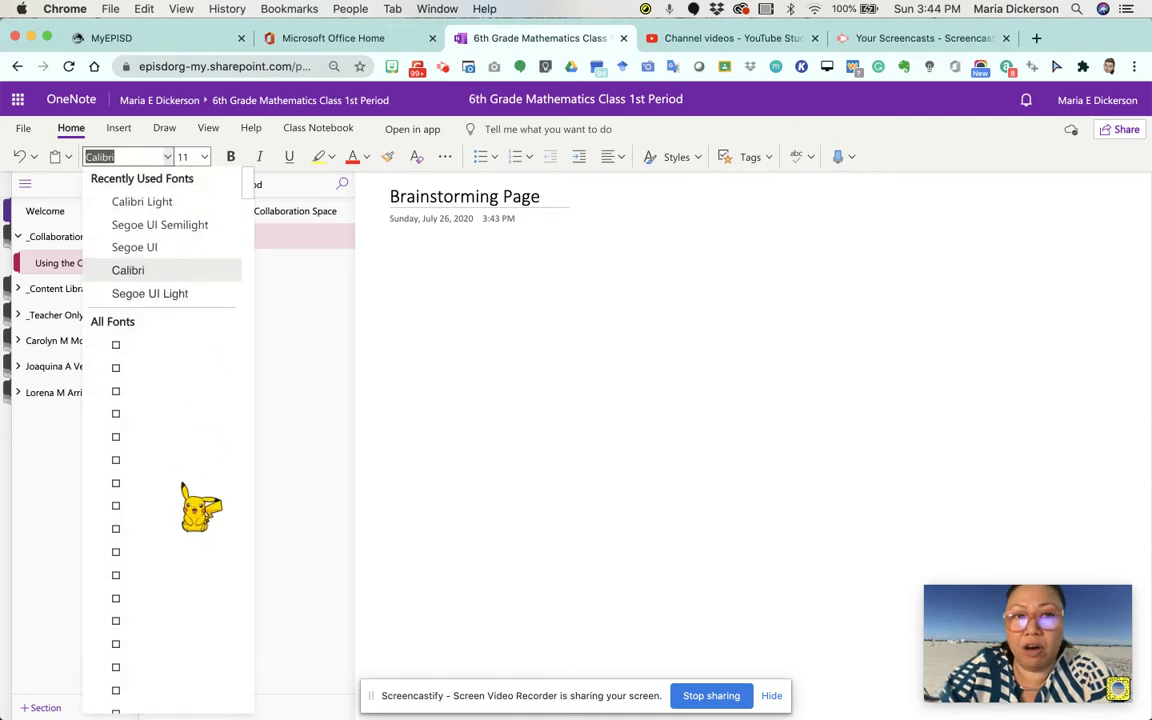
{"action": "left_click", "coordinate": [204, 157]}
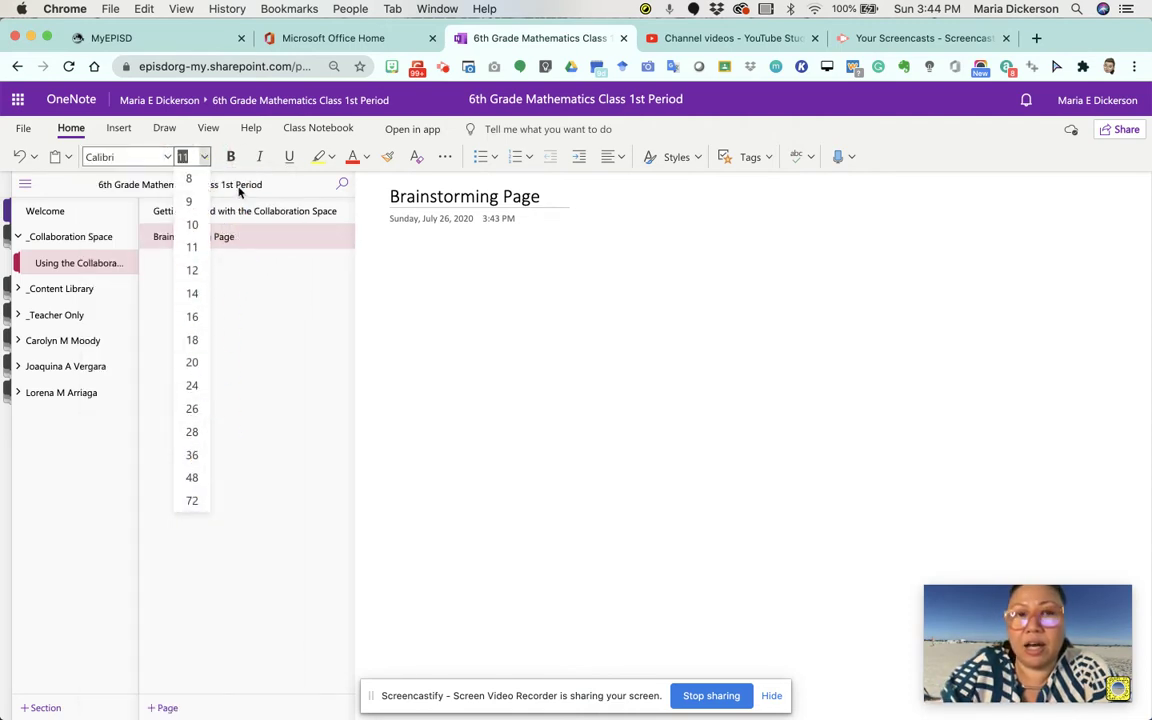
{"action": "left_click", "coordinate": [230, 158]}
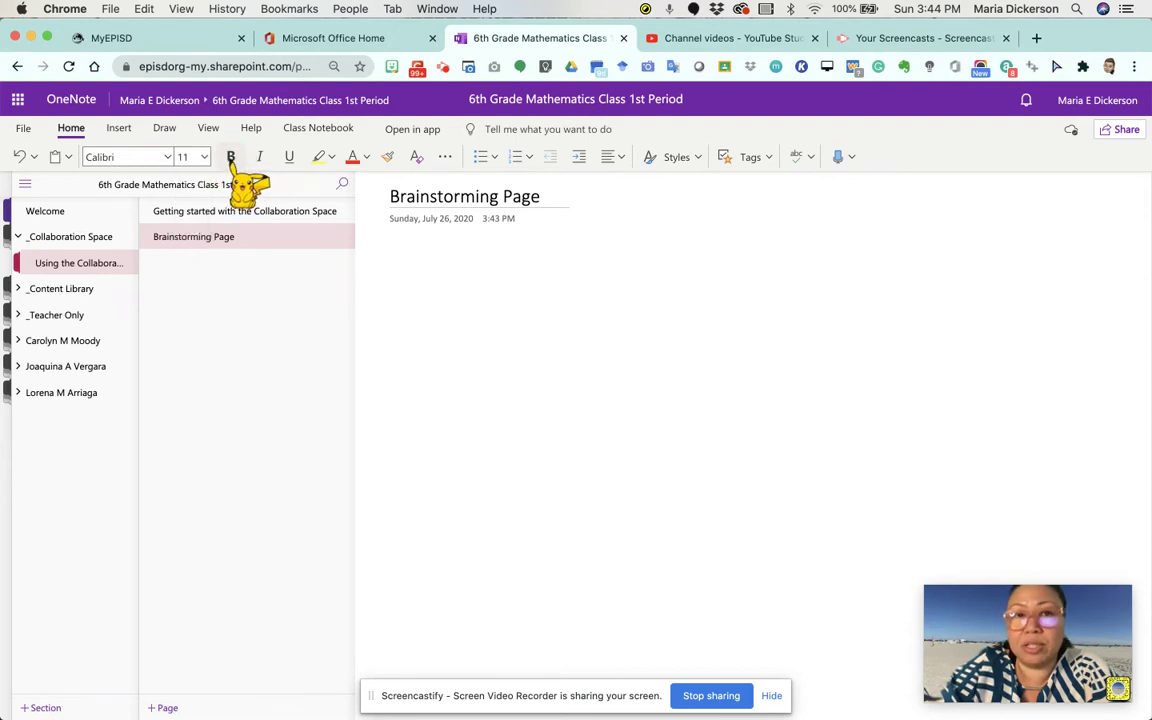
Examine the highlight and font colours, extra font formatting, bullets, numbering, alignment, paragraph spacing and styles available for the page
{"action": "left_click", "coordinate": [331, 158]}
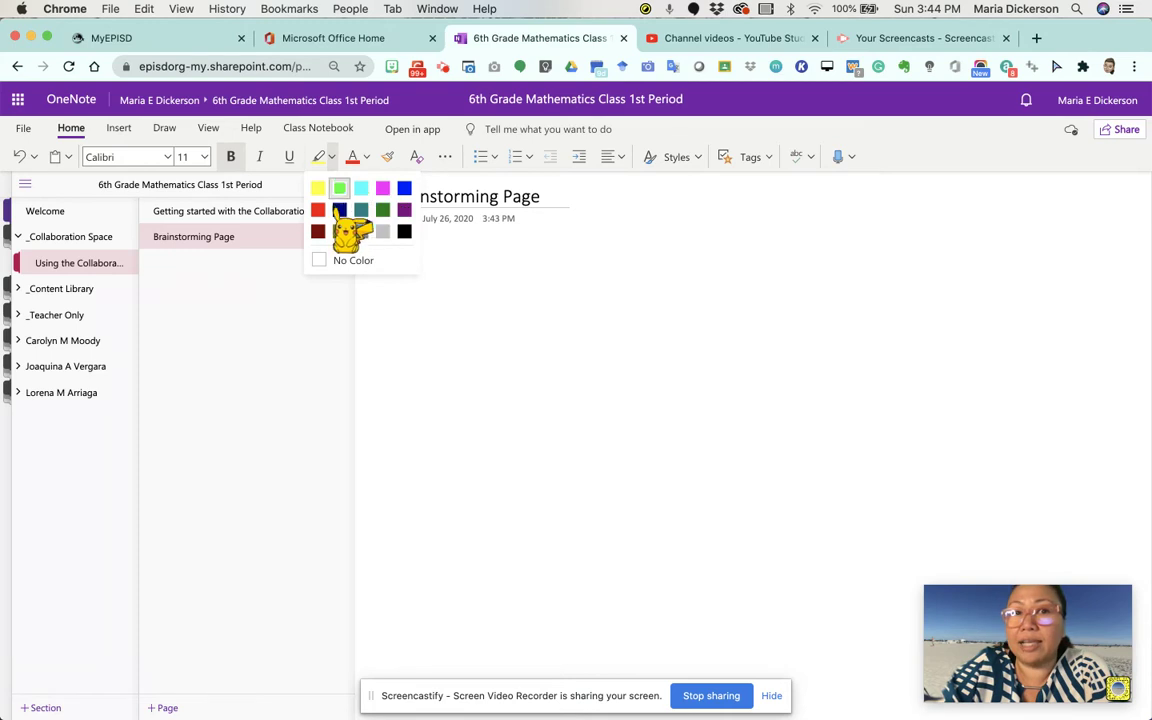
{"action": "left_click", "coordinate": [367, 158]}
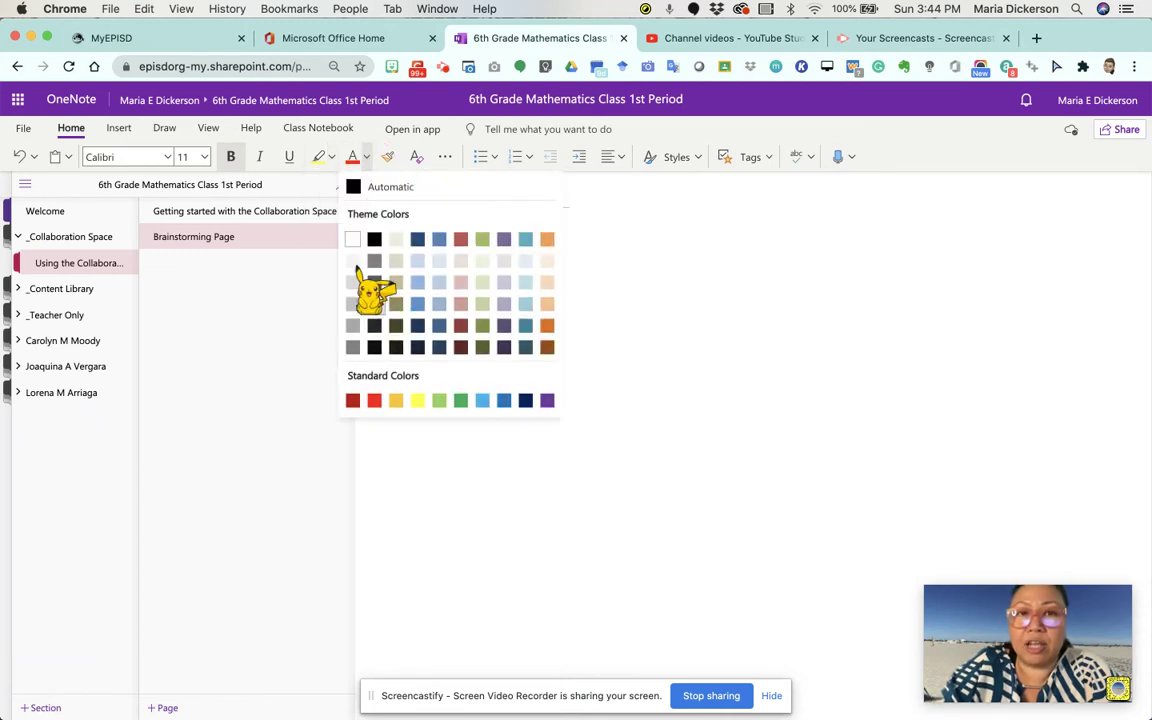
{"action": "left_click", "coordinate": [405, 158]}
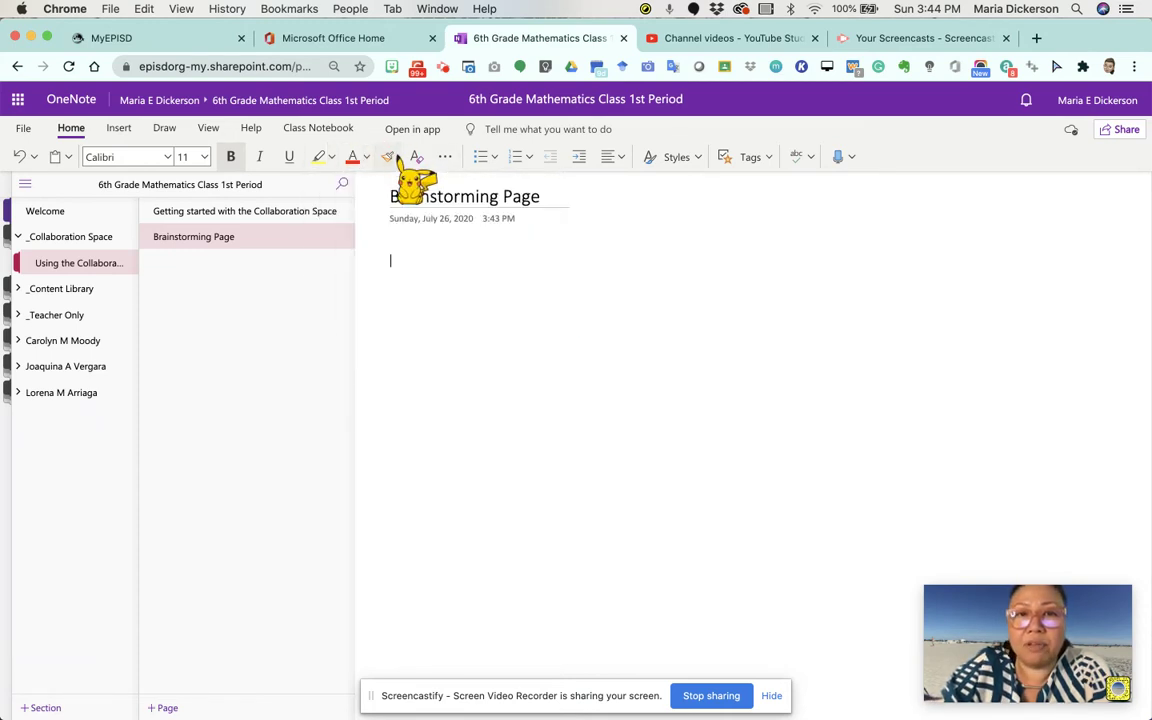
{"action": "left_click", "coordinate": [445, 157]}
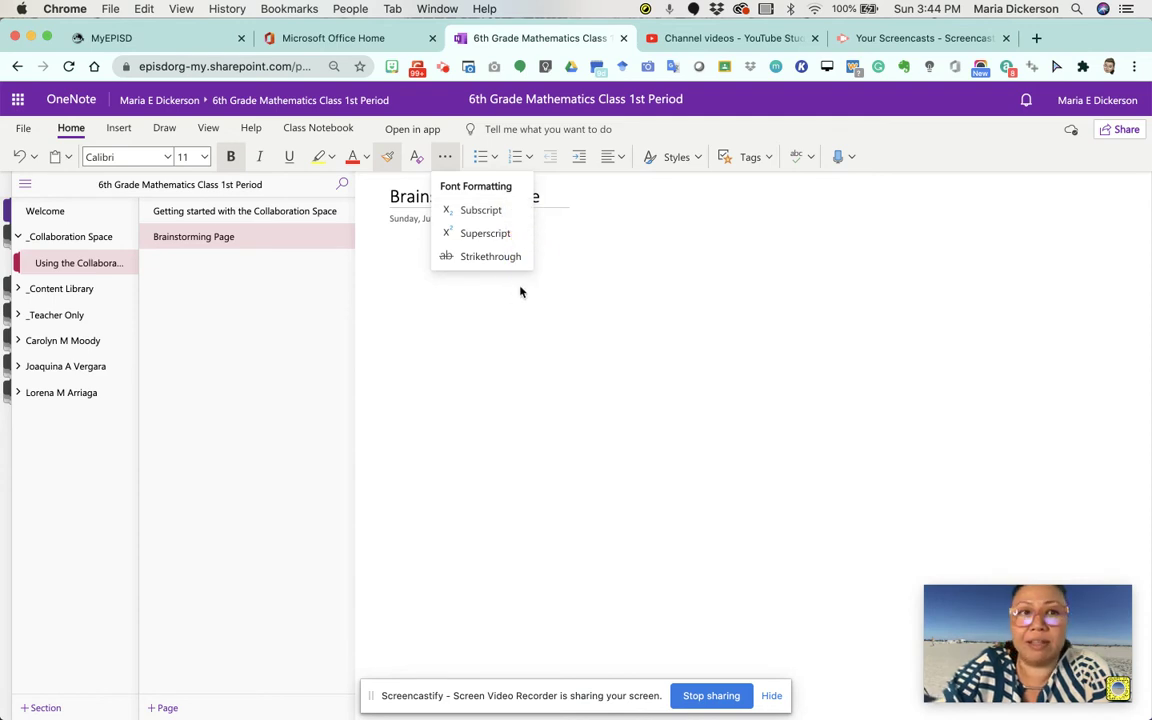
{"action": "left_click", "coordinate": [569, 284]}
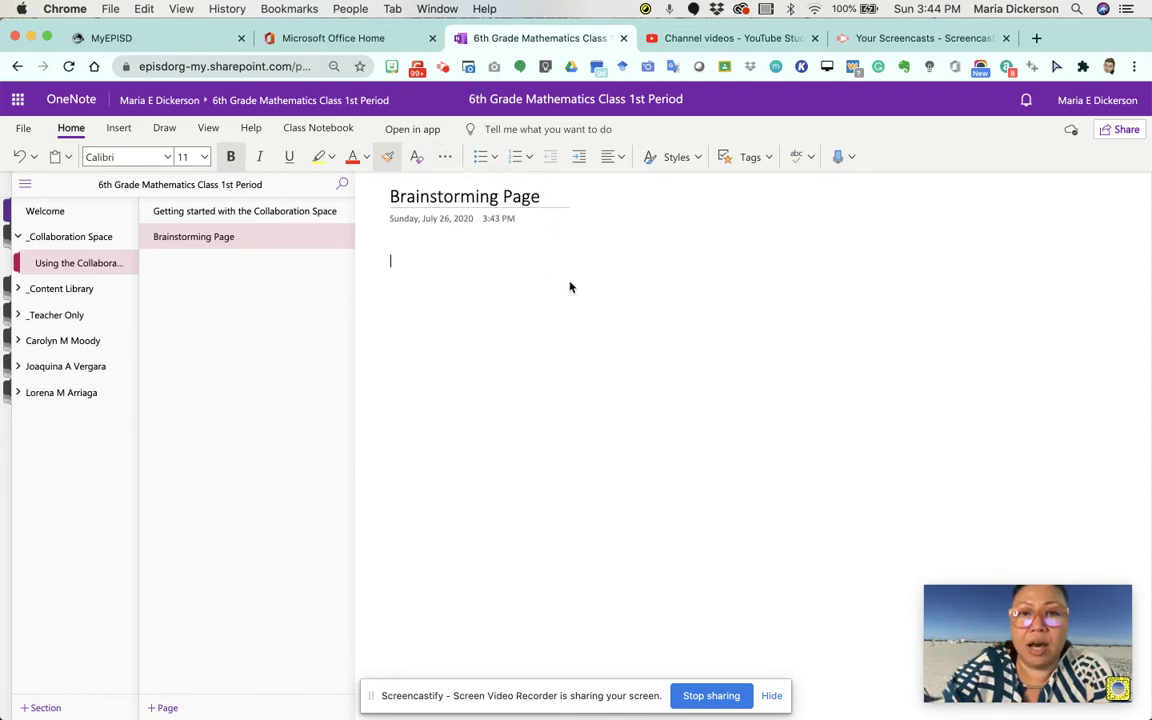
{"action": "left_click", "coordinate": [494, 157]}
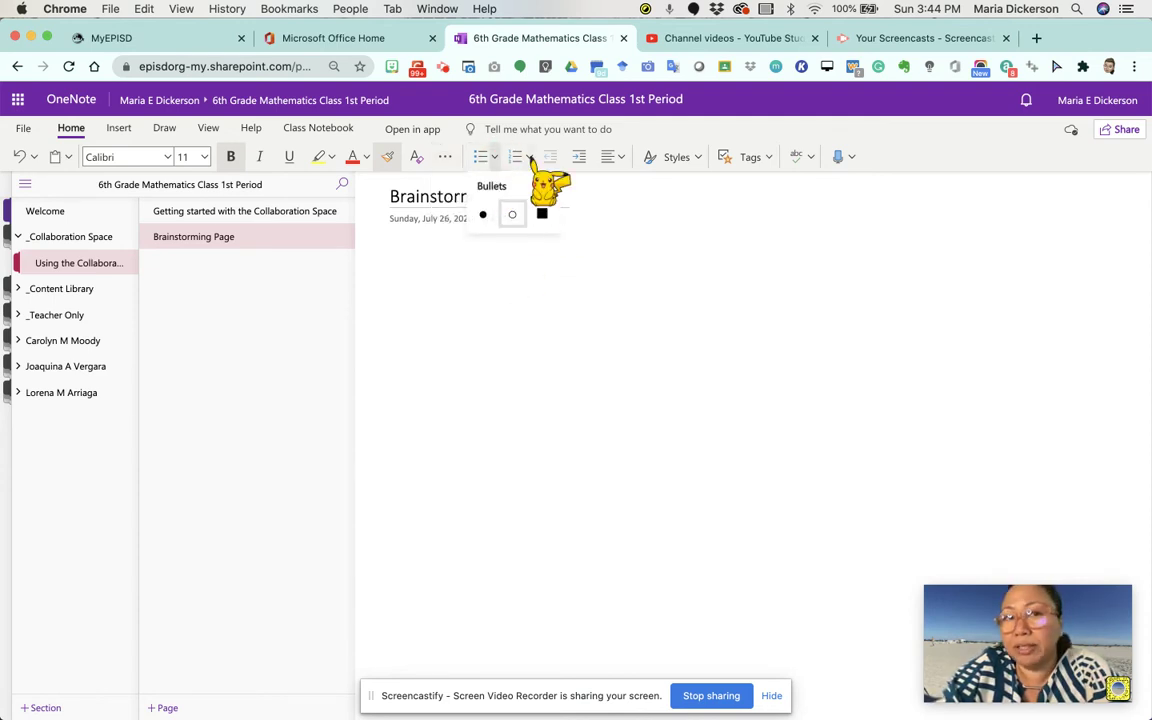
{"action": "left_click", "coordinate": [529, 157]}
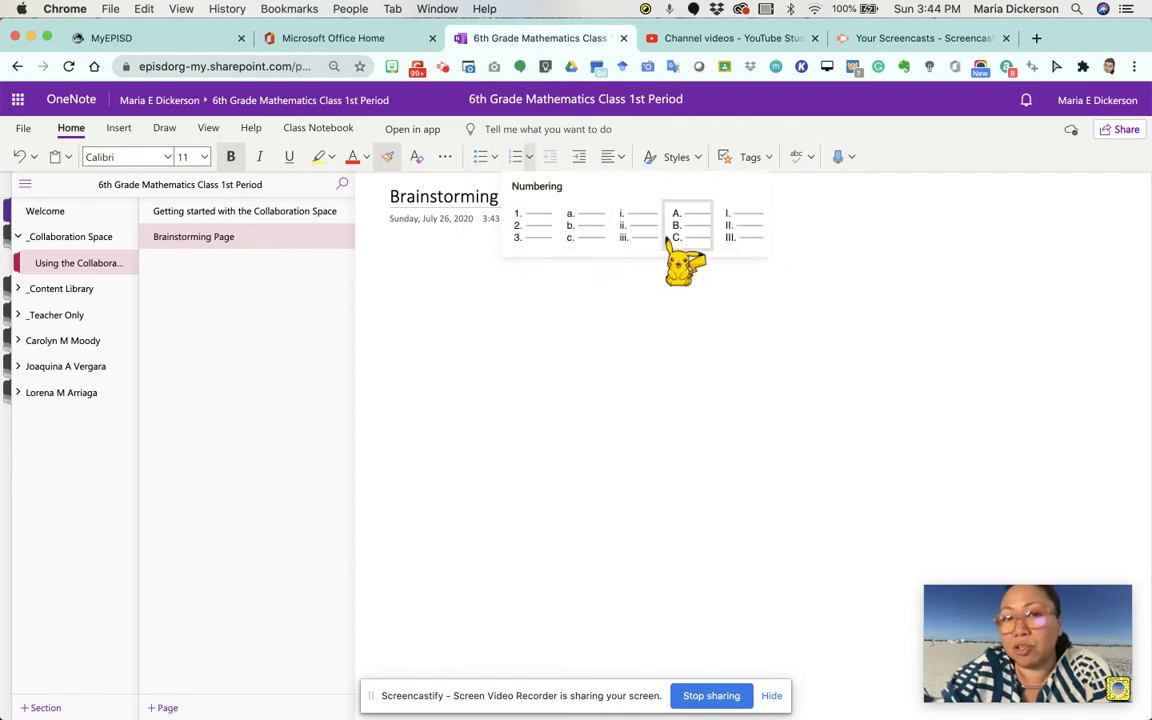
{"action": "left_click", "coordinate": [617, 161]}
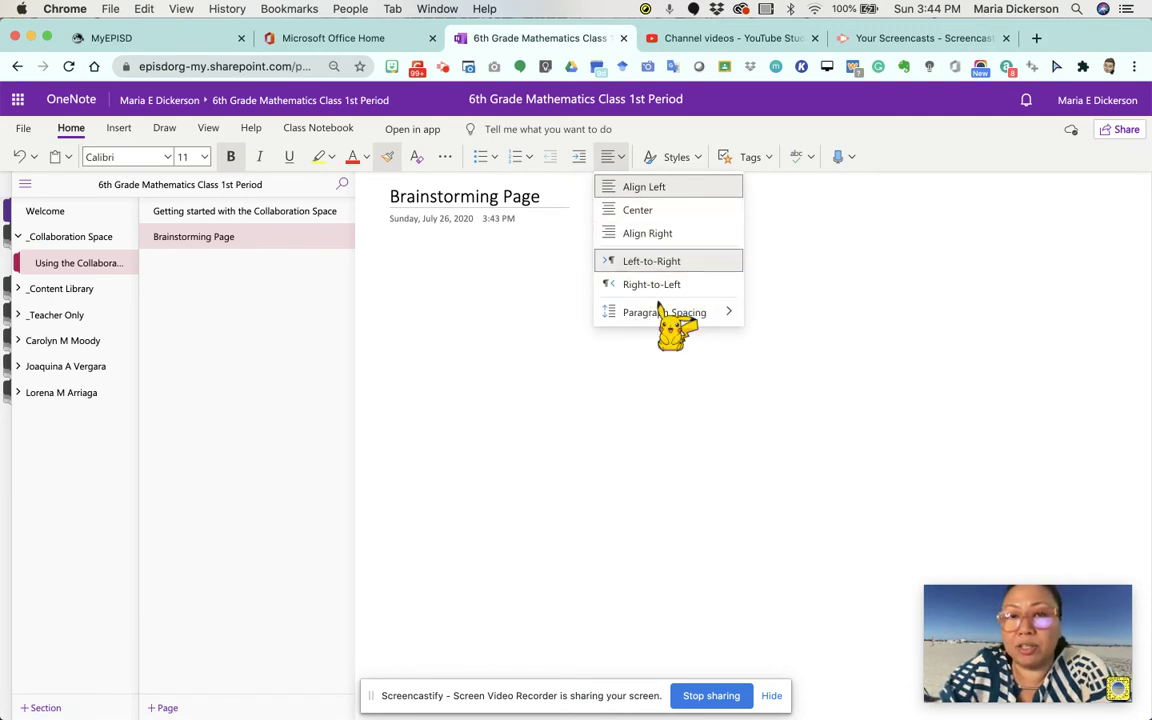
{"action": "mouse_move", "coordinate": [730, 312]}
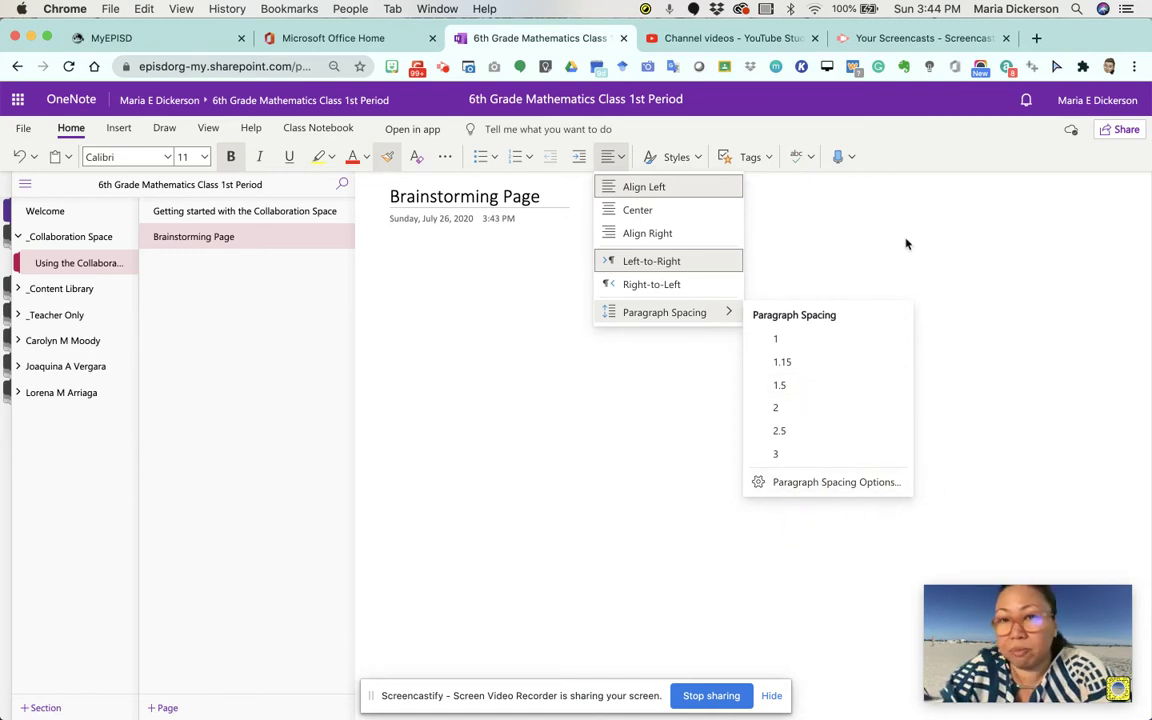
{"action": "left_click", "coordinate": [865, 220]}
{"action": "left_click", "coordinate": [690, 157]}
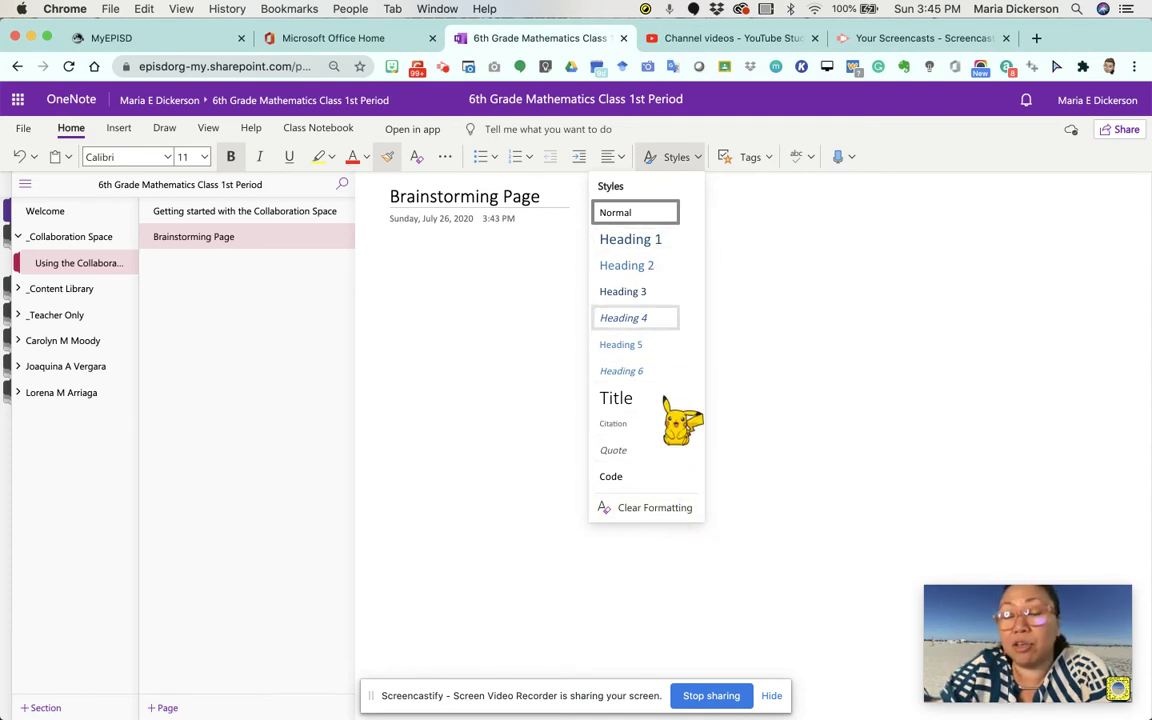
{"action": "left_click", "coordinate": [760, 195]}
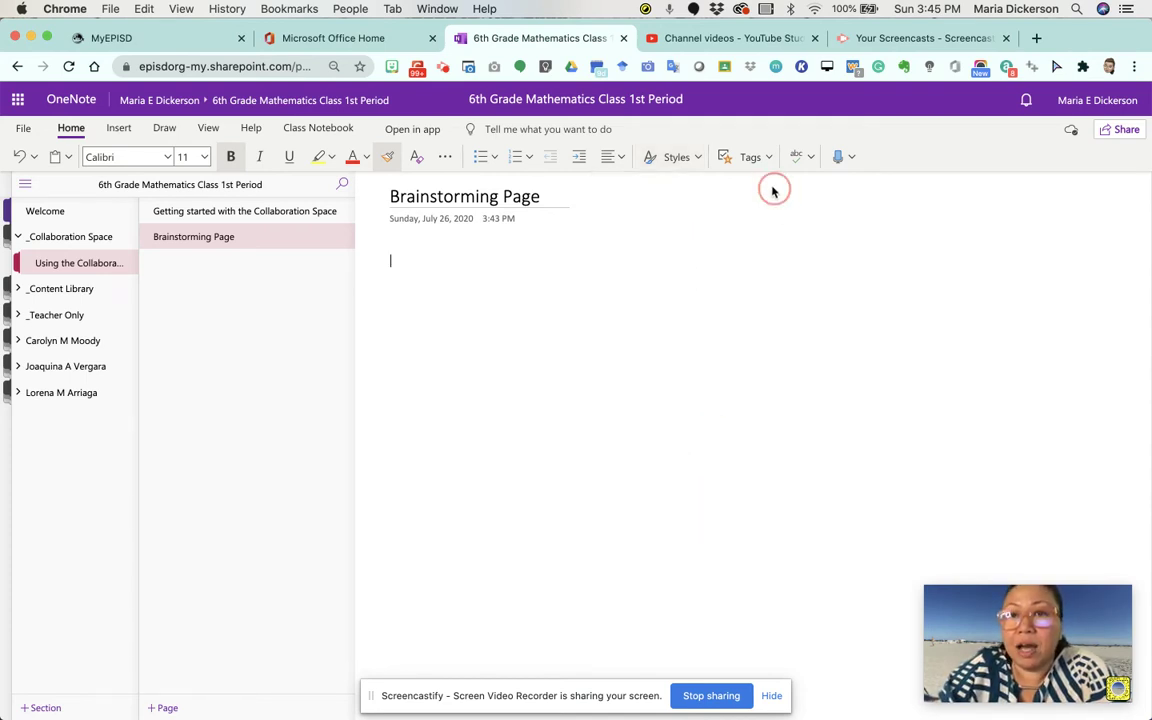
Tag the first body line as Critical and write "Please read Chapter 1 from pages 1-5 for your homework" on it
{"action": "left_click", "coordinate": [768, 157]}
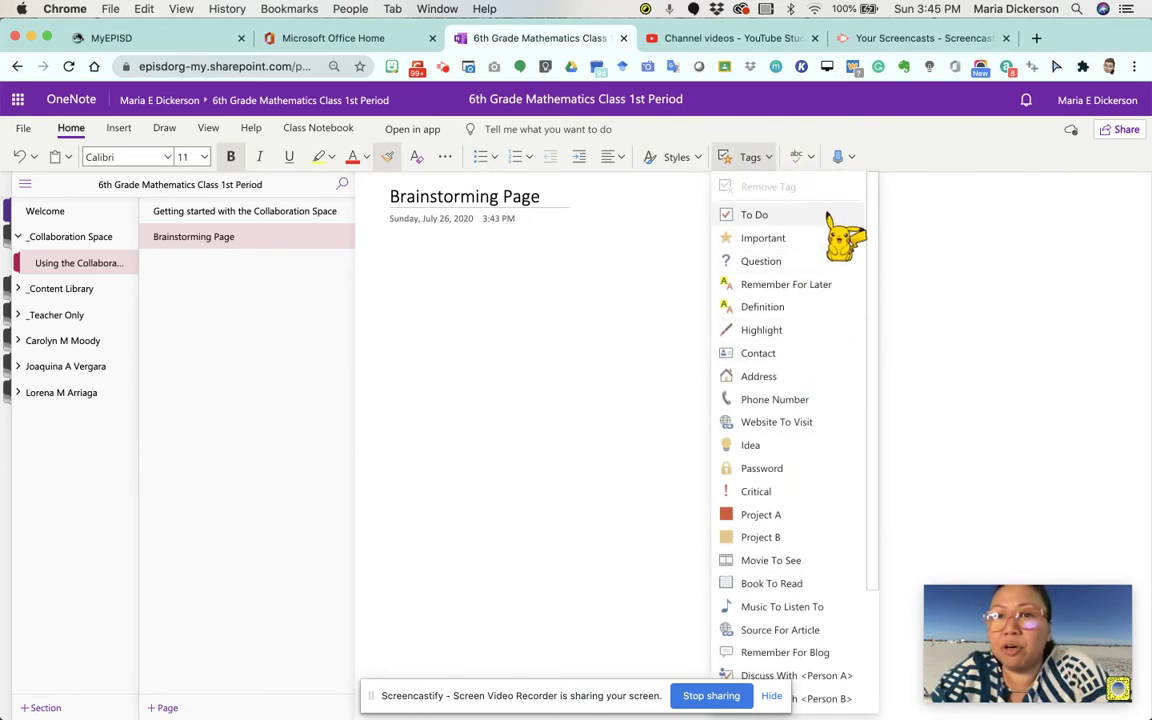
{"action": "scroll", "coordinate": [822, 414], "scroll_direction": "down", "scroll_amount": 2}
{"action": "scroll", "coordinate": [822, 414], "scroll_direction": "down", "scroll_amount": 2}
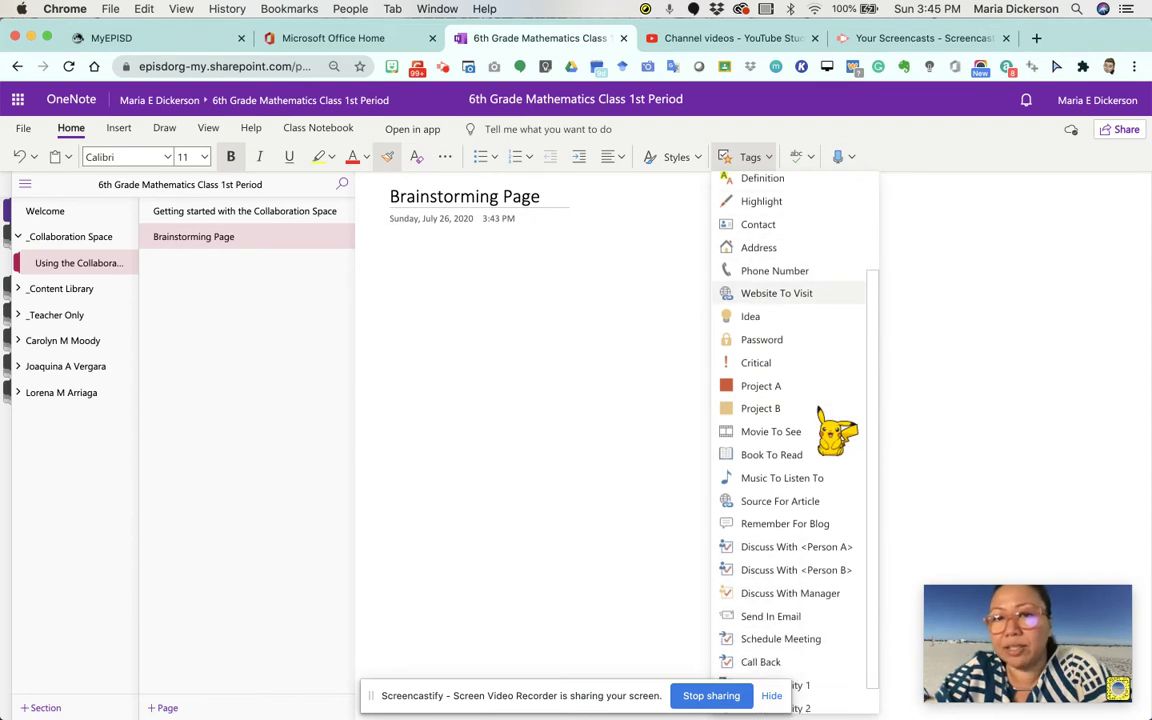
{"action": "scroll", "coordinate": [815, 395], "scroll_direction": "up", "scroll_amount": 1}
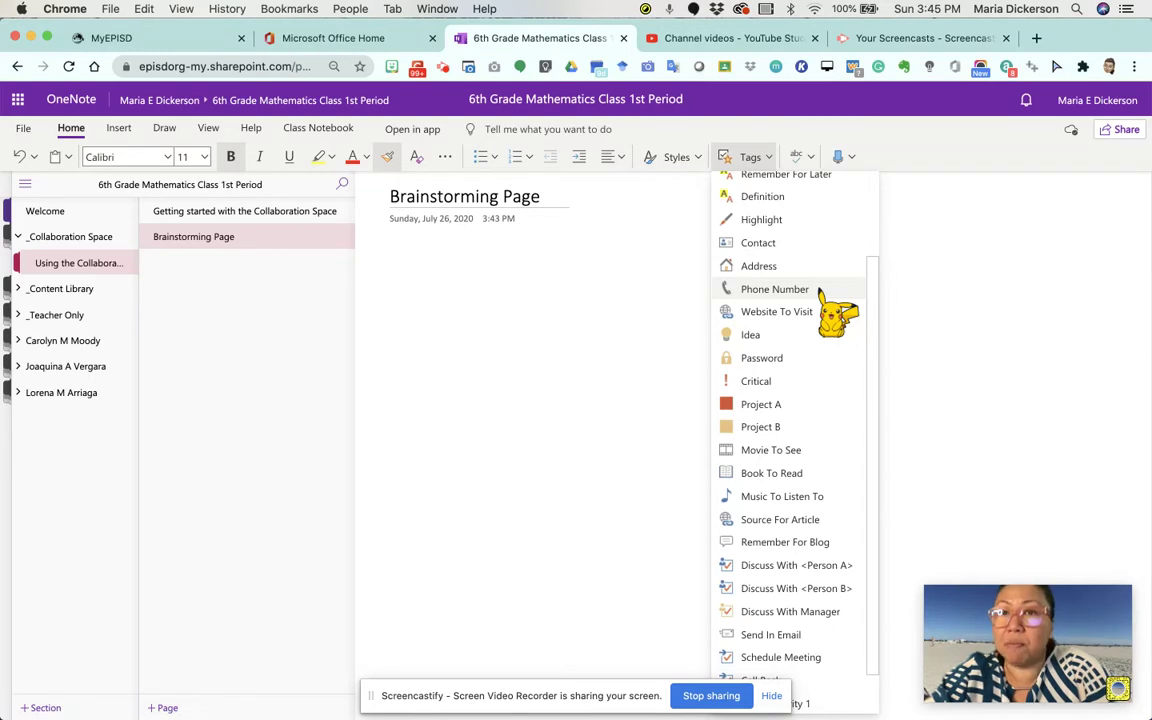
{"action": "scroll", "coordinate": [822, 452], "scroll_direction": "down", "scroll_amount": 1}
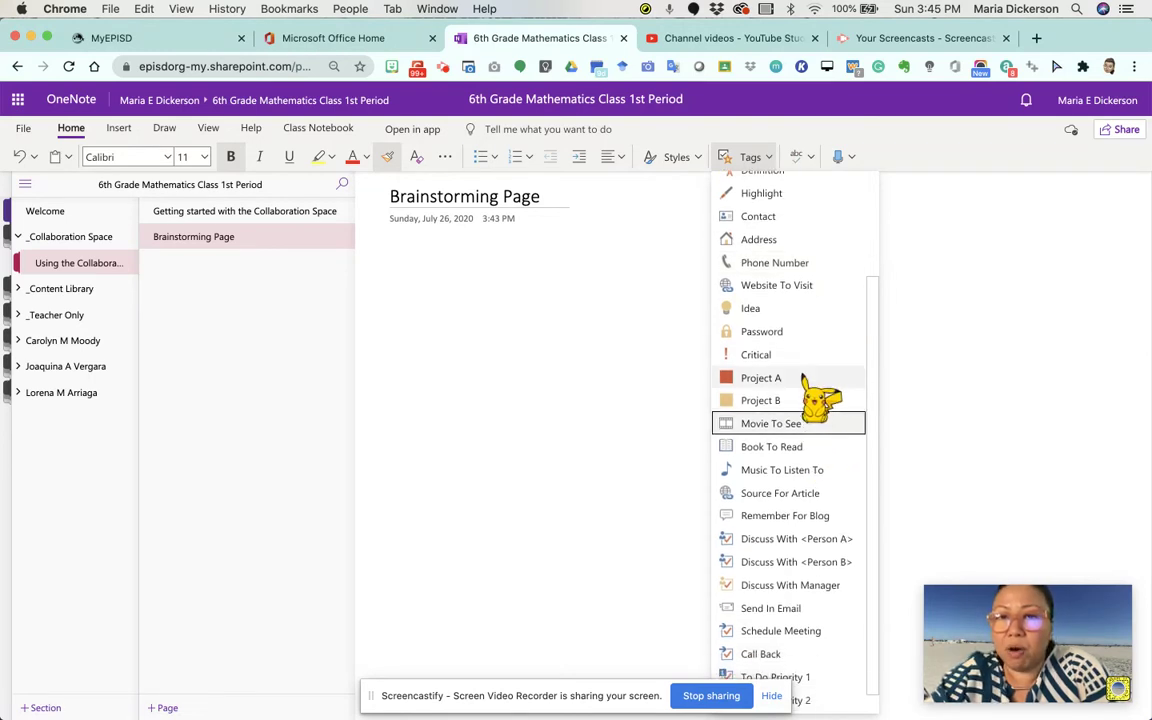
{"action": "left_click", "coordinate": [755, 358]}
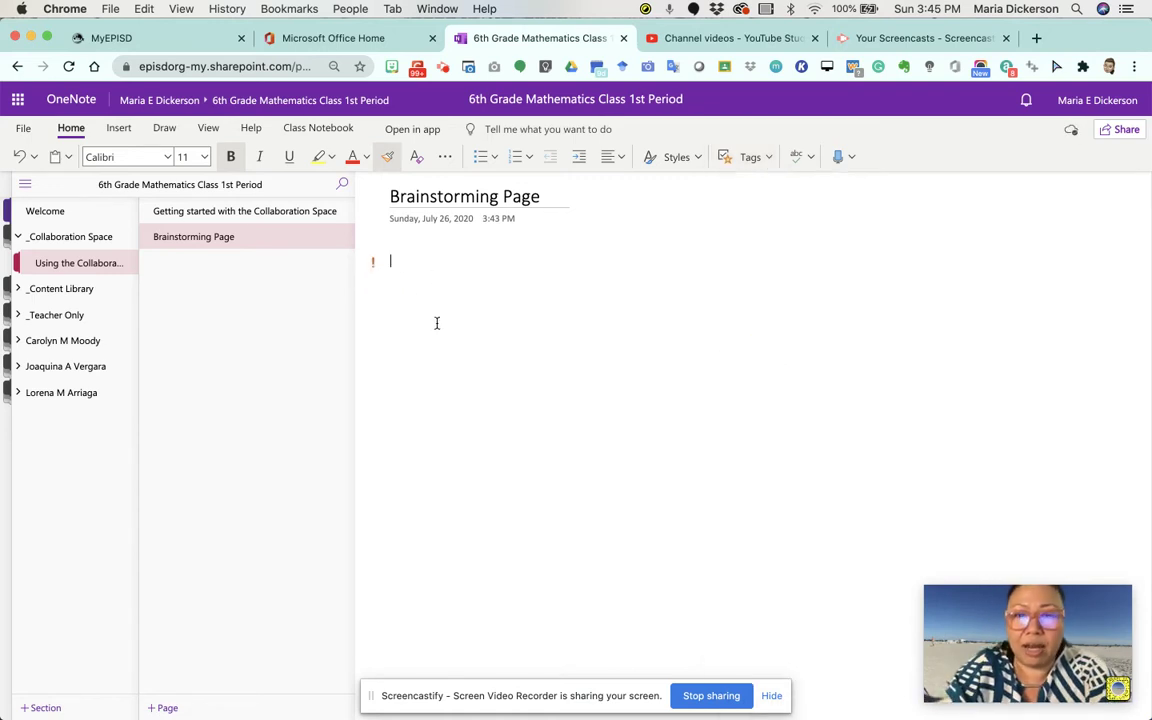
{"action": "type", "text": "Please rea"}
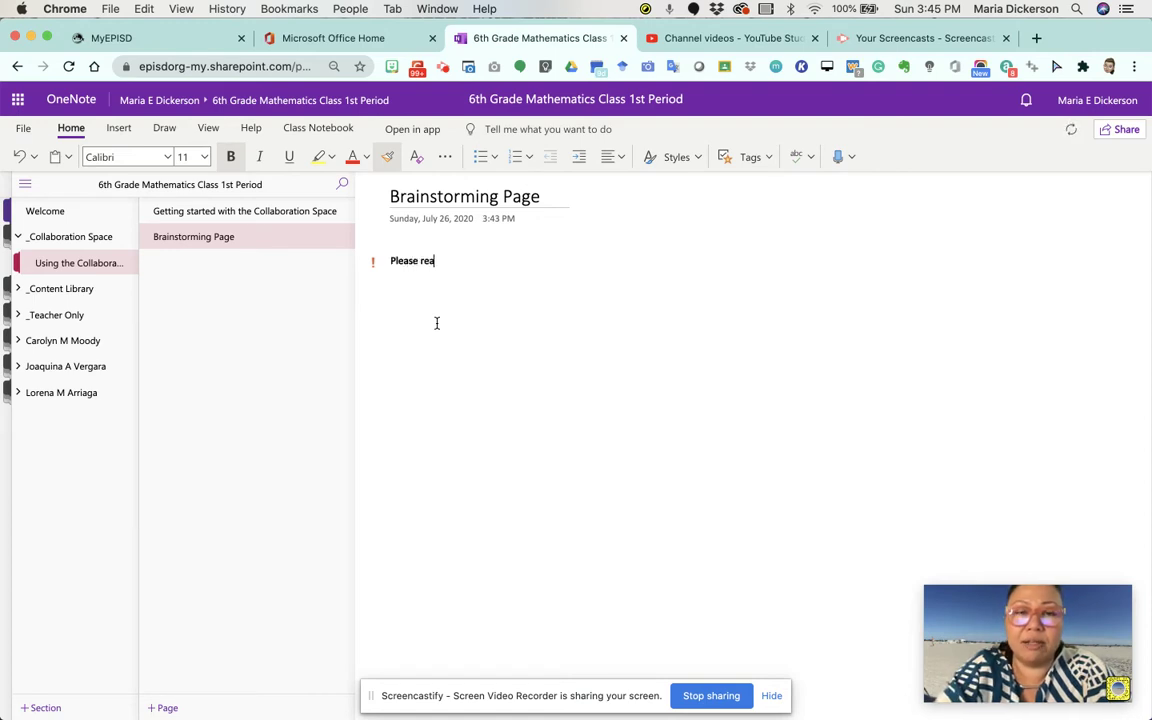
{"action": "type", "text": "d C"}
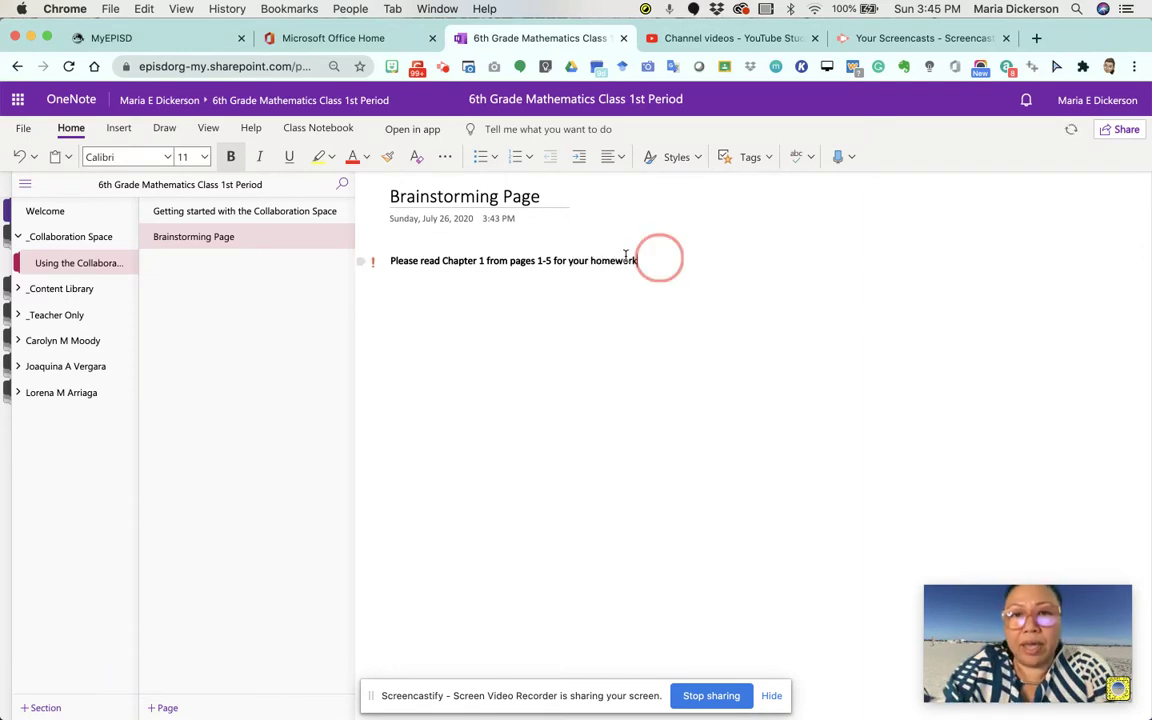
Set the homework line's font size to 16 and its font colour to red
{"action": "left_click_drag", "start_coordinate": [652, 259], "coordinate": [370, 260]}
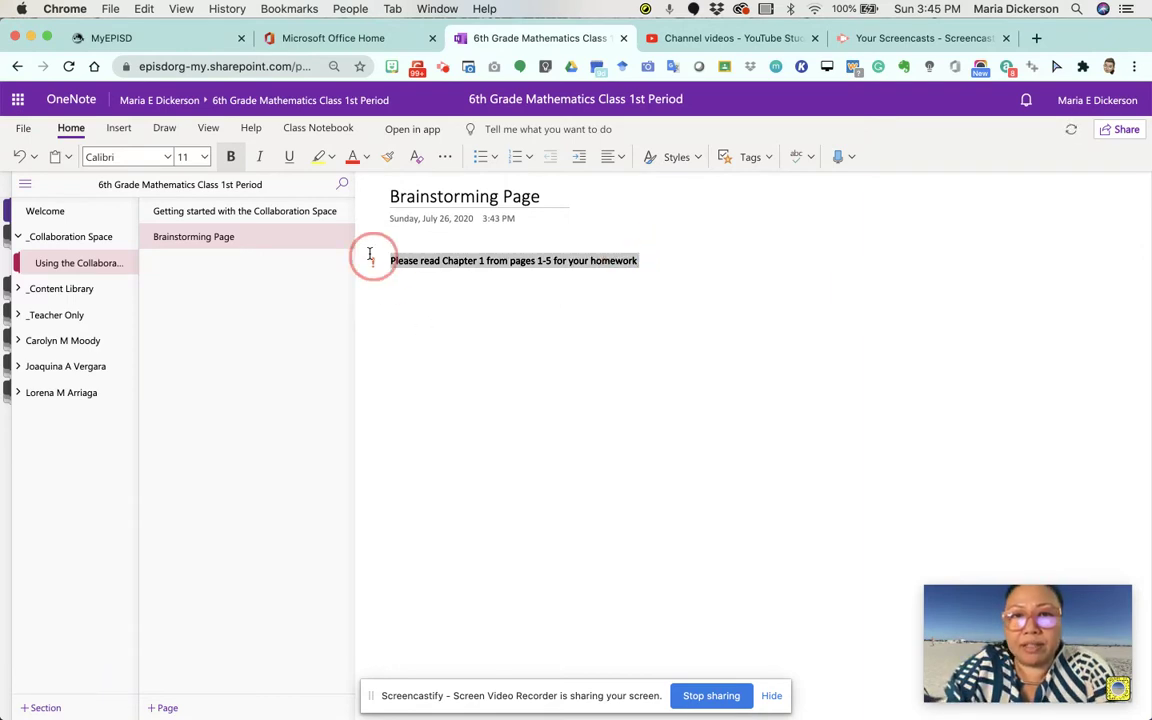
{"action": "left_click", "coordinate": [202, 156]}
{"action": "left_click", "coordinate": [198, 297]}
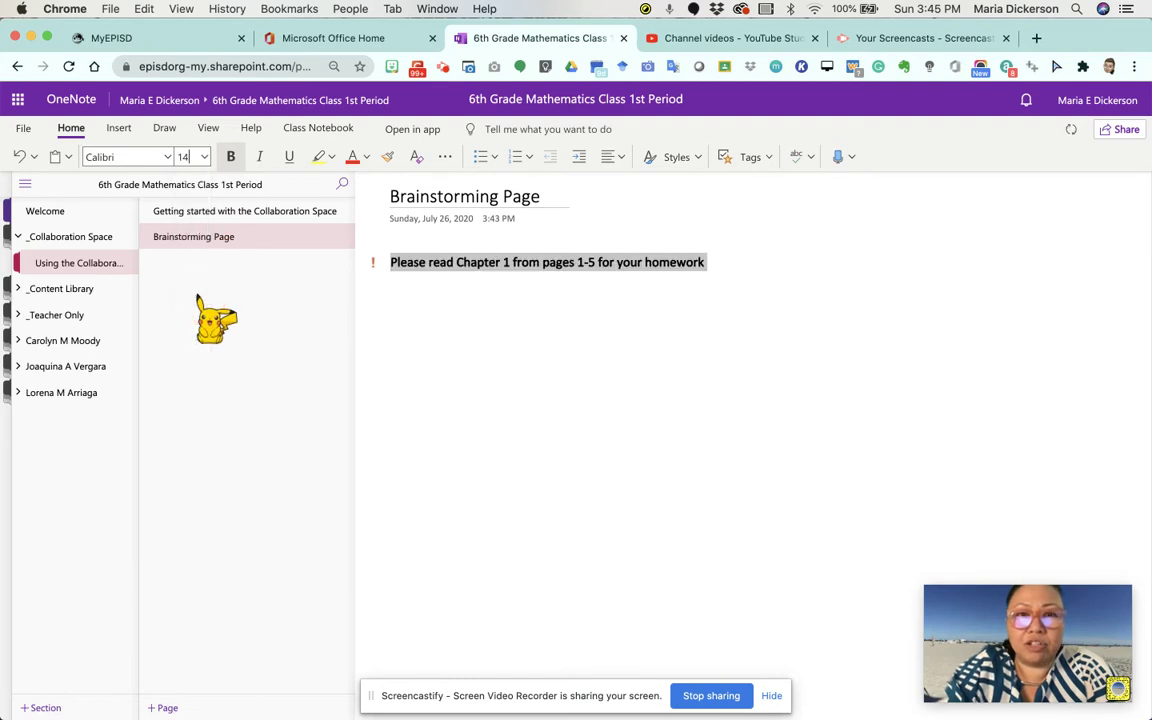
{"action": "left_click", "coordinate": [203, 156]}
{"action": "left_click", "coordinate": [195, 316]}
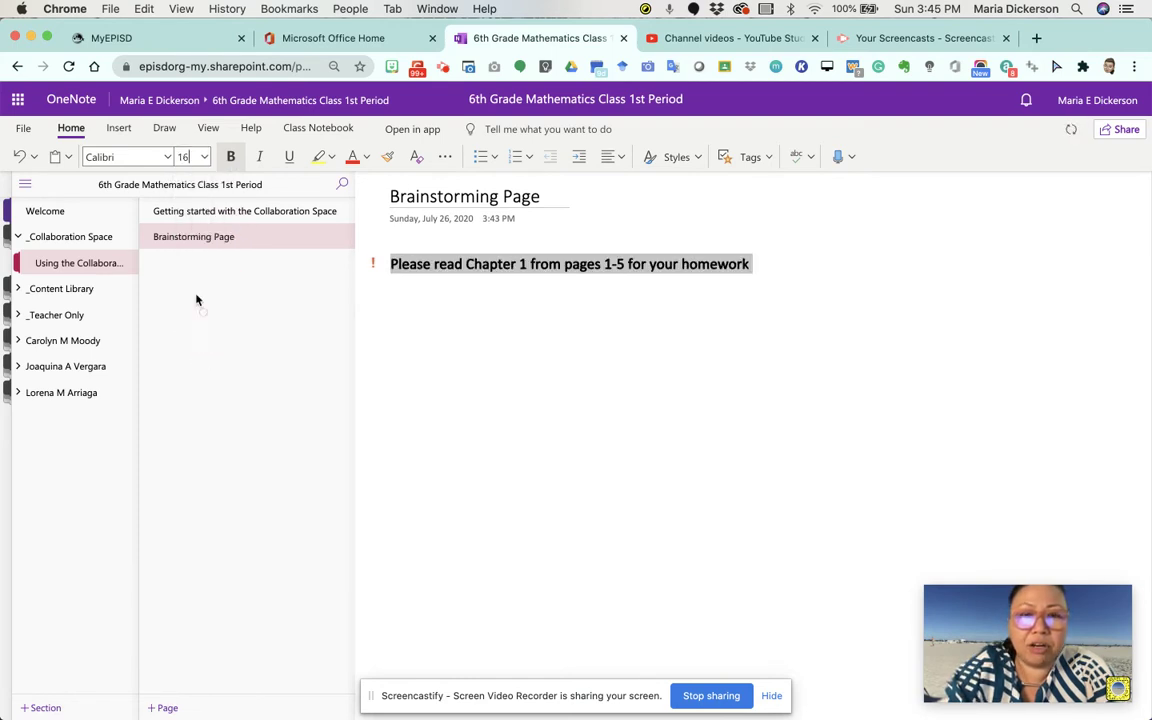
{"action": "left_click", "coordinate": [352, 157]}
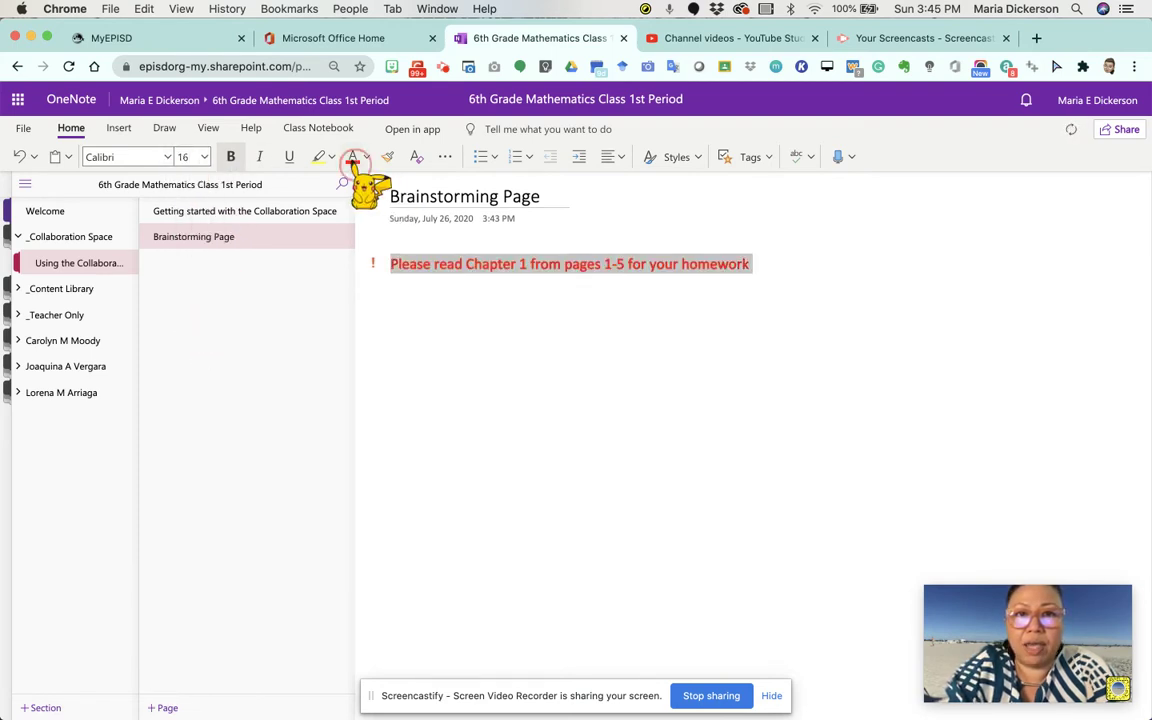
{"action": "left_click", "coordinate": [785, 267]}
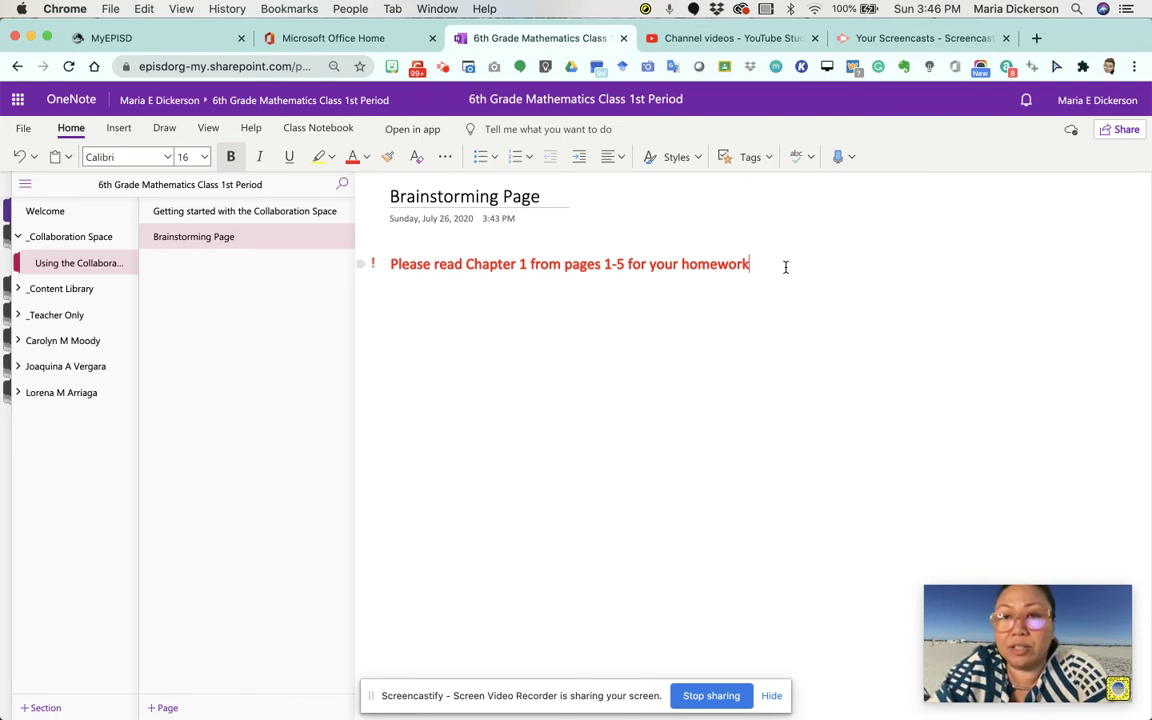
Look over the available note tags, the spelling and proofing options, and the dictation languages
{"action": "left_click", "coordinate": [752, 157]}
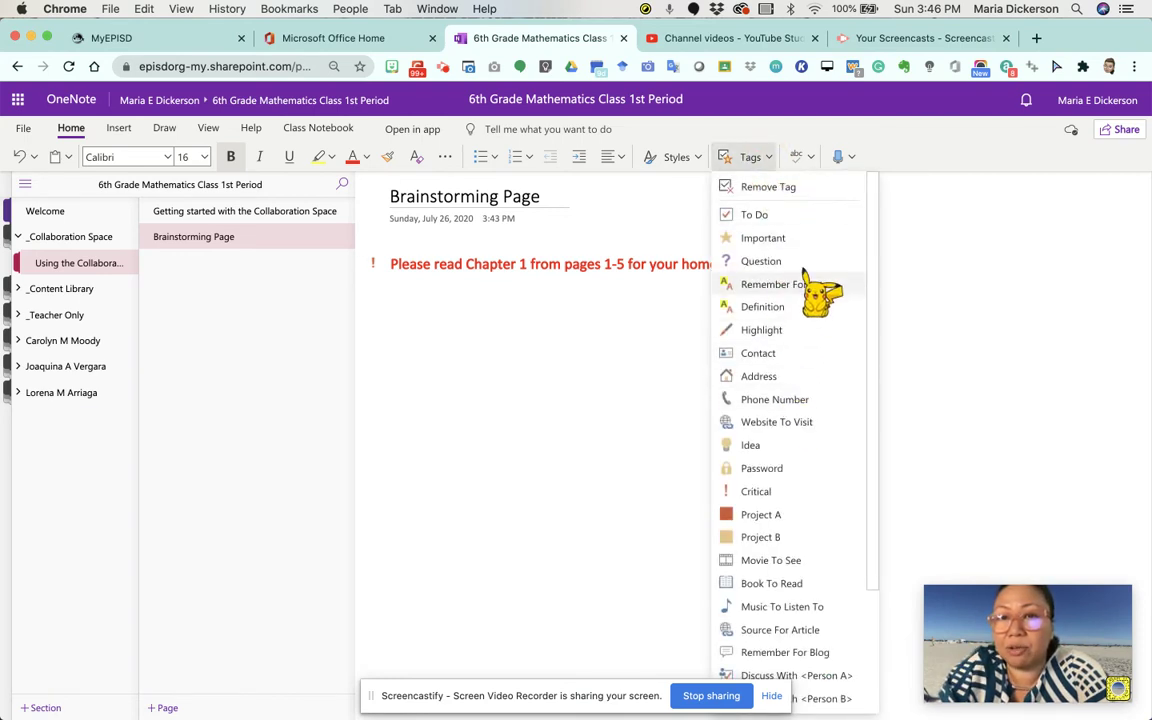
{"action": "scroll", "coordinate": [814, 545], "scroll_direction": "down", "scroll_amount": 3}
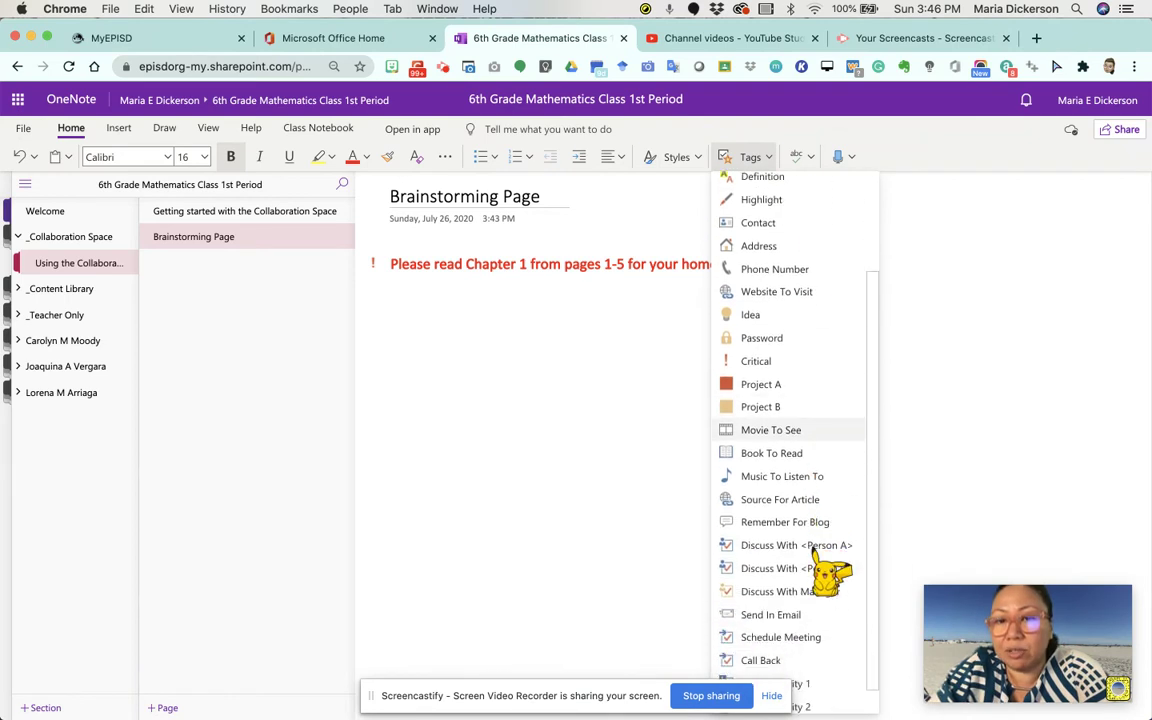
{"action": "scroll", "coordinate": [797, 314], "scroll_direction": "up", "scroll_amount": 3}
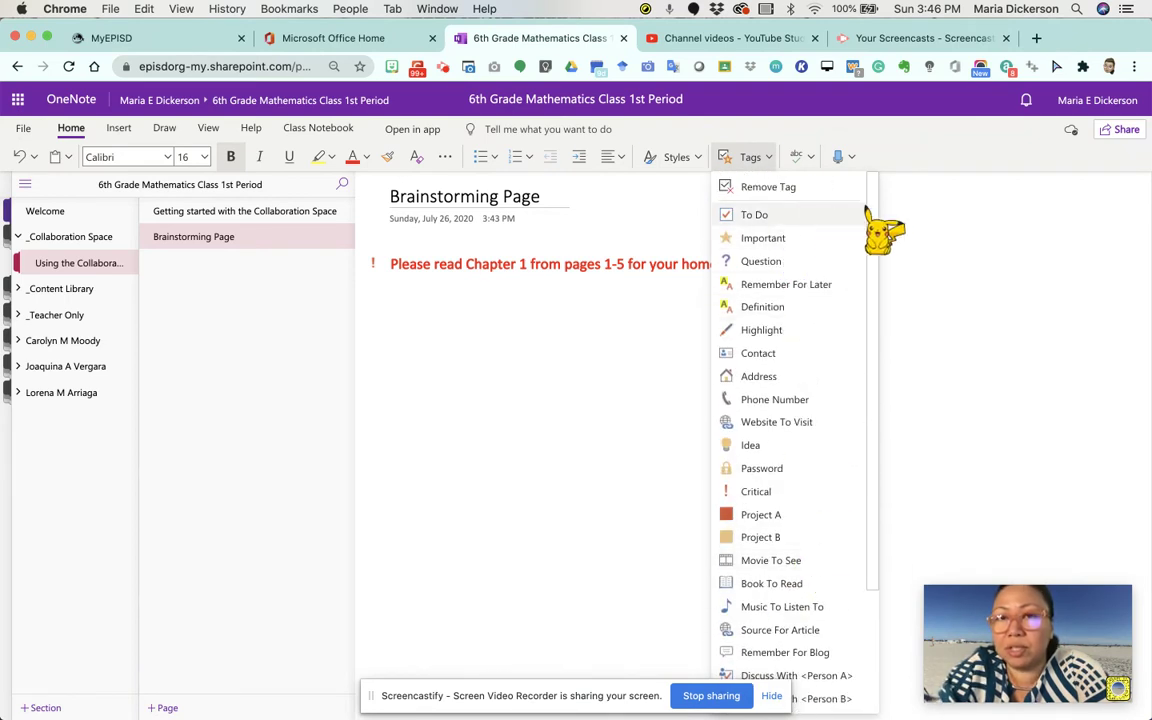
{"action": "left_click", "coordinate": [975, 218]}
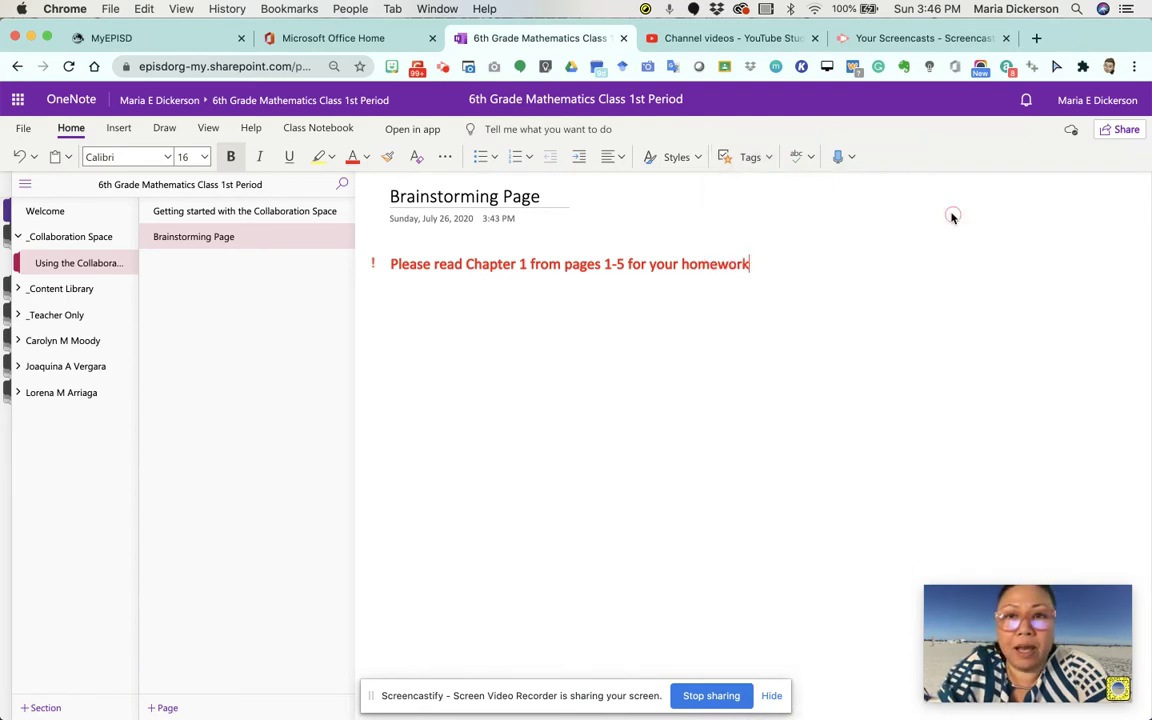
{"action": "left_click", "coordinate": [808, 157]}
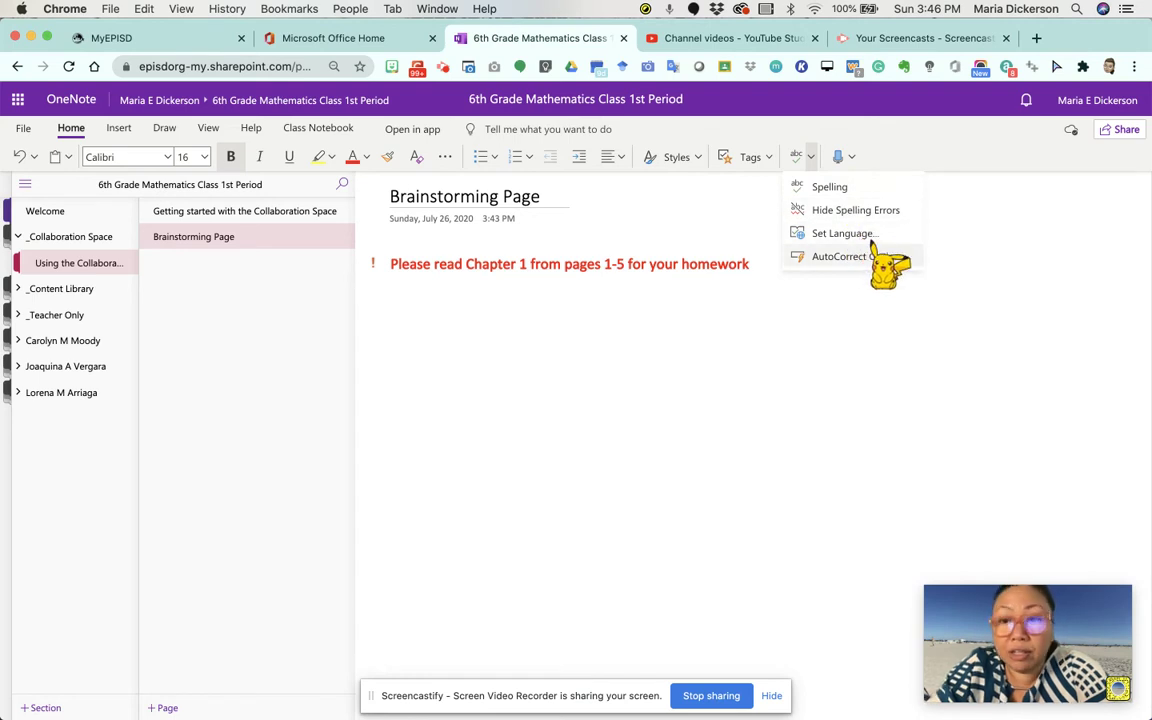
{"action": "left_click", "coordinate": [850, 157]}
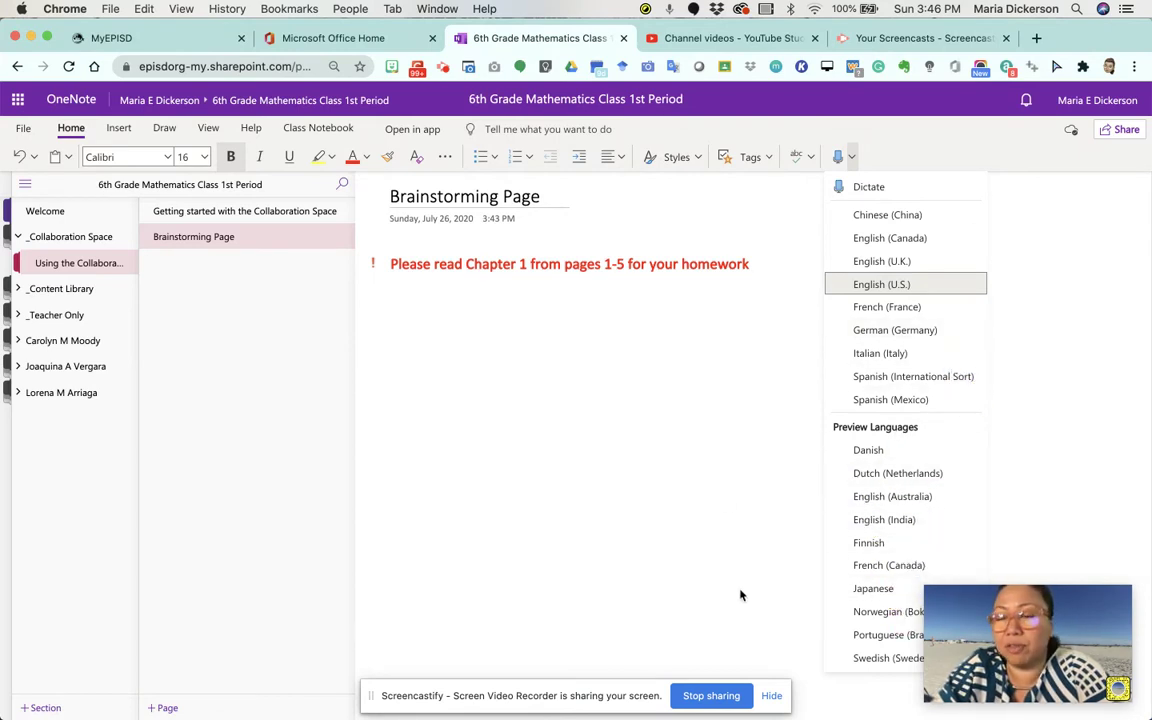
{"action": "key", "text": "Escape"}
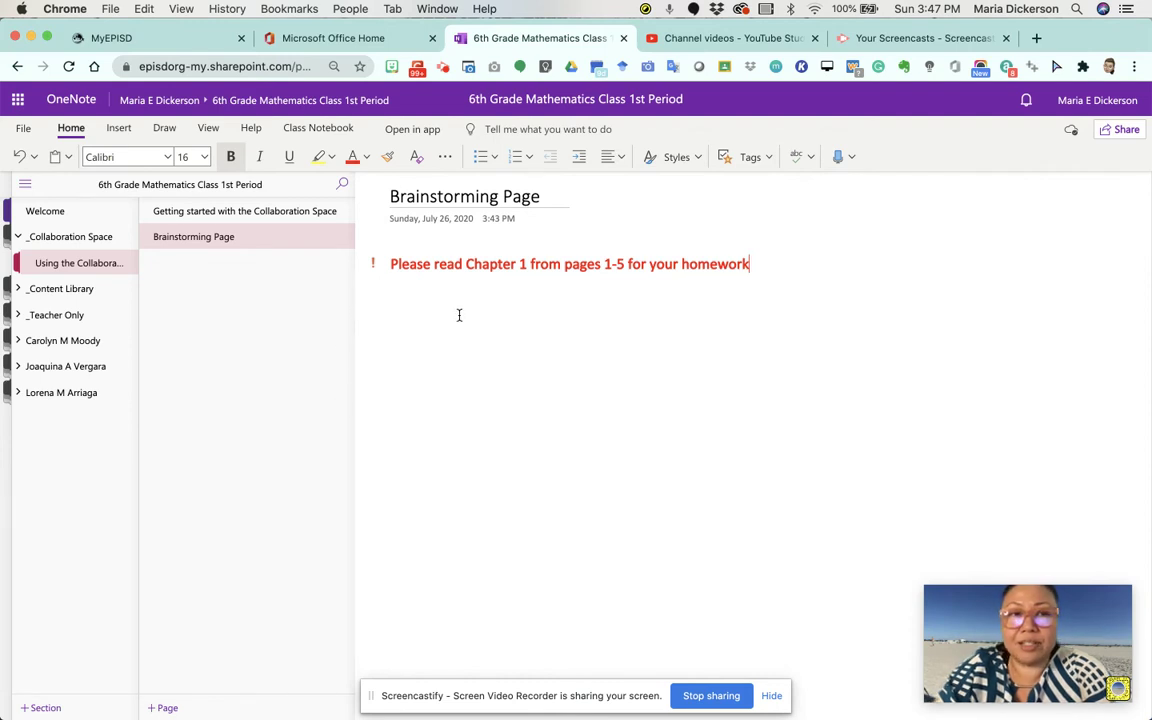
Try the rectangular selection tool on the blank area below the homework line
{"action": "left_click", "coordinate": [164, 128]}
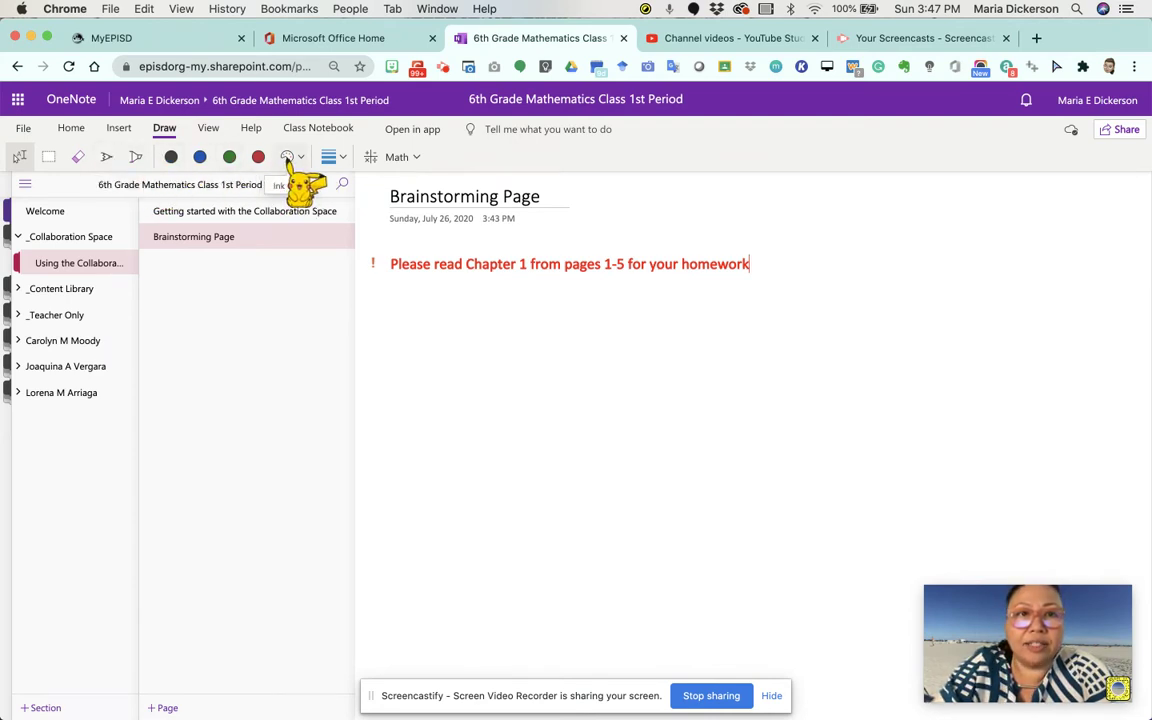
{"action": "left_click", "coordinate": [48, 157]}
{"action": "mouse_move", "coordinate": [436, 358]}
{"action": "left_mouse_down"}
{"action": "mouse_move", "coordinate": [649, 408]}
{"action": "mouse_move", "coordinate": [672, 508]}
{"action": "left_mouse_up"}
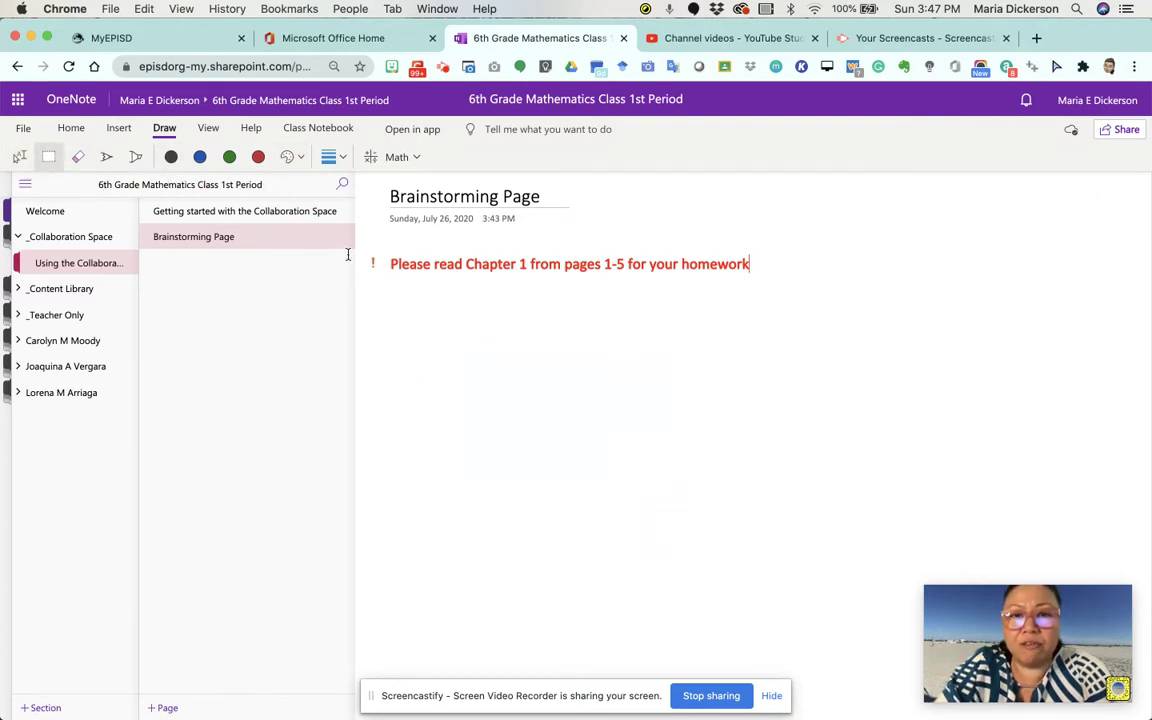
Sketch a central circle with four branch lines in black ink below the homework line
{"action": "left_click", "coordinate": [106, 157]}
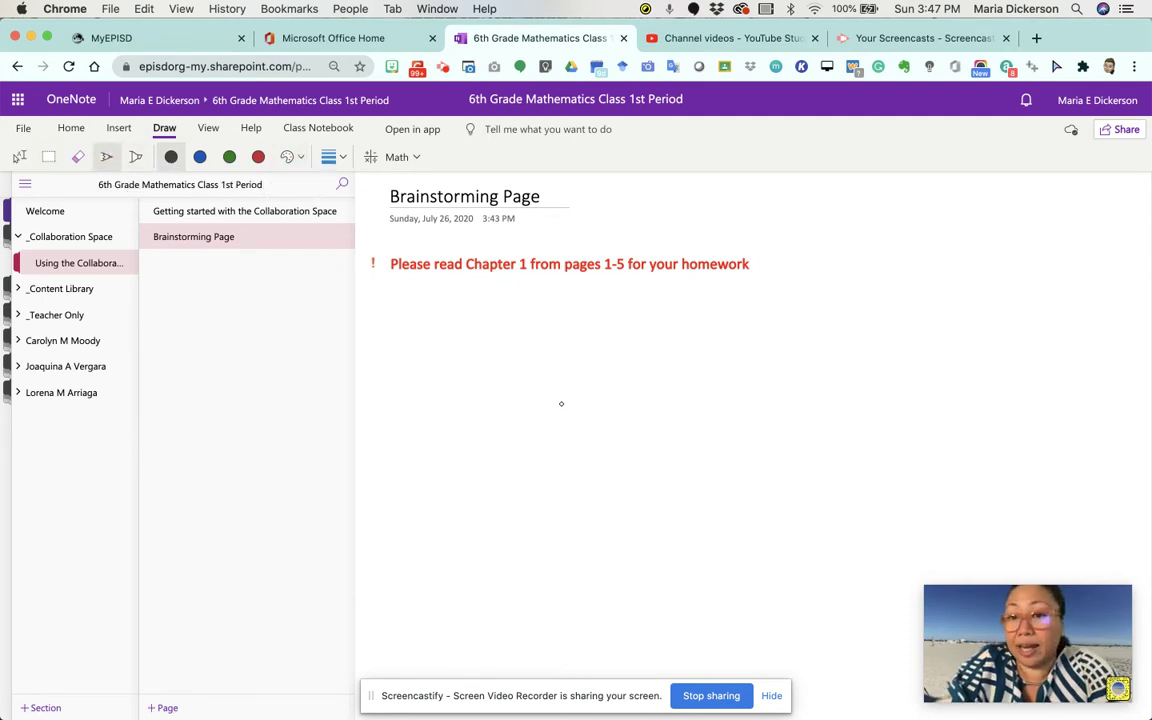
{"action": "mouse_move", "coordinate": [563, 395]}
{"action": "left_mouse_down"}
{"action": "mouse_move", "coordinate": [584, 440]}
{"action": "mouse_move", "coordinate": [610, 382]}
{"action": "left_mouse_up"}
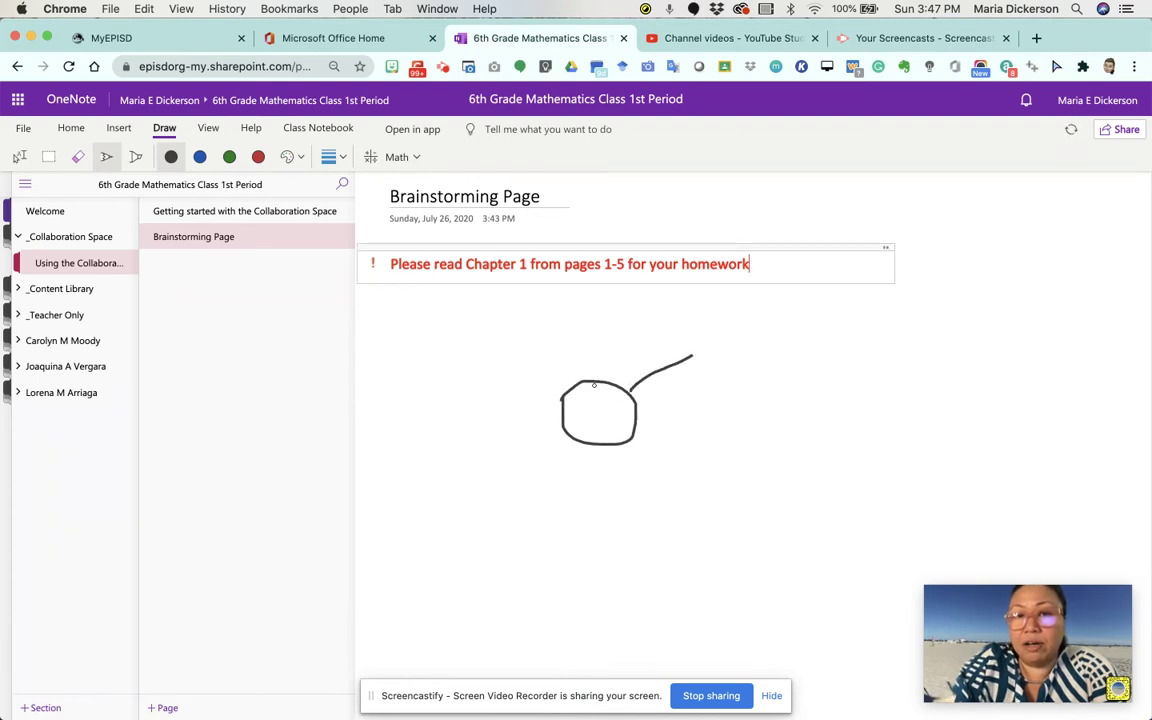
{"action": "left_click_drag", "start_coordinate": [563, 434], "coordinate": [495, 456]}
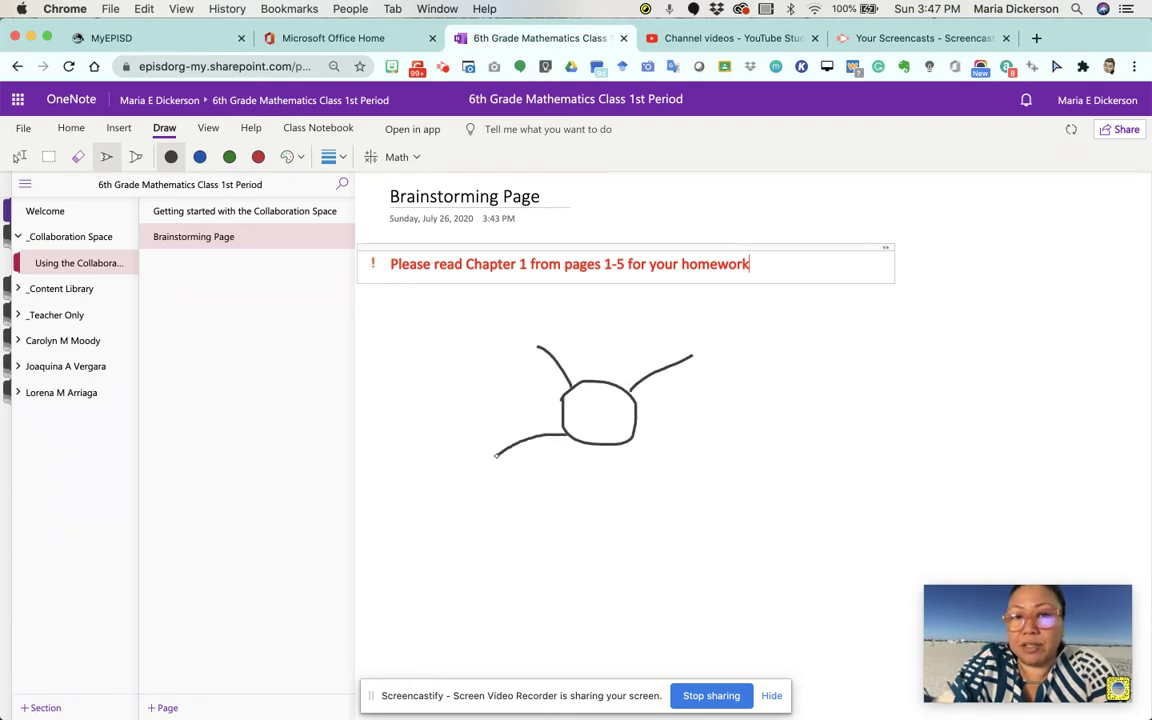
{"action": "left_click_drag", "start_coordinate": [617, 443], "coordinate": [650, 490]}
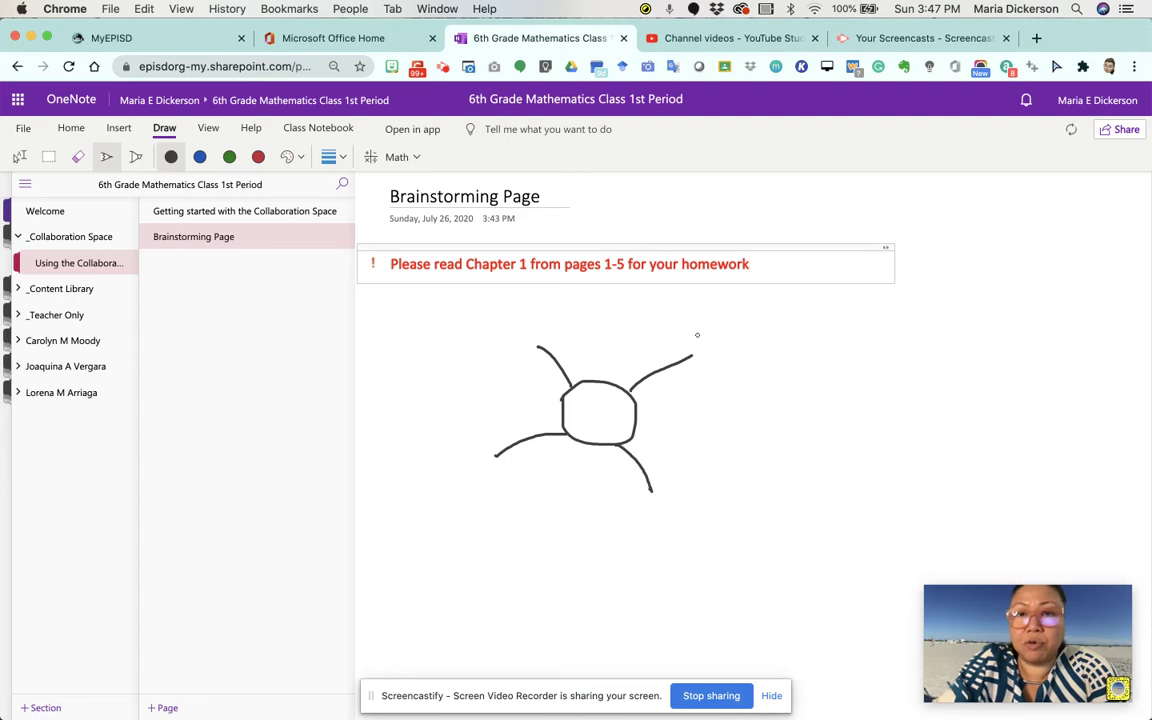
Draw ovals at the ends of the two upper branches and rectangles at the two lower ones
{"action": "mouse_move", "coordinate": [698, 337]}
{"action": "left_mouse_down"}
{"action": "mouse_move", "coordinate": [815, 355]}
{"action": "mouse_move", "coordinate": [708, 312]}
{"action": "left_mouse_up"}
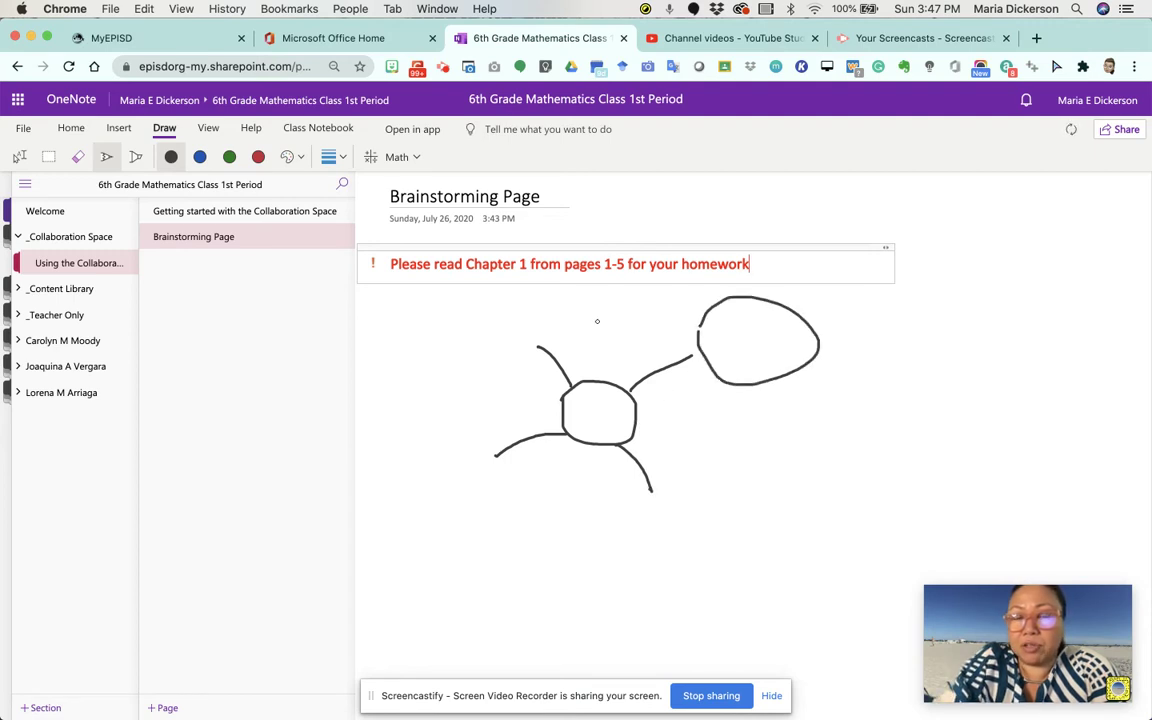
{"action": "mouse_move", "coordinate": [468, 304]}
{"action": "left_mouse_down"}
{"action": "mouse_move", "coordinate": [510, 287]}
{"action": "mouse_move", "coordinate": [556, 310]}
{"action": "mouse_move", "coordinate": [470, 326]}
{"action": "left_mouse_up"}
{"action": "left_click_drag", "start_coordinate": [628, 497], "coordinate": [628, 594]}
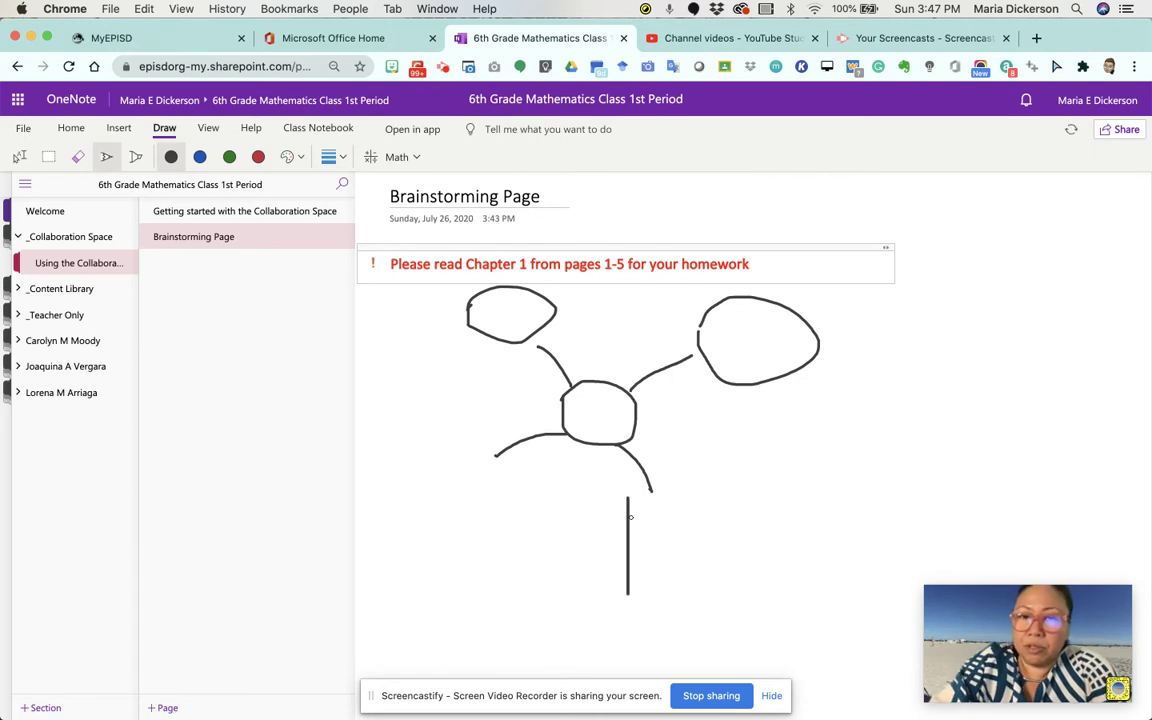
{"action": "mouse_move", "coordinate": [753, 499]}
{"action": "left_mouse_down"}
{"action": "mouse_move", "coordinate": [800, 560]}
{"action": "mouse_move", "coordinate": [784, 591]}
{"action": "mouse_move", "coordinate": [596, 616]}
{"action": "left_mouse_up"}
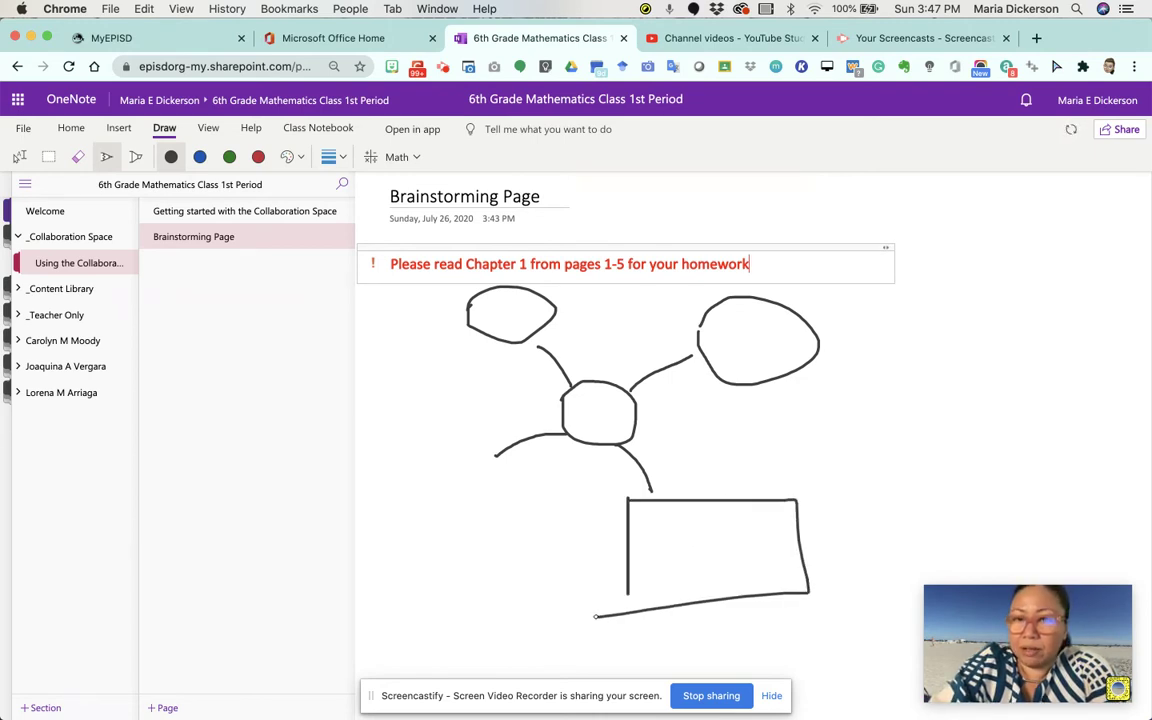
{"action": "mouse_move", "coordinate": [479, 464]}
{"action": "left_mouse_down"}
{"action": "mouse_move", "coordinate": [527, 465]}
{"action": "mouse_move", "coordinate": [442, 537]}
{"action": "mouse_move", "coordinate": [400, 530]}
{"action": "mouse_move", "coordinate": [404, 468]}
{"action": "left_mouse_up"}
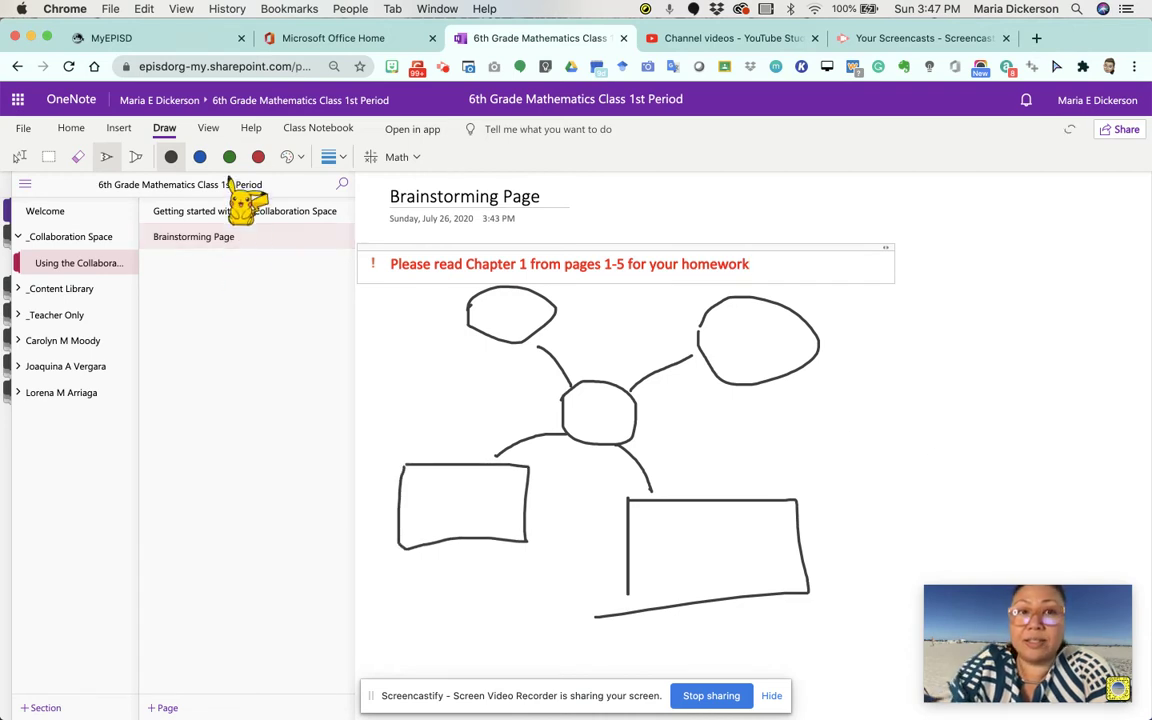
Number the four outer shapes 1 to 4 in red ink, clockwise from the upper-left oval
{"action": "left_click", "coordinate": [258, 157]}
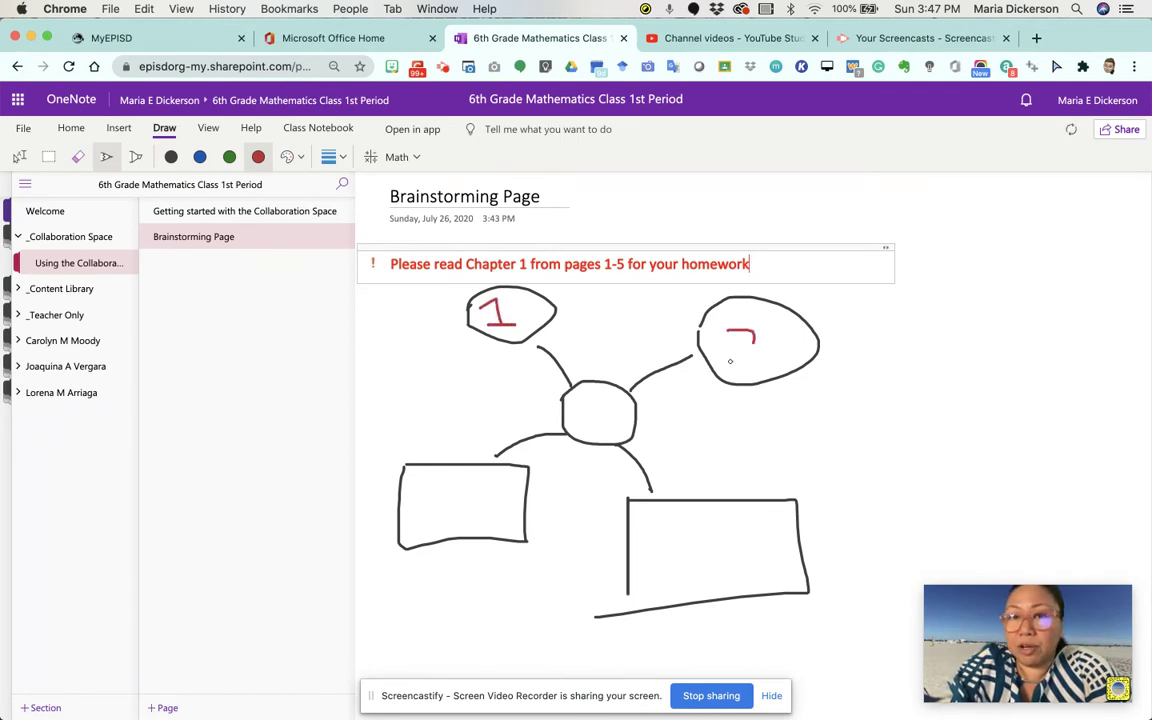
{"action": "left_click_drag", "start_coordinate": [704, 564], "coordinate": [660, 587]}
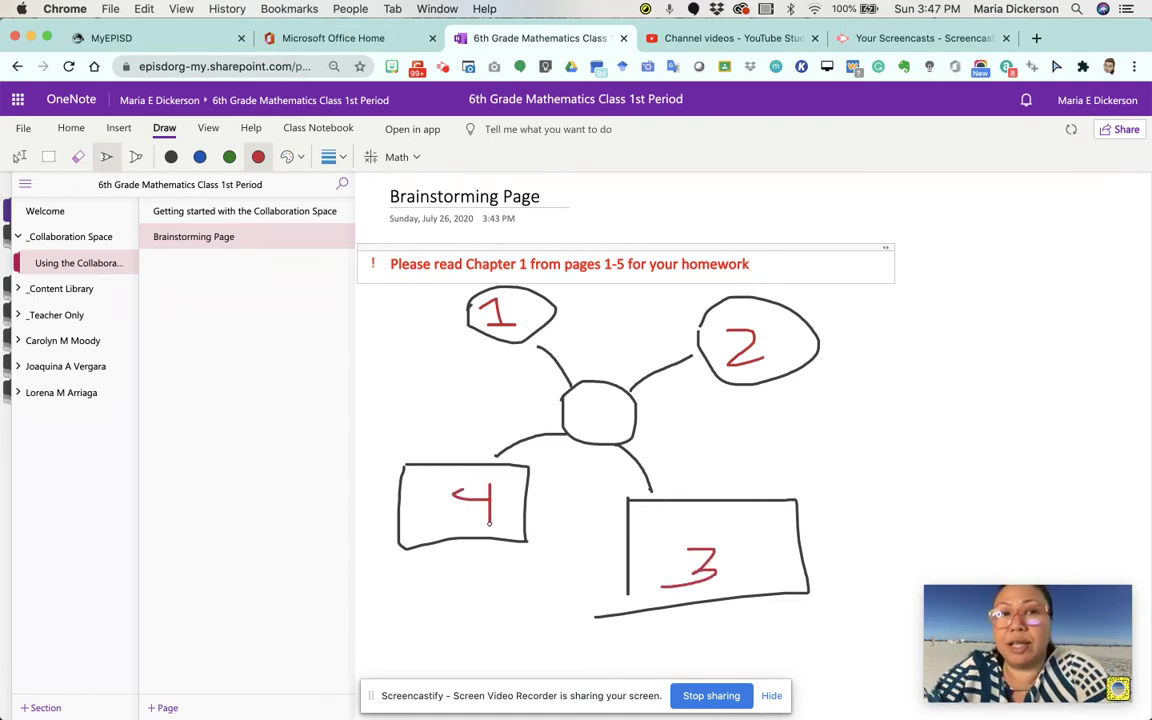
Examine the pen thickness choices, the Math options and the kinds of content that can be inserted
{"action": "left_click", "coordinate": [335, 157]}
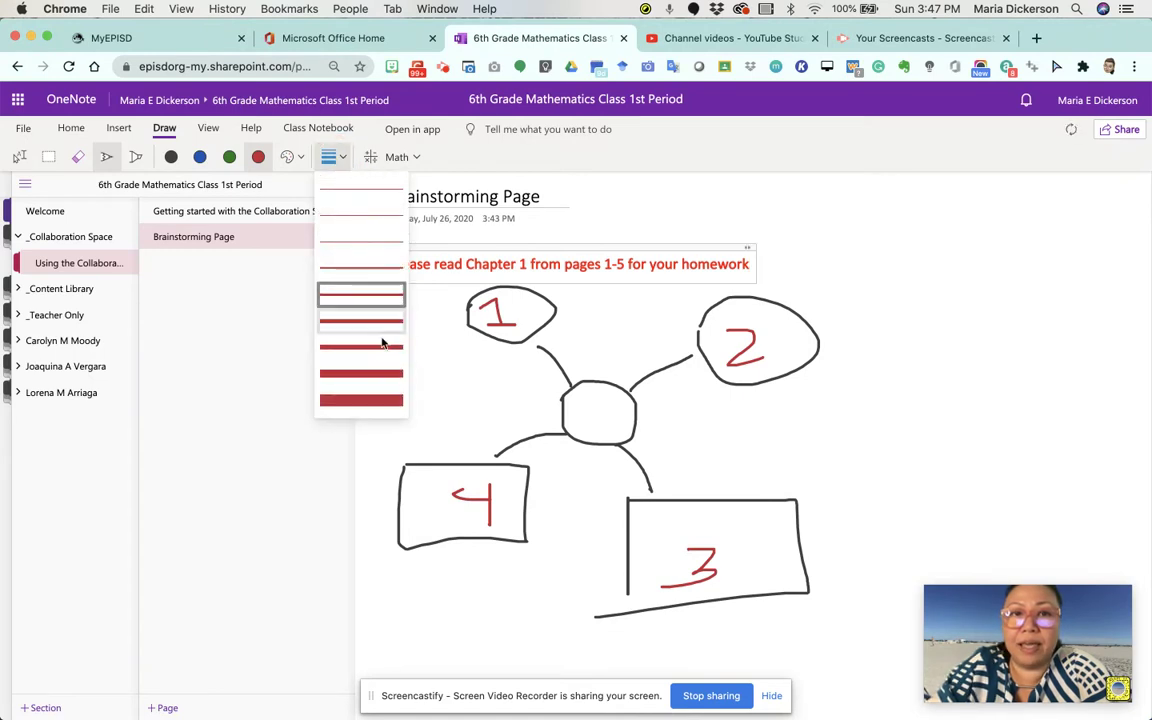
{"action": "left_click", "coordinate": [464, 160]}
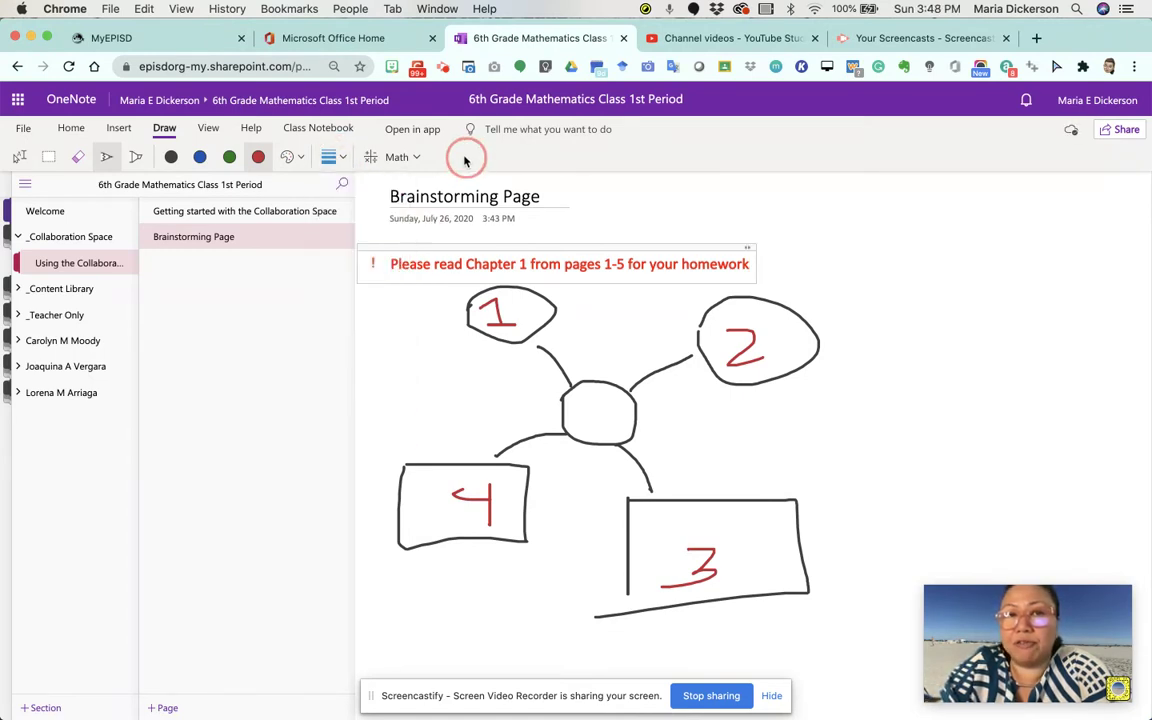
{"action": "left_click", "coordinate": [411, 158]}
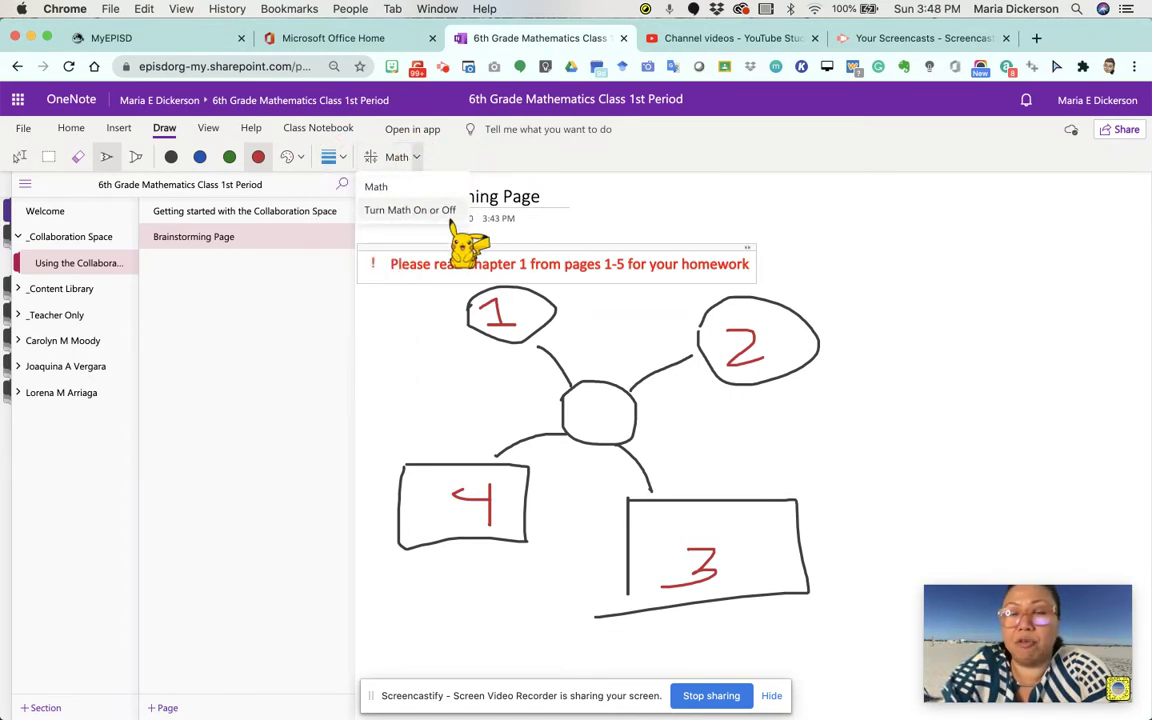
{"action": "left_click", "coordinate": [472, 150]}
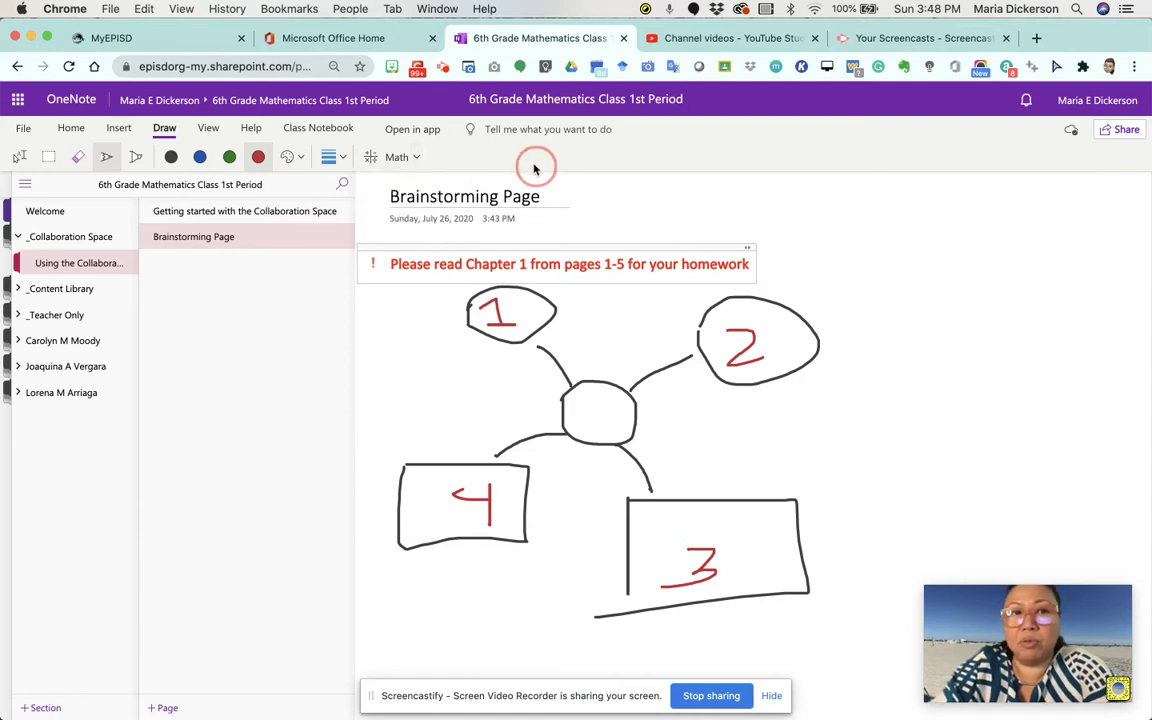
{"action": "left_click", "coordinate": [119, 129]}
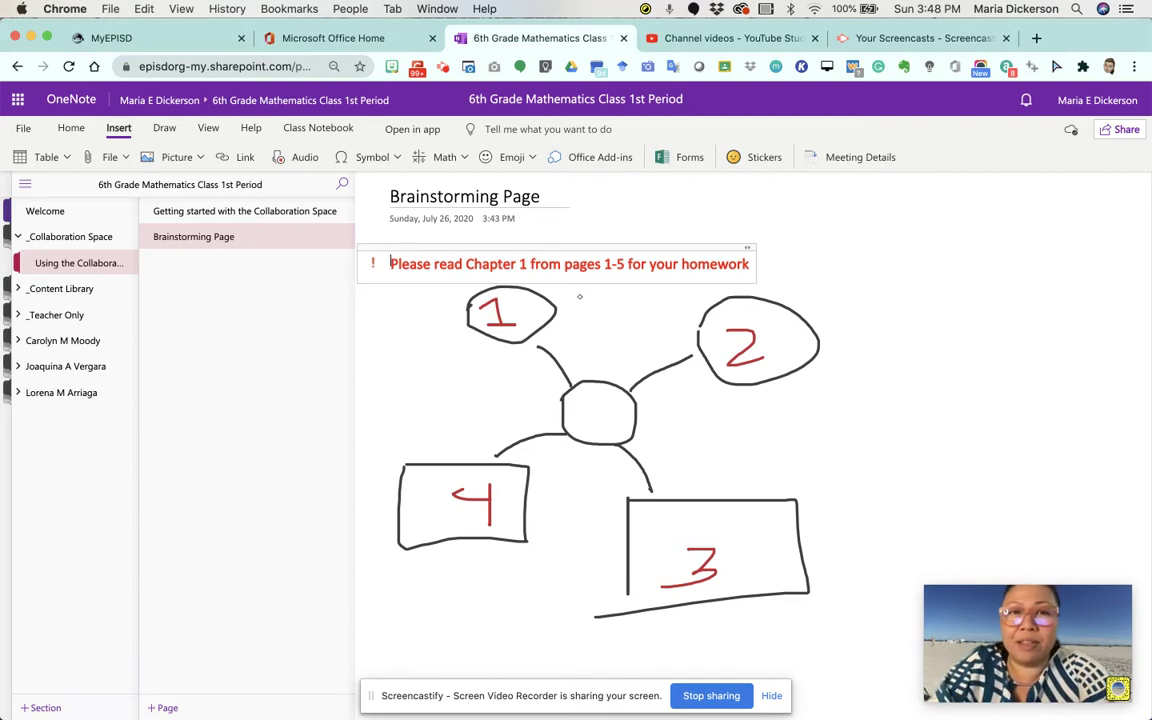
Open the Using the Content Library section in the _Content Library and add a new page to it
{"action": "left_click", "coordinate": [18, 289]}
{"action": "left_click", "coordinate": [80, 315]}
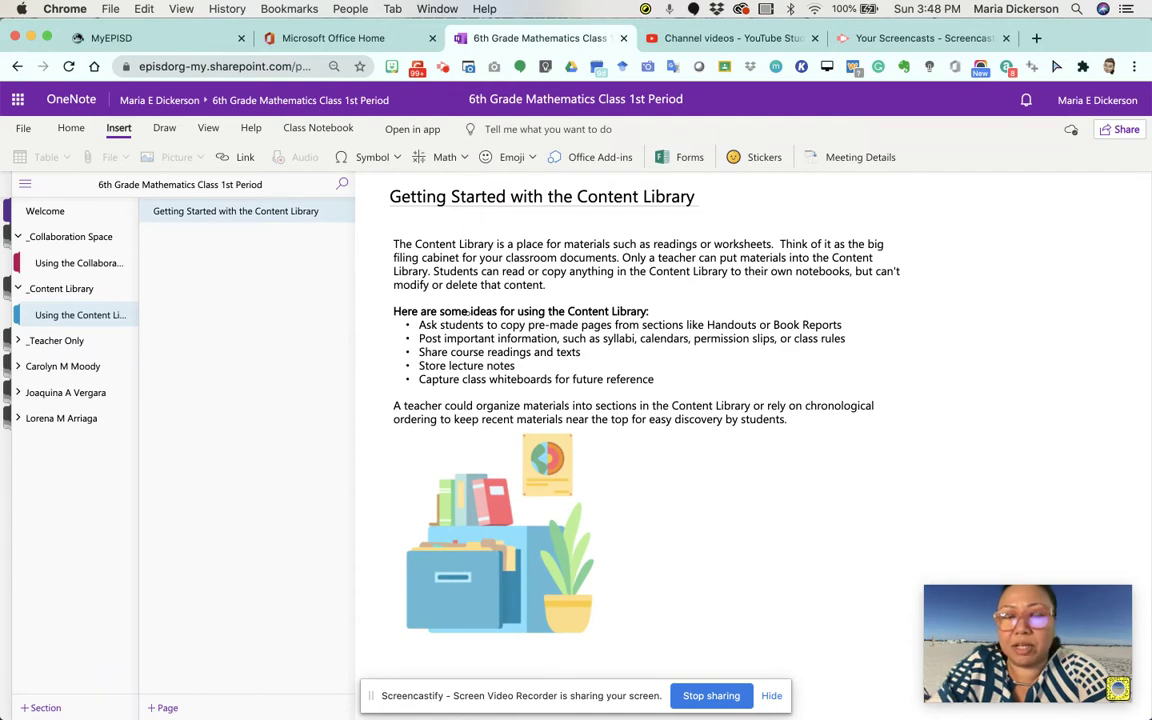
{"action": "left_click", "coordinate": [163, 707]}
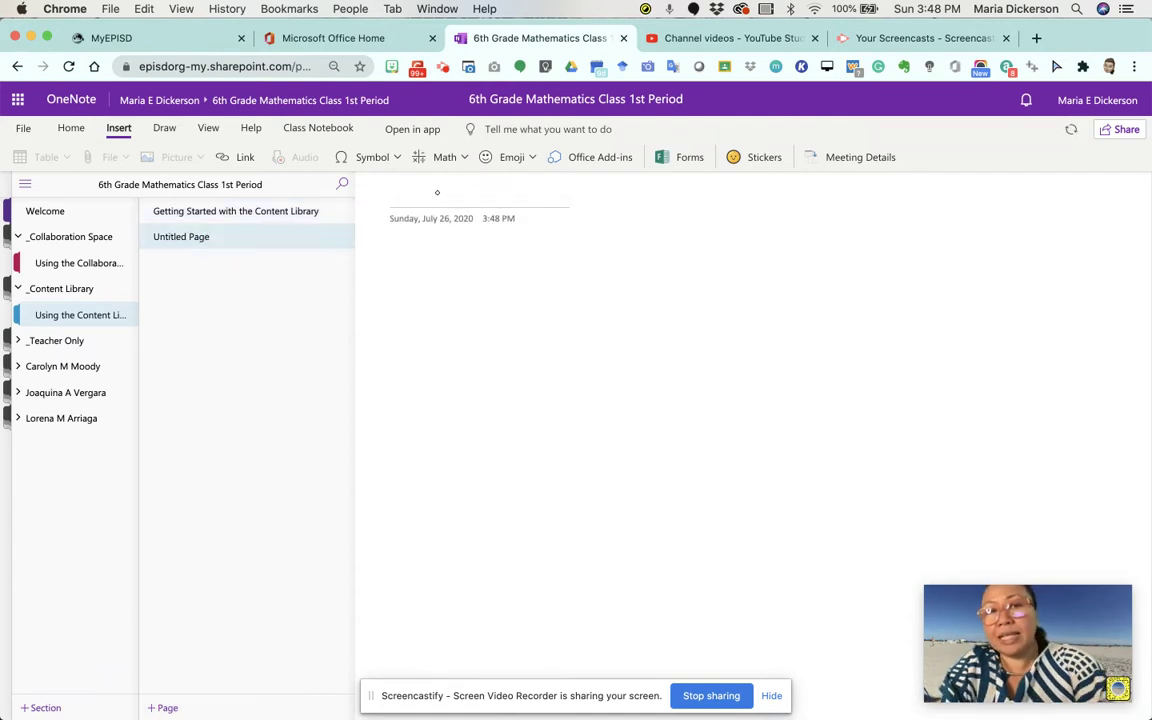
Switch from inking back to text entry and title the new Content Library page "Handouts"
{"action": "left_click", "coordinate": [164, 128]}
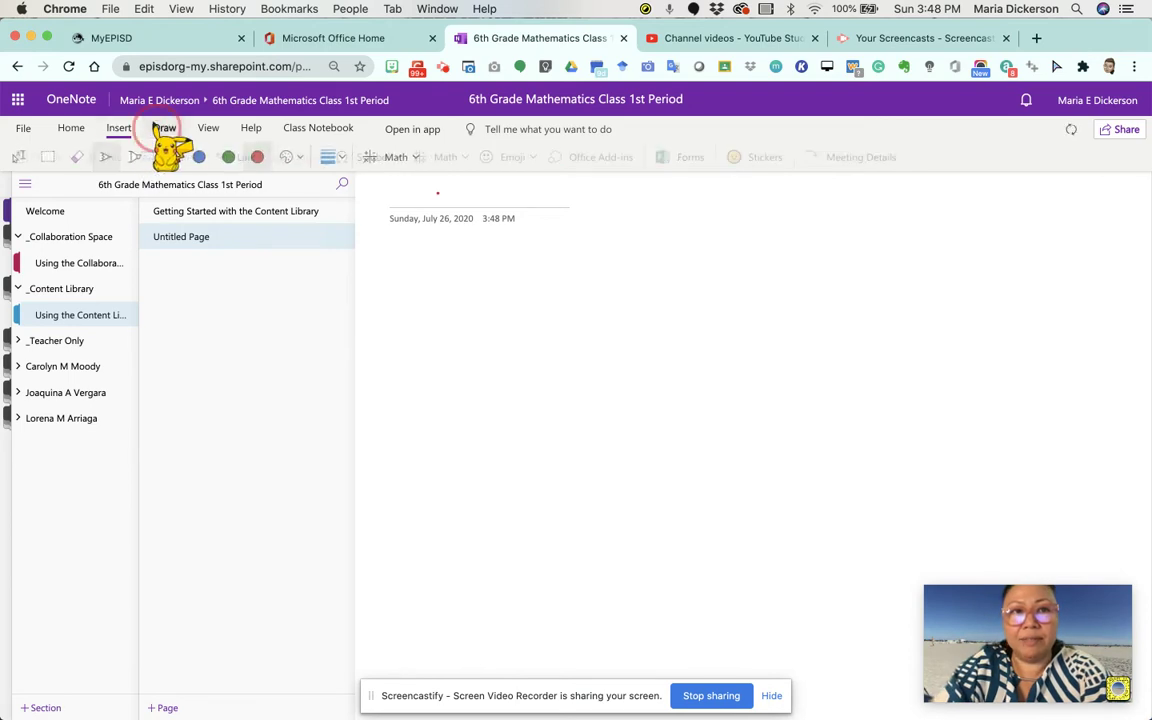
{"action": "left_click", "coordinate": [71, 128]}
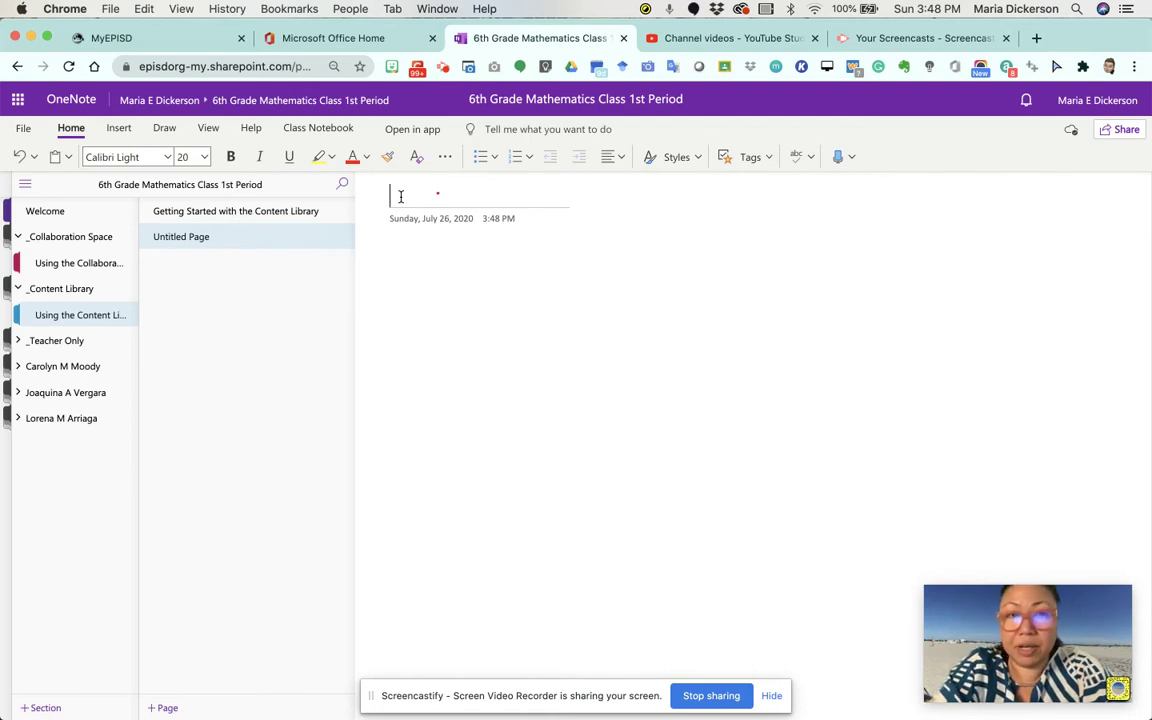
{"action": "type", "text": "Ham"}
{"action": "key", "text": "BackSpace"}
{"action": "key", "text": "BackSpace"}
{"action": "key", "text": "BackSpace"}
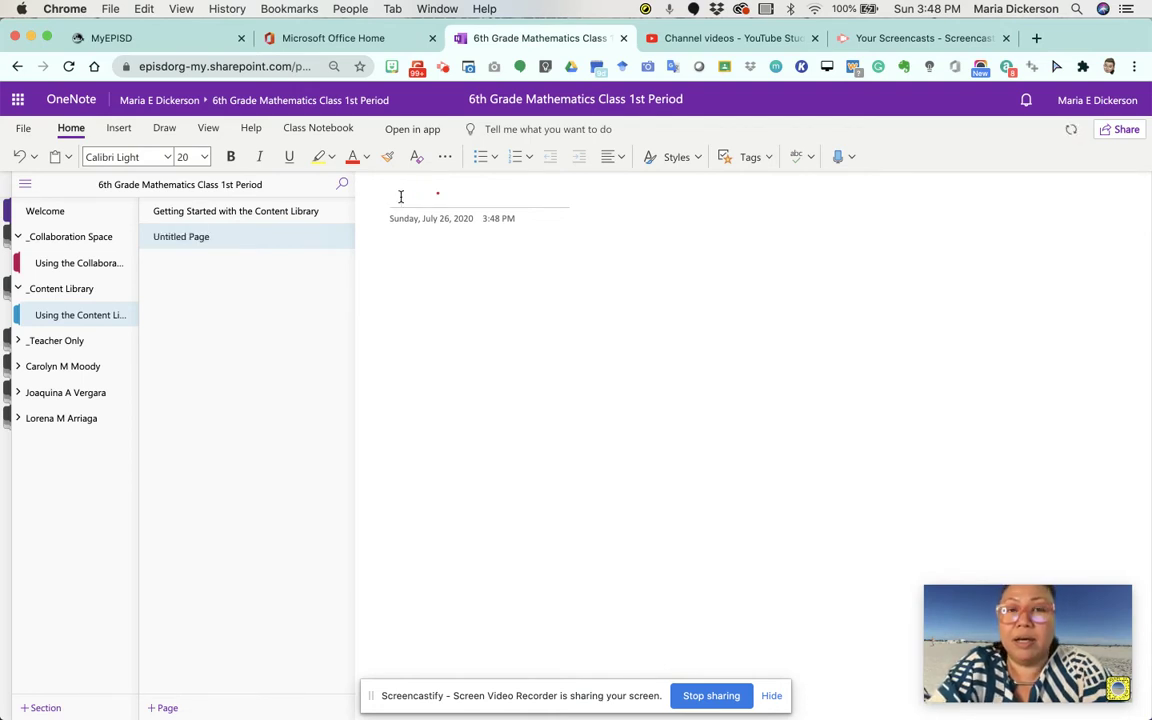
{"action": "type", "text": "Handouts"}
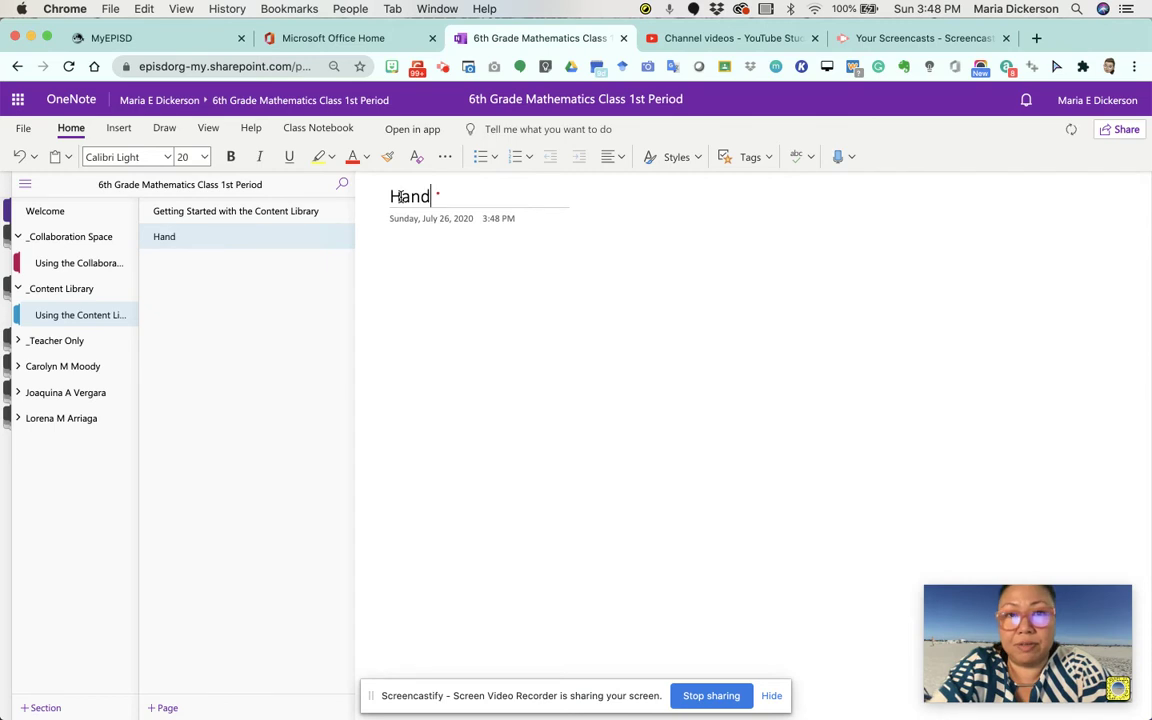
Insert the PDF "6thGradeMath - Class Norms 2" from Dropbox's 6th Grade Math Class folder as an attachment below the Handouts title
{"action": "left_click", "coordinate": [410, 257]}
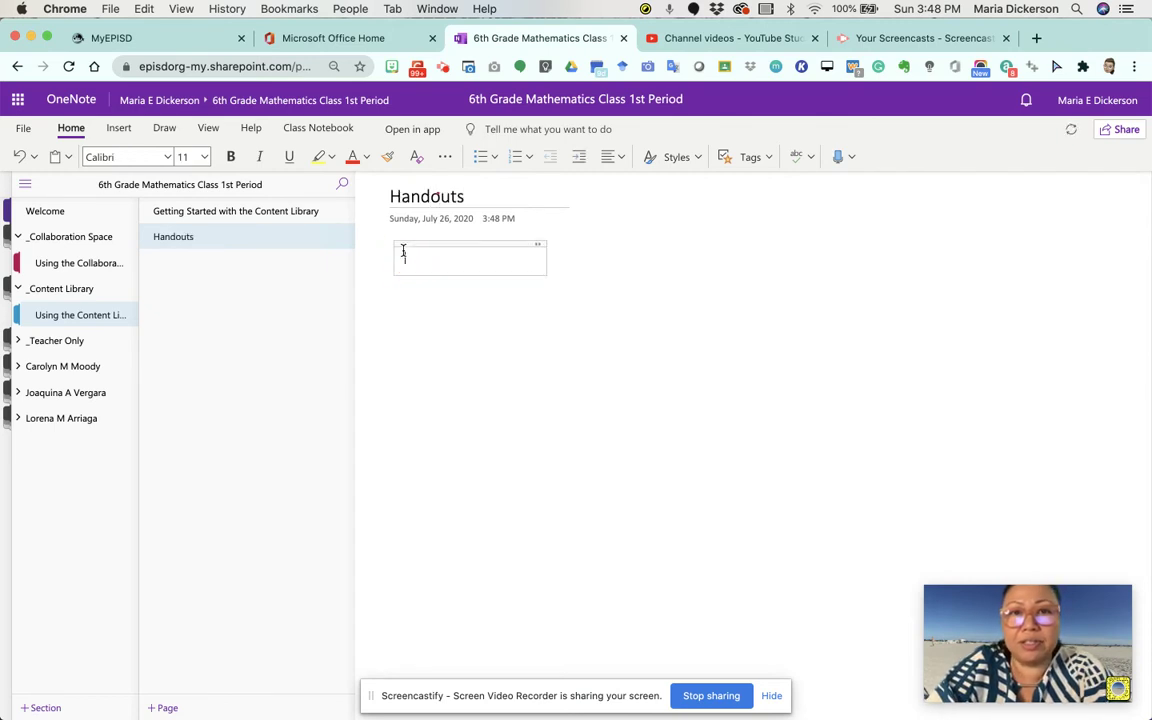
{"action": "left_click", "coordinate": [118, 129]}
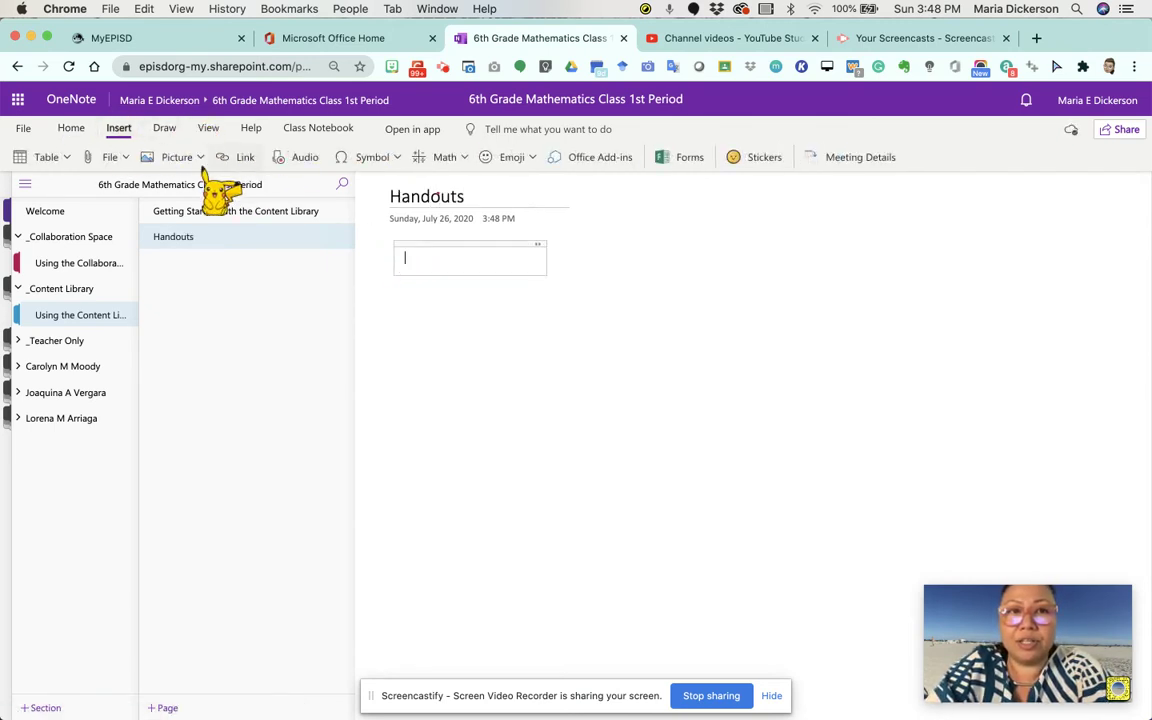
{"action": "left_click", "coordinate": [125, 157]}
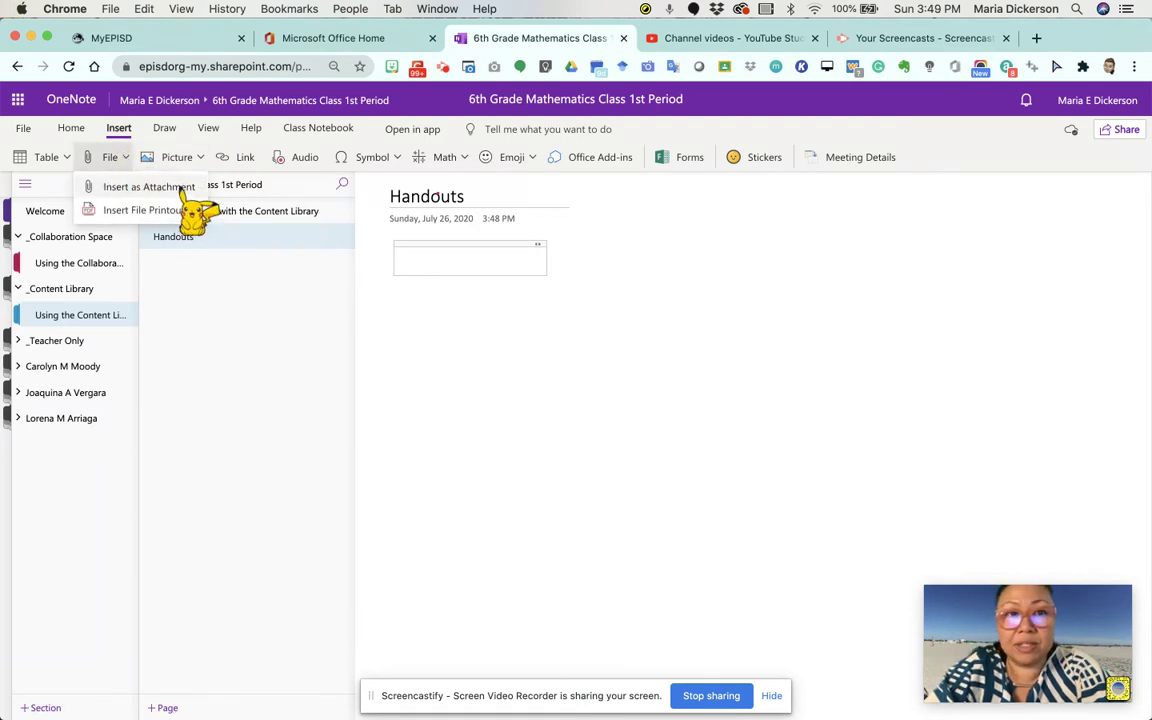
{"action": "left_click", "coordinate": [150, 187]}
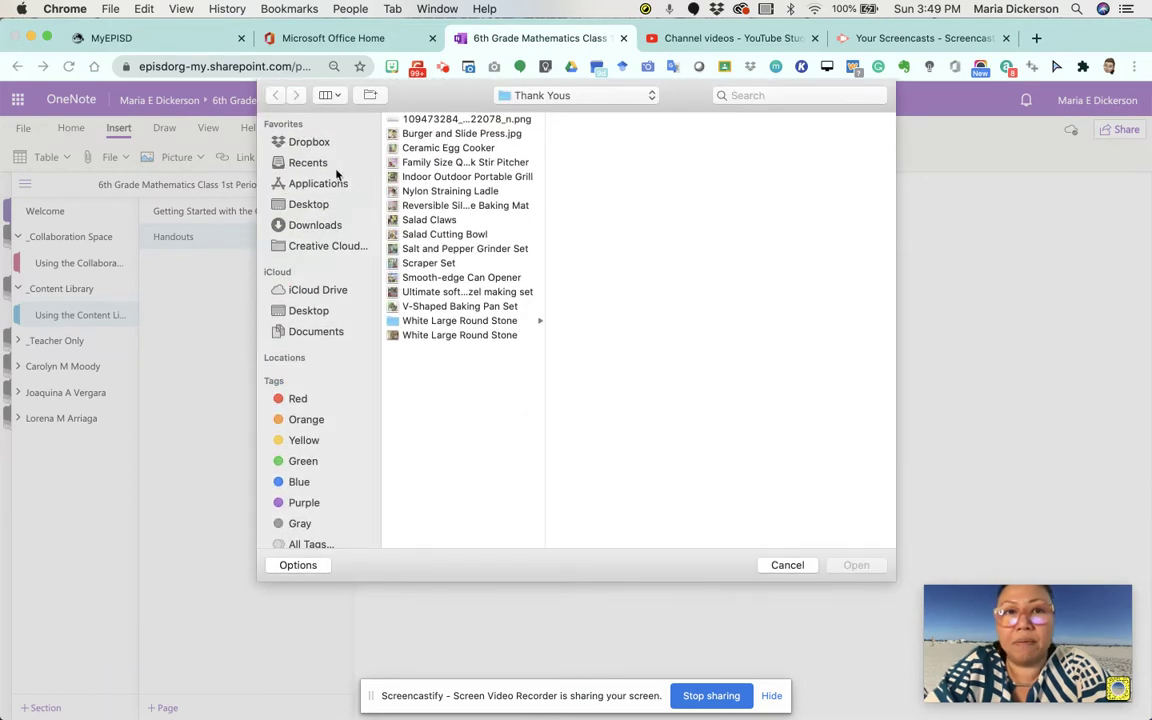
{"action": "left_click", "coordinate": [318, 147]}
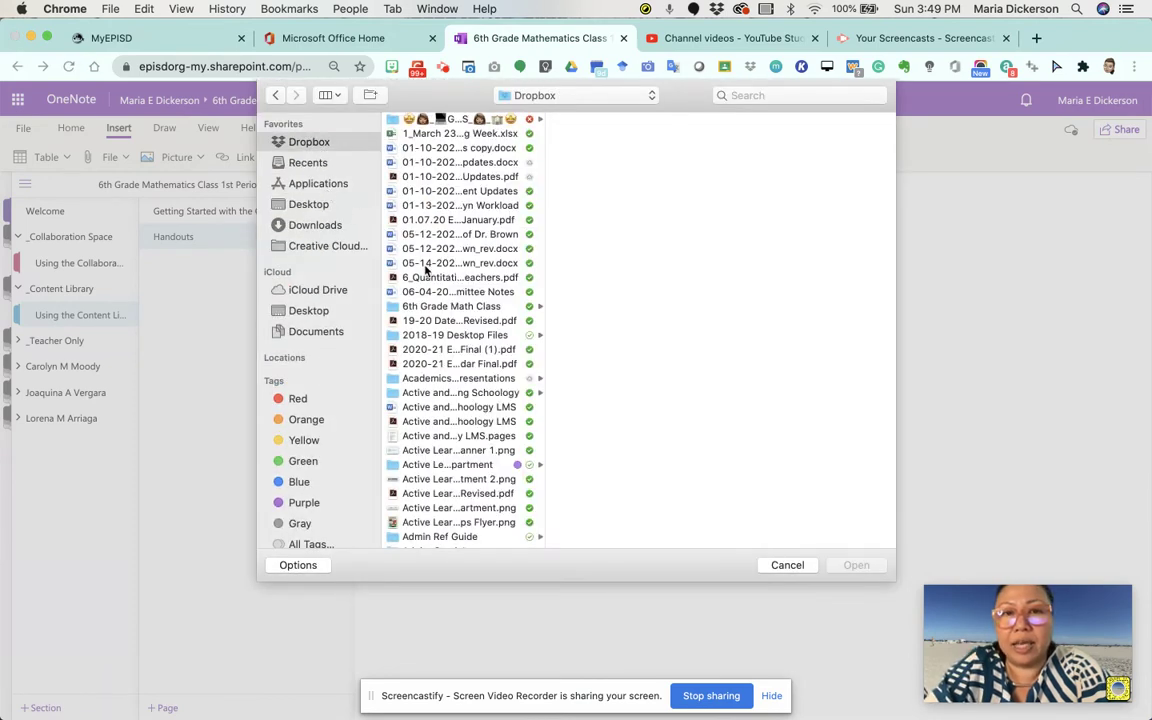
{"action": "left_click", "coordinate": [386, 219]}
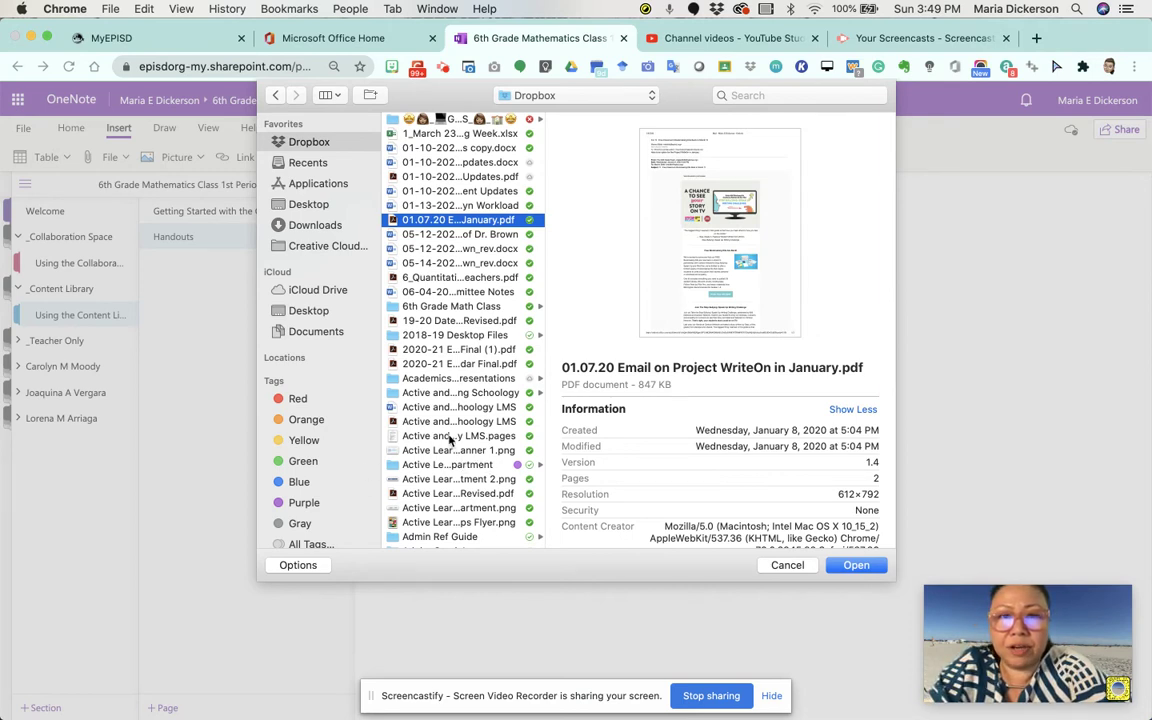
{"action": "left_click", "coordinate": [465, 307]}
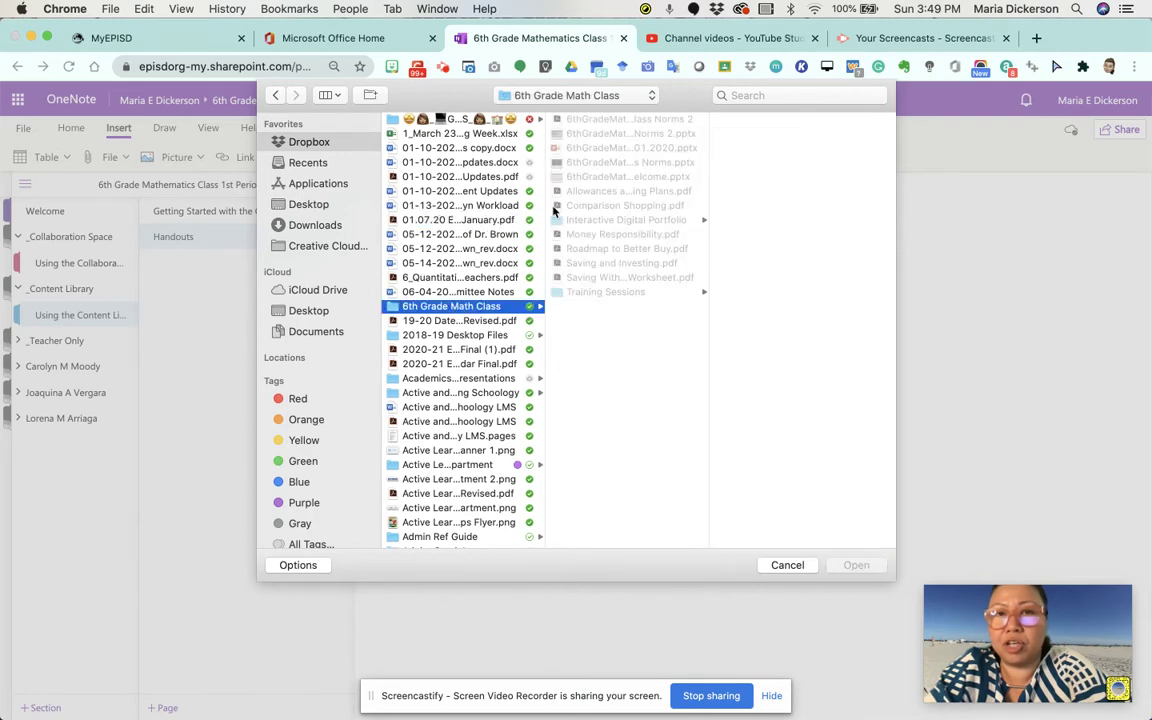
{"action": "left_click", "coordinate": [590, 119]}
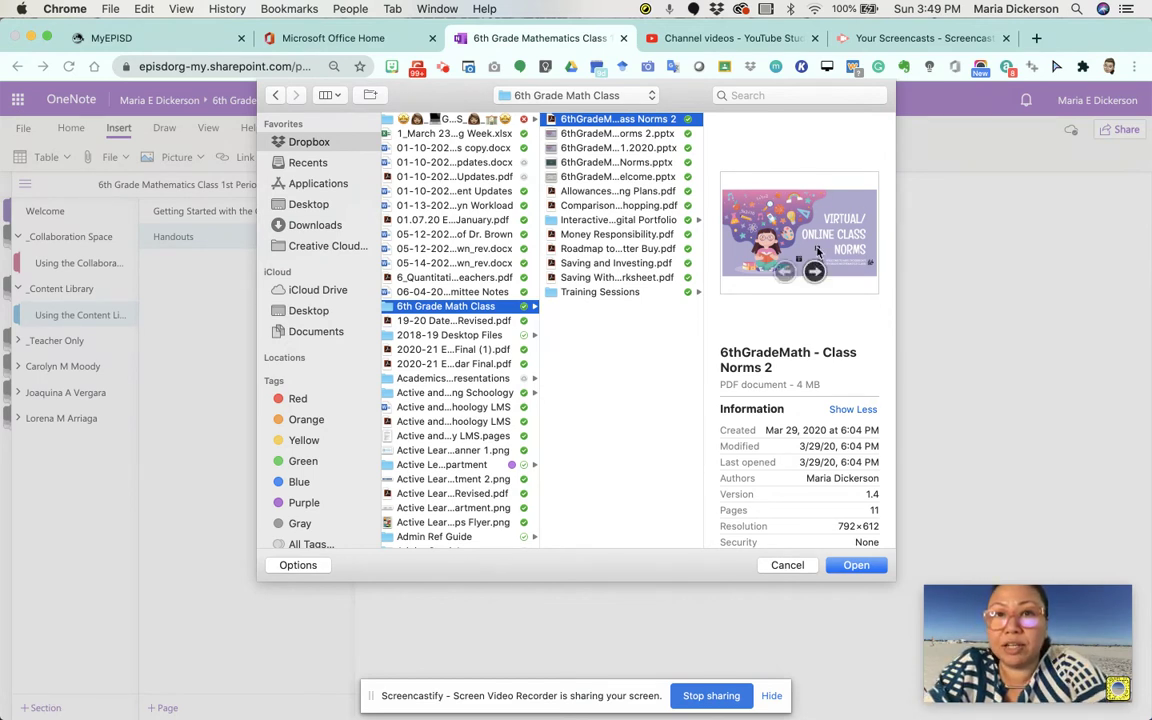
{"action": "left_click", "coordinate": [812, 279]}
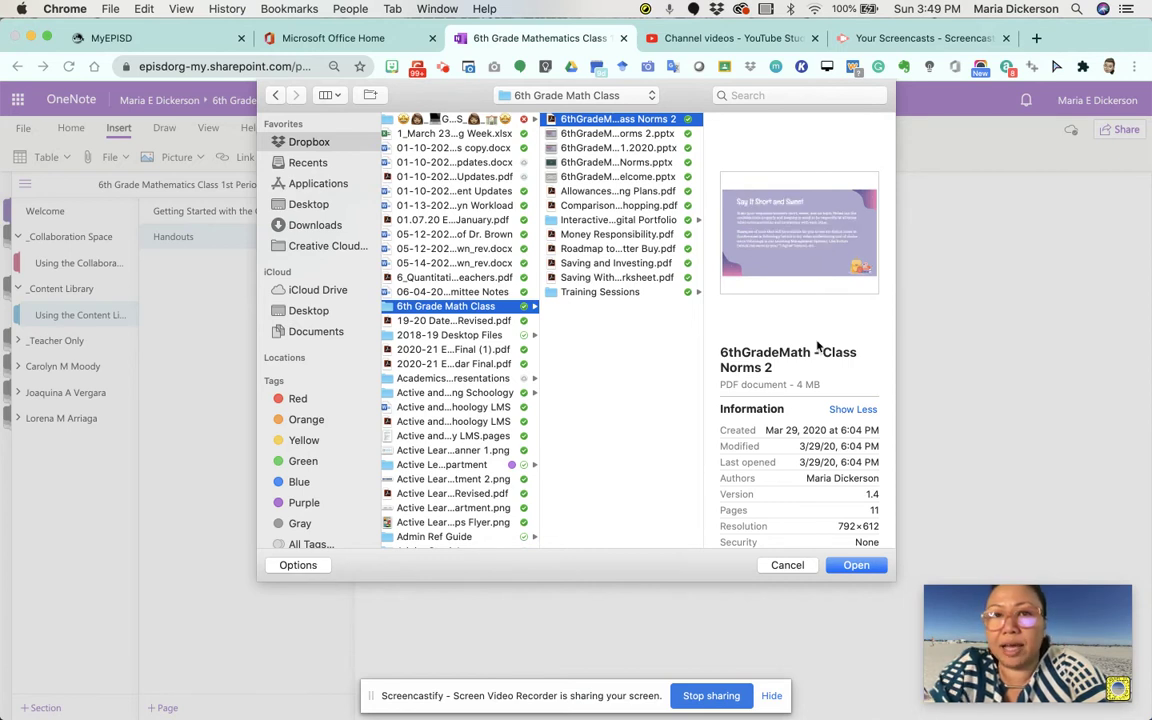
{"action": "left_click", "coordinate": [863, 567]}
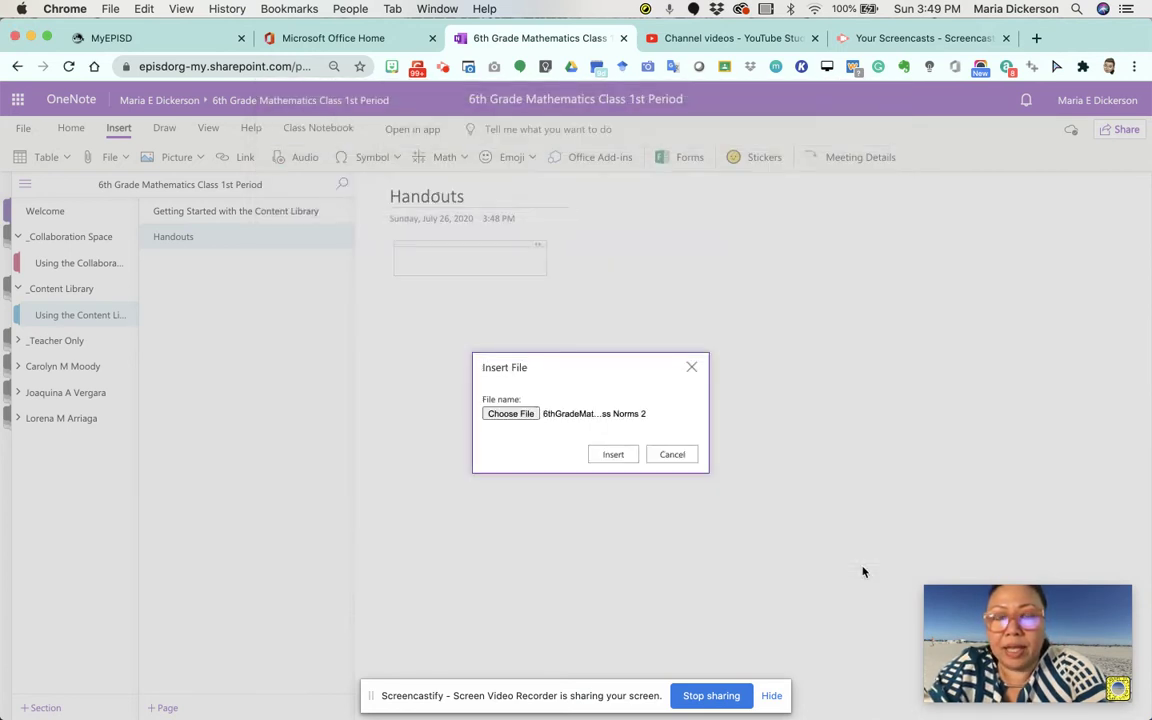
{"action": "left_click", "coordinate": [613, 456]}
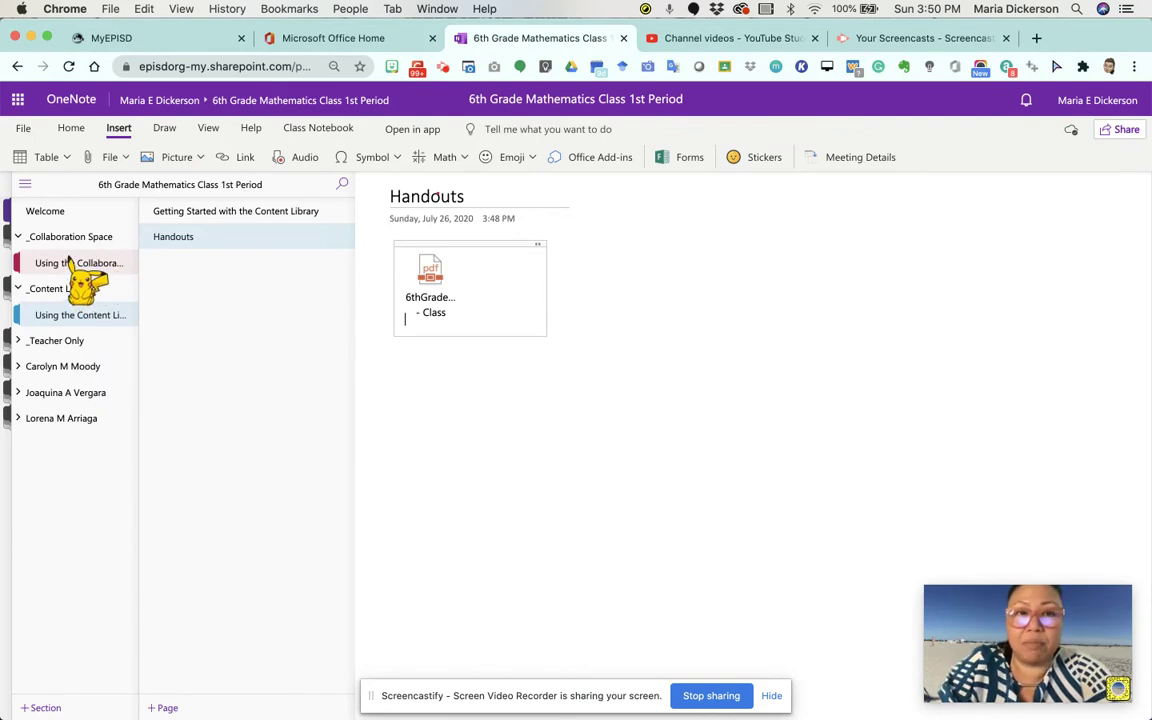
Examine the actions available for the attached PDF on the Handouts page
{"action": "left_click", "coordinate": [444, 280]}
{"action": "left_click", "coordinate": [620, 315]}
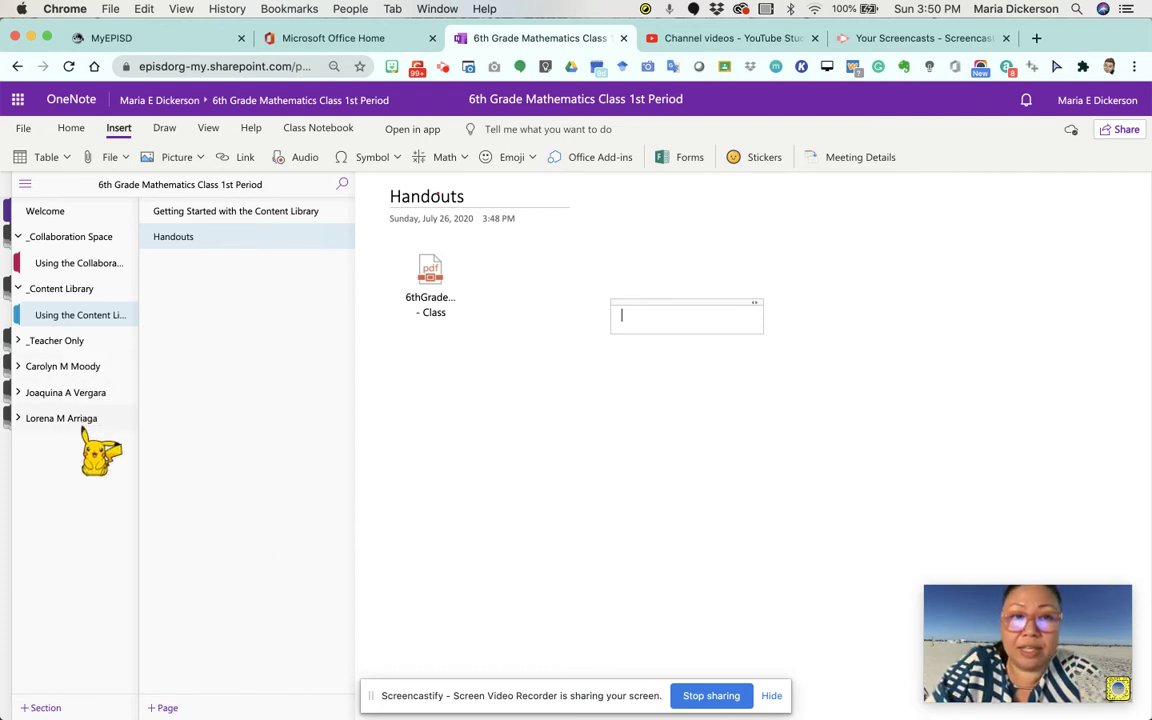
{"action": "right_click", "coordinate": [425, 293]}
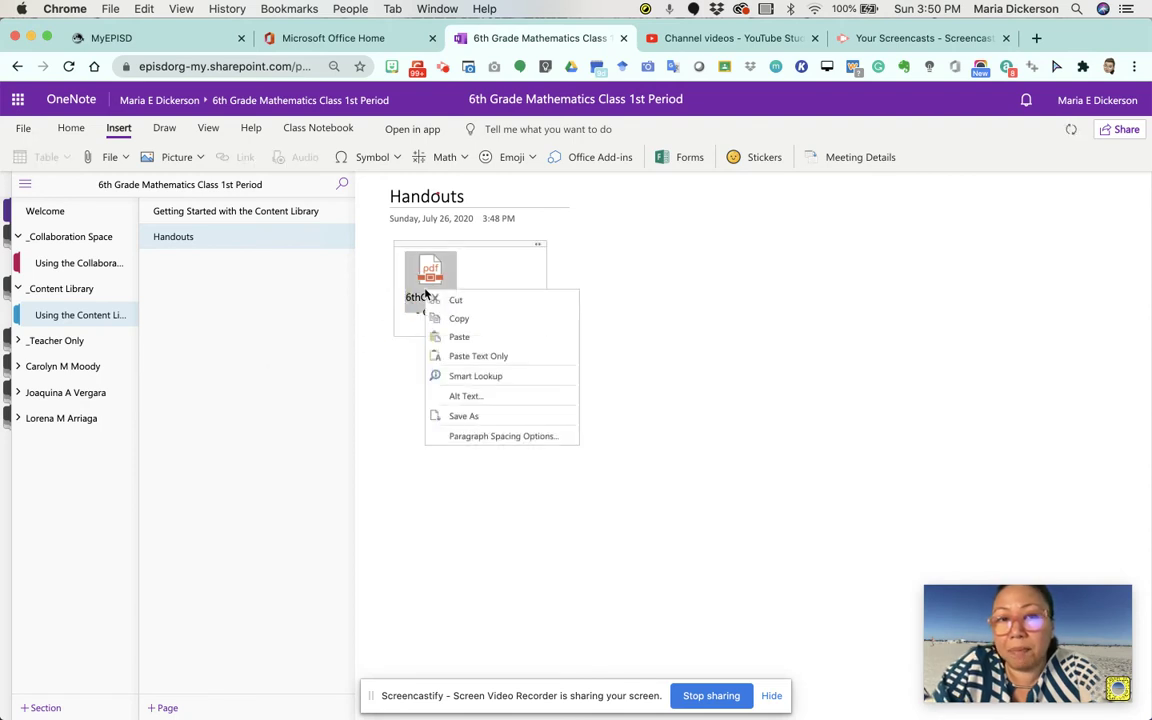
Open the section under _Collaboration Space and add a new page titled "Group 1 Team Red"
{"action": "left_click", "coordinate": [98, 264]}
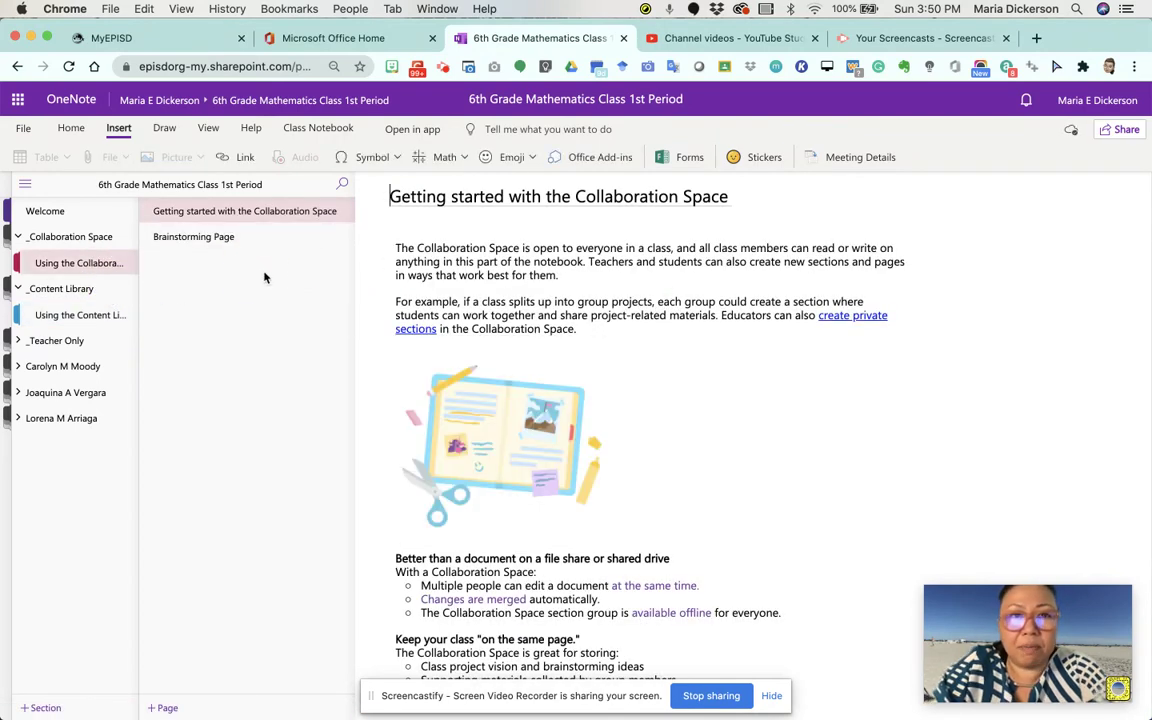
{"action": "left_click", "coordinate": [168, 708]}
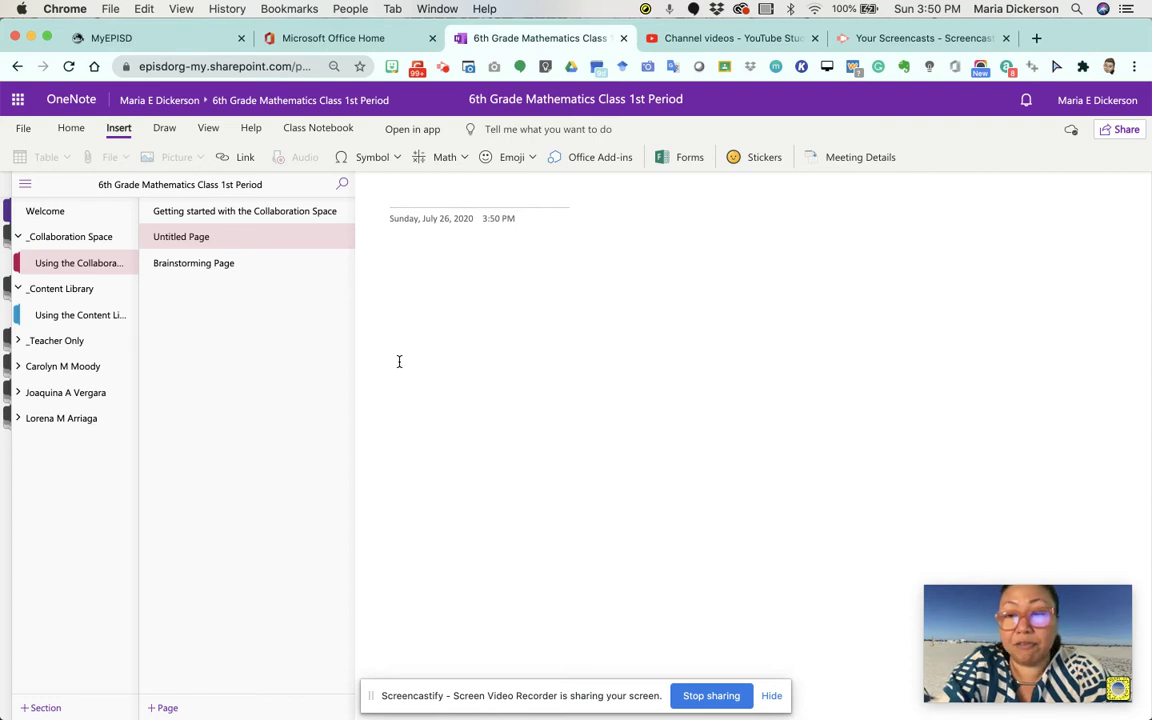
{"action": "type", "text": "Group"}
{"action": "key", "text": "BackSpace"}
{"action": "key", "text": "BackSpace"}
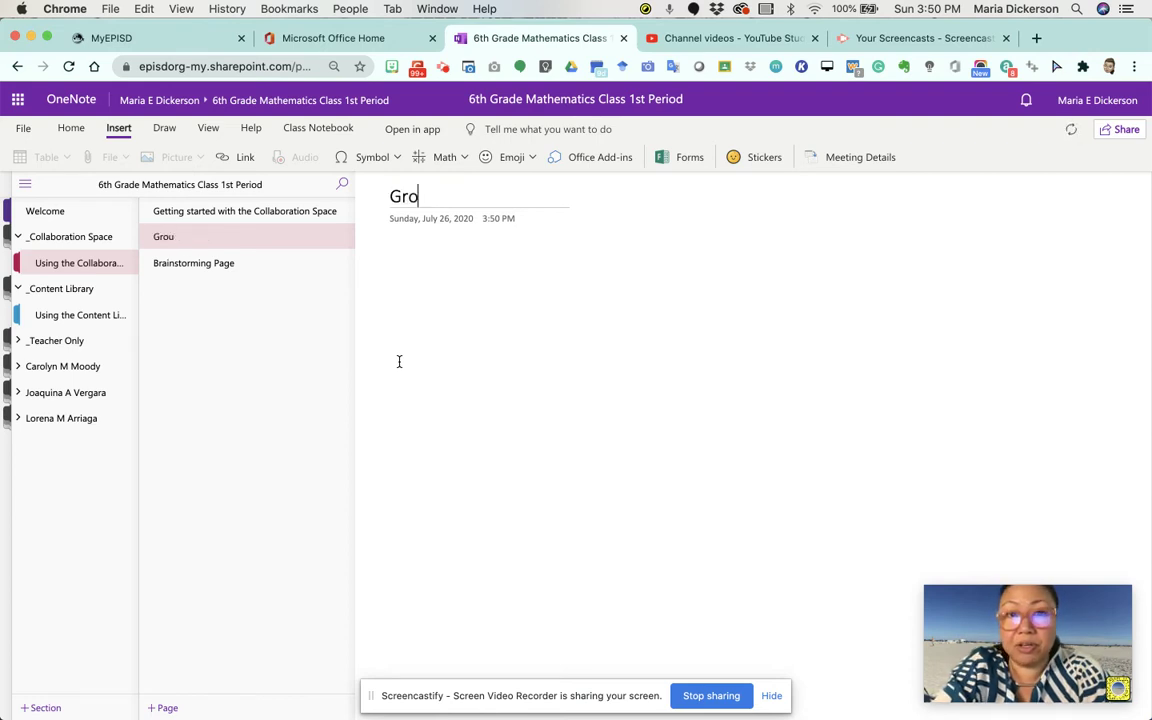
{"action": "type", "text": "up 1 "}
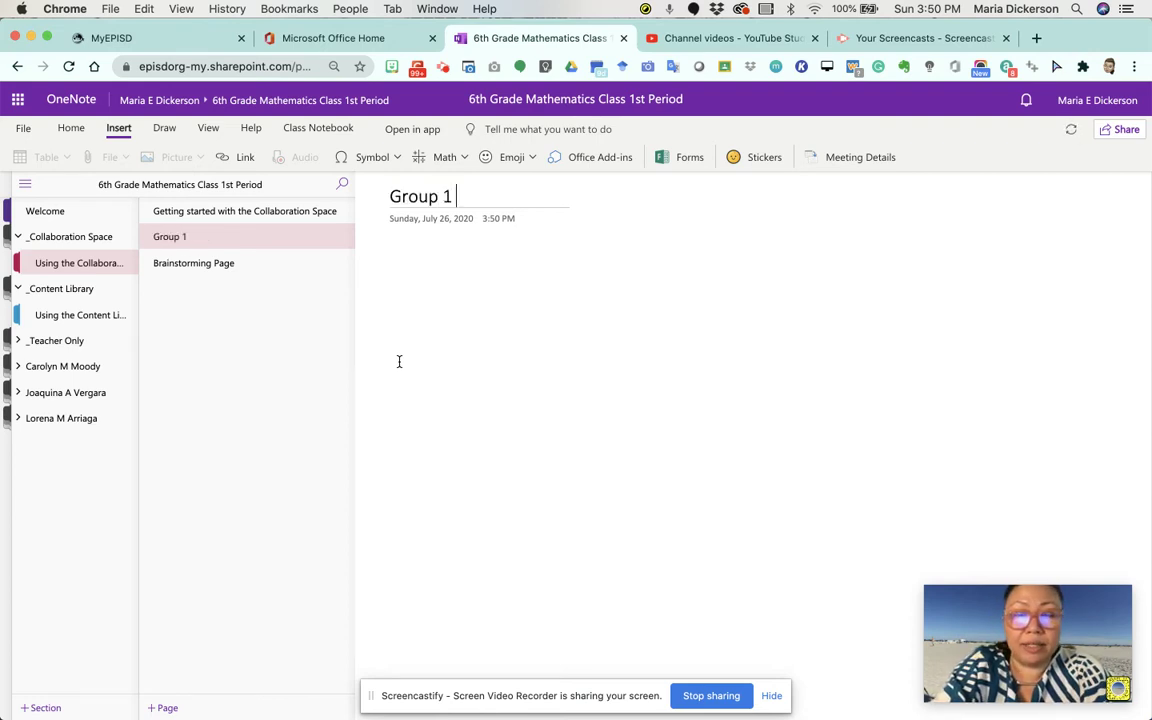
{"action": "type", "text": "Team Rea"}
{"action": "key", "text": "BackSpace"}
{"action": "type", "text": "d"}
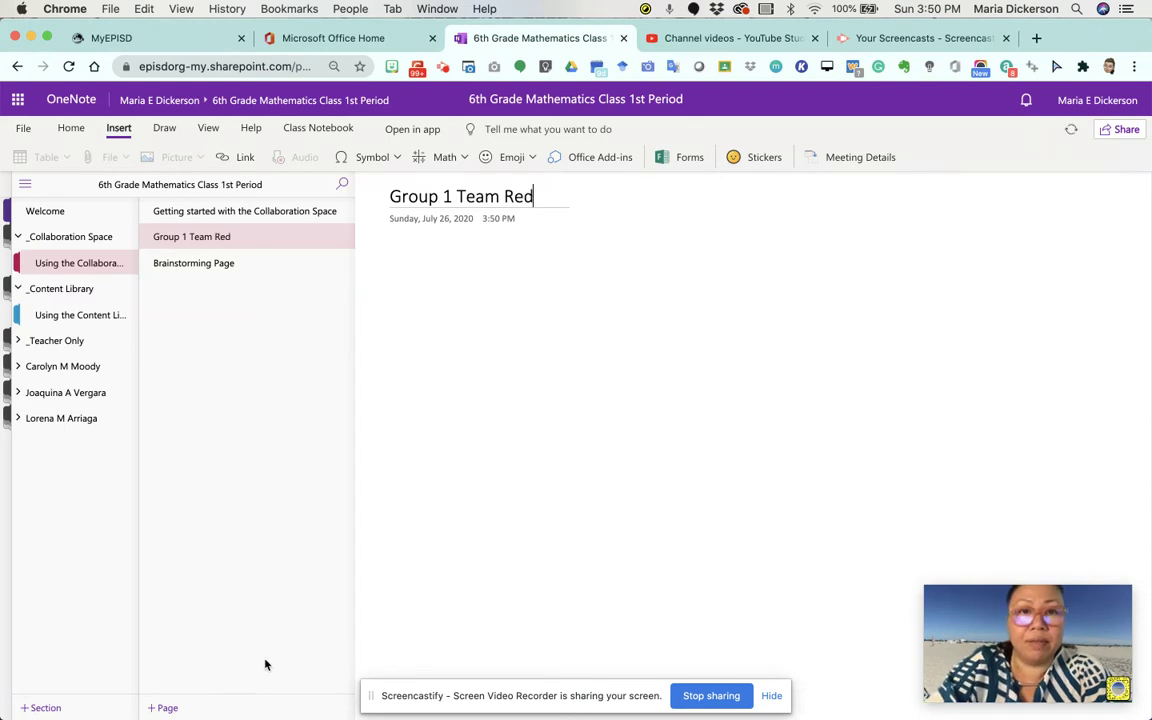
Add two more pages to the Collaboration Space section, titled "Group 2 Team Green" and "Group 3 Team Blue"
{"action": "left_click", "coordinate": [163, 707]}
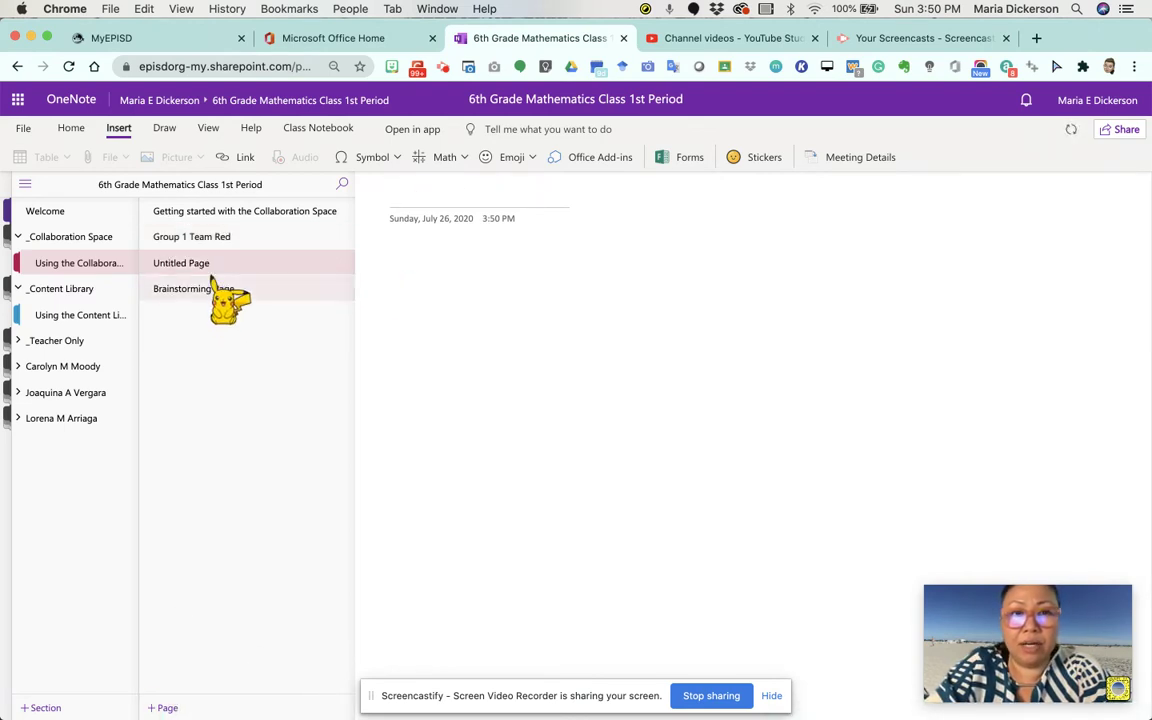
{"action": "type", "text": "Gro"}
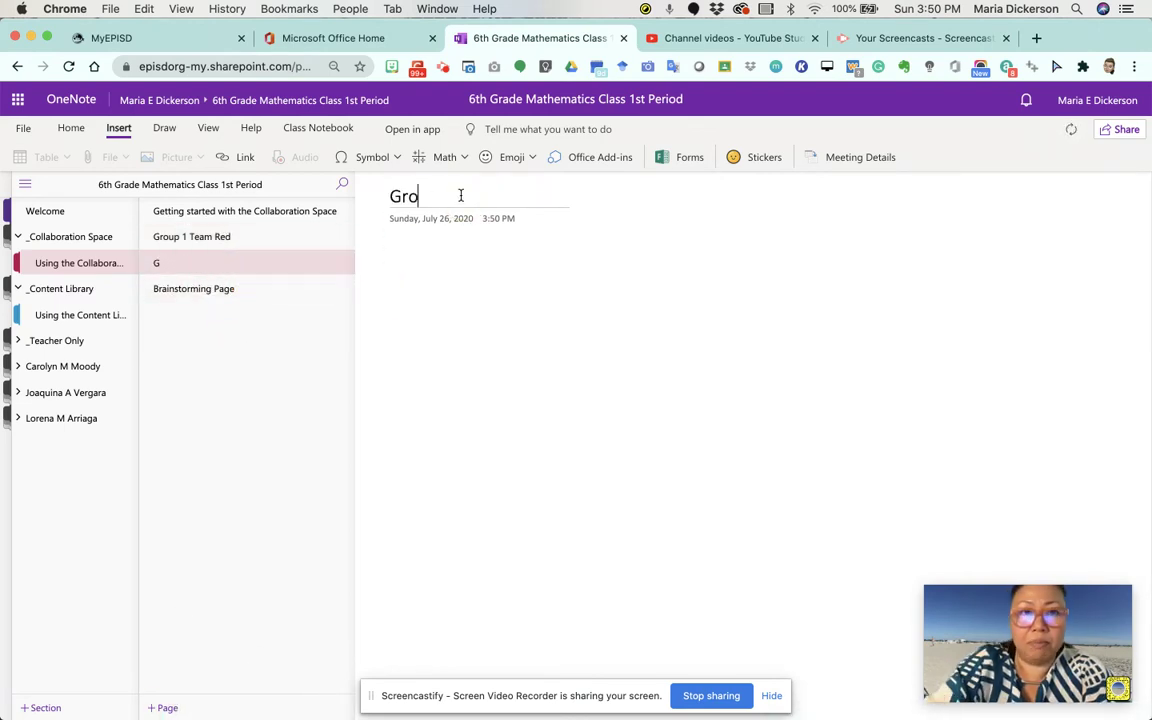
{"action": "type", "text": "up 2 Team Green"}
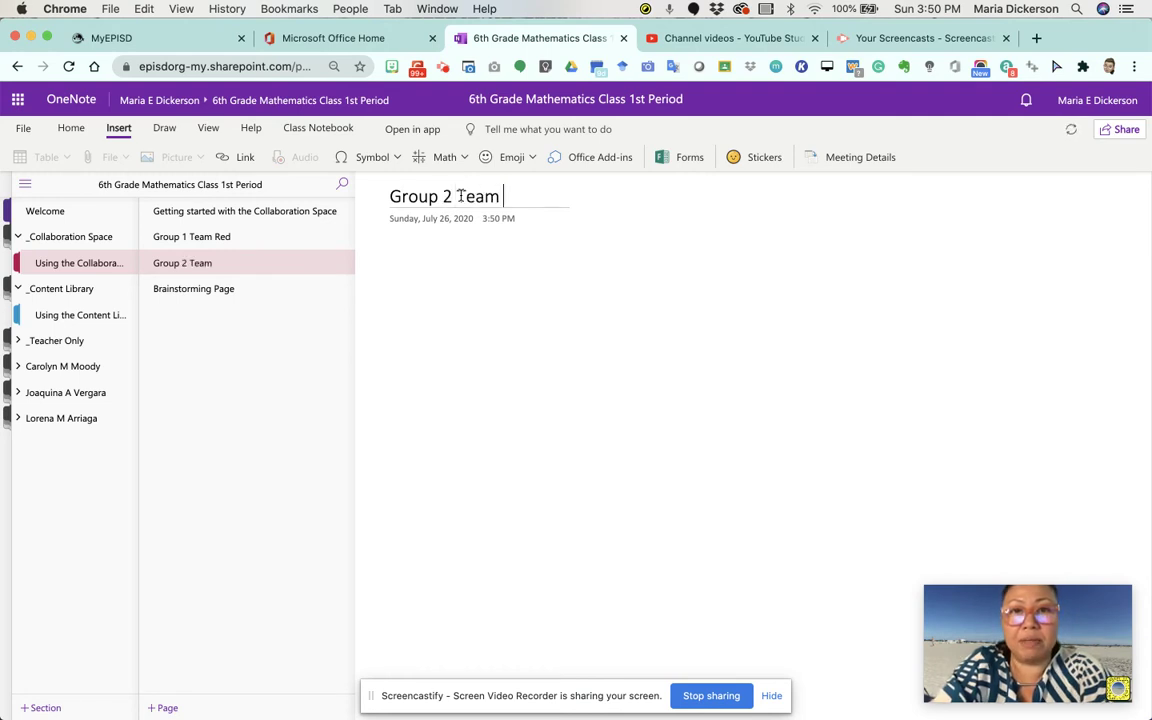
{"action": "left_click", "coordinate": [161, 705]}
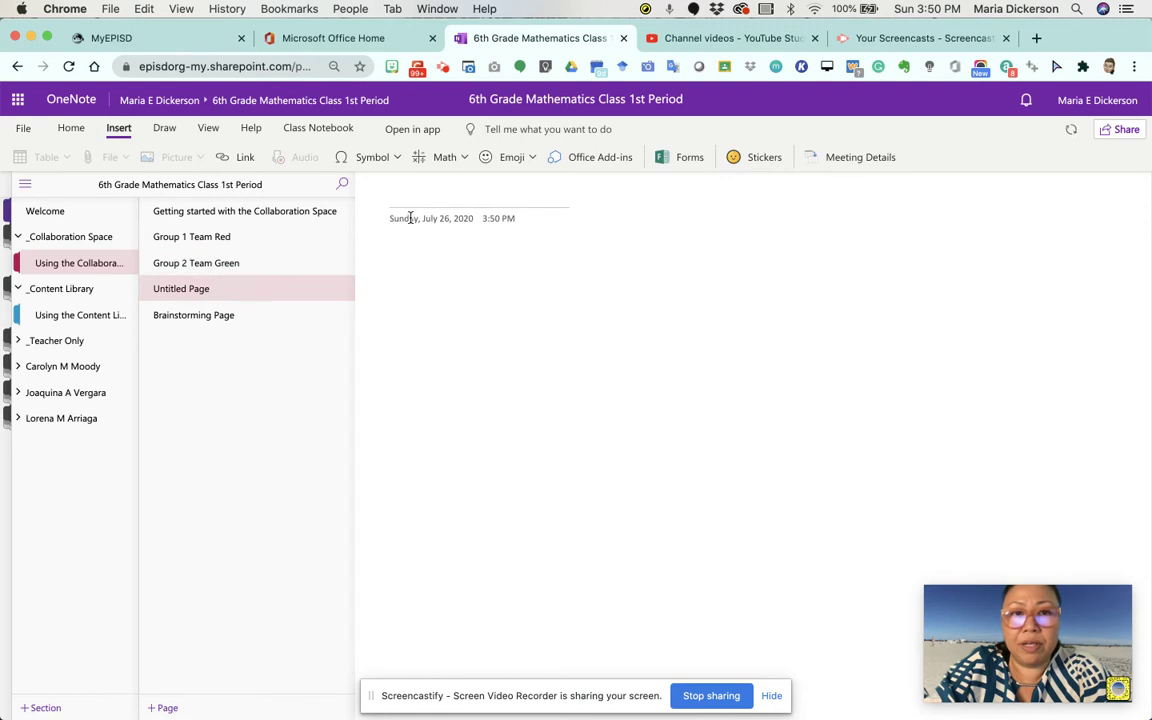
{"action": "type", "text": "Group 3 Team Blue"}
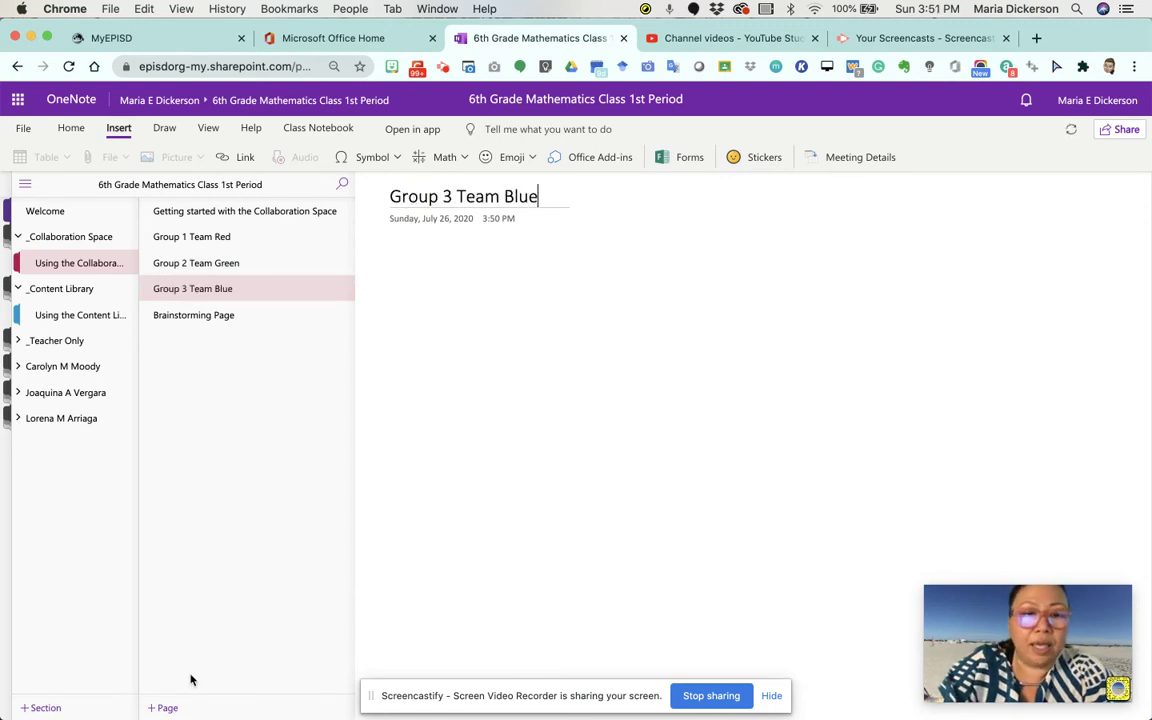
Add another page to the Collaboration Space section and title it "Group 4 Team Yellow"
{"action": "left_click", "coordinate": [161, 705]}
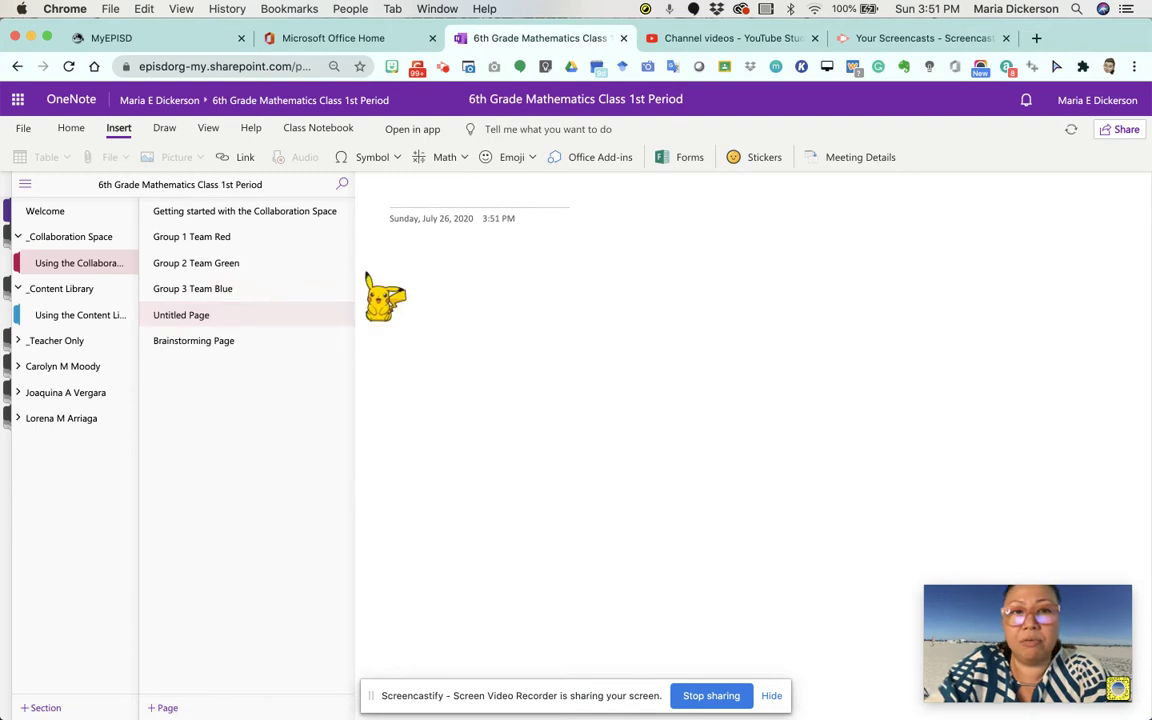
{"action": "left_click", "coordinate": [463, 190]}
{"action": "type", "text": "Group"}
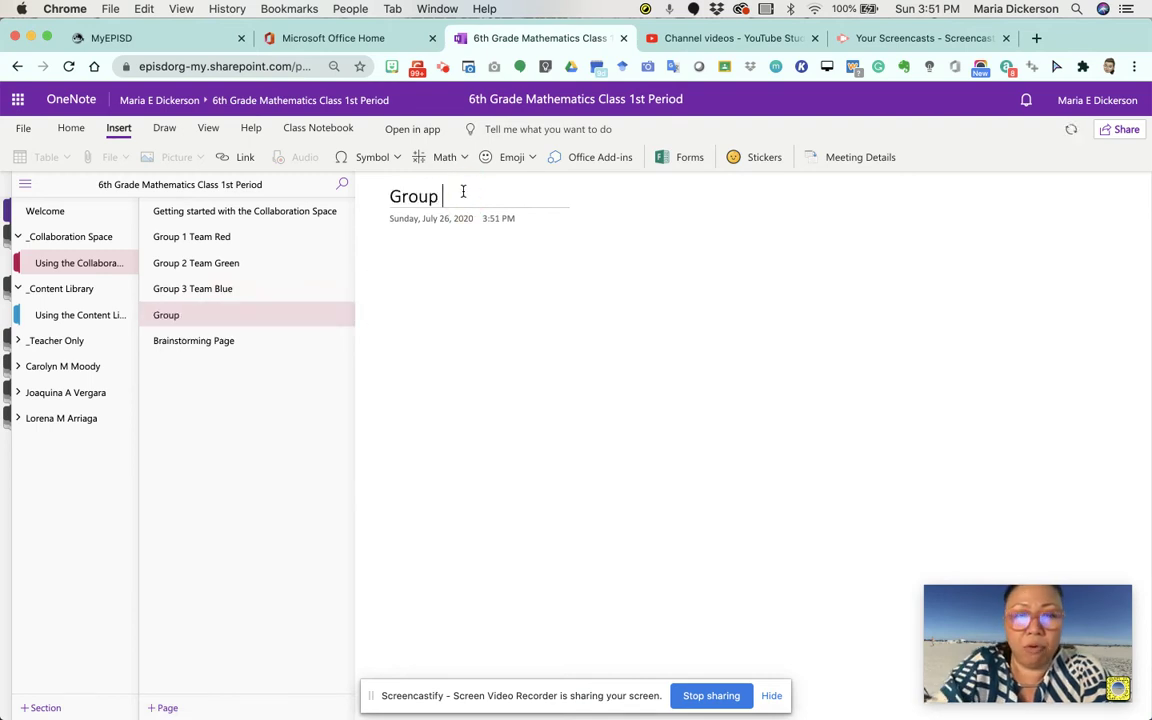
{"action": "type", "text": " 4 Team Yellow"}
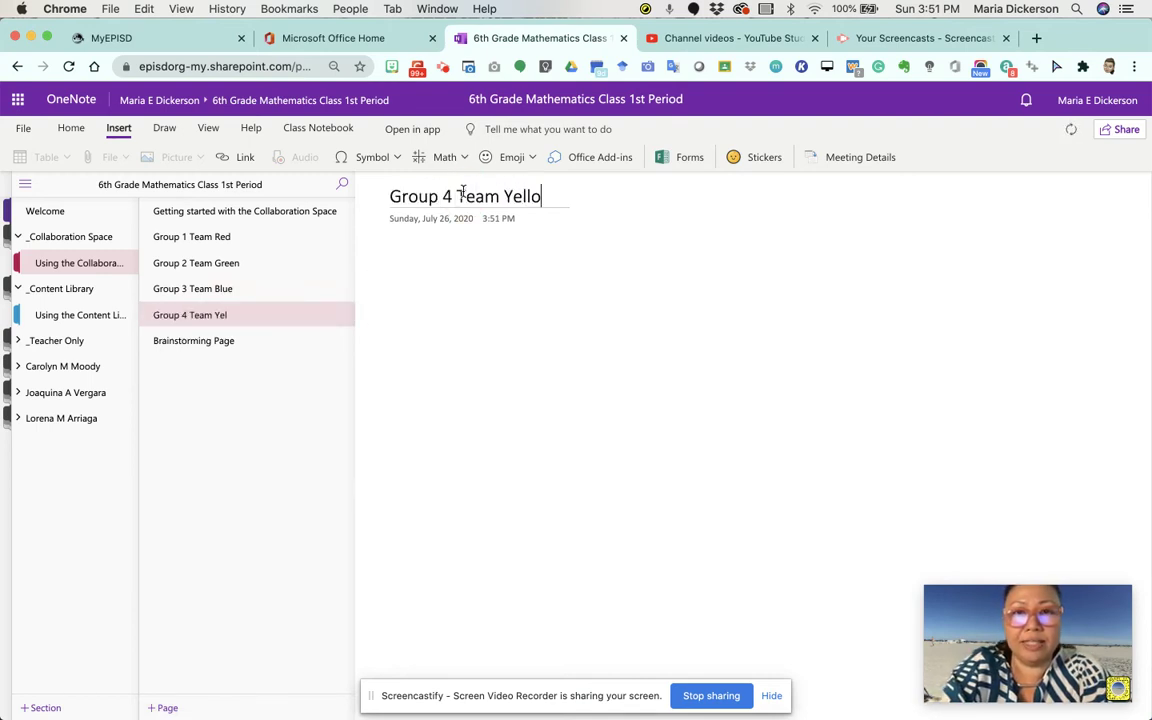
Add a fifth group page to the Collaboration Space section, titled "Group 5 Team Orange"
{"action": "left_click", "coordinate": [165, 708]}
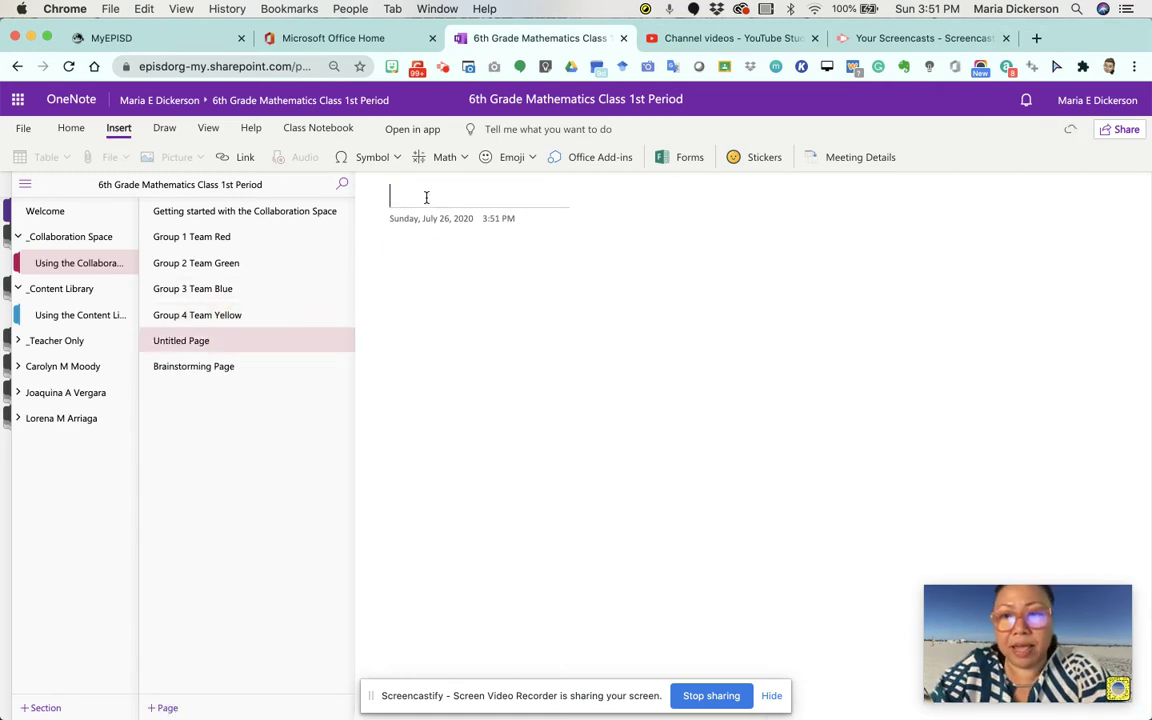
{"action": "type", "text": "Group "}
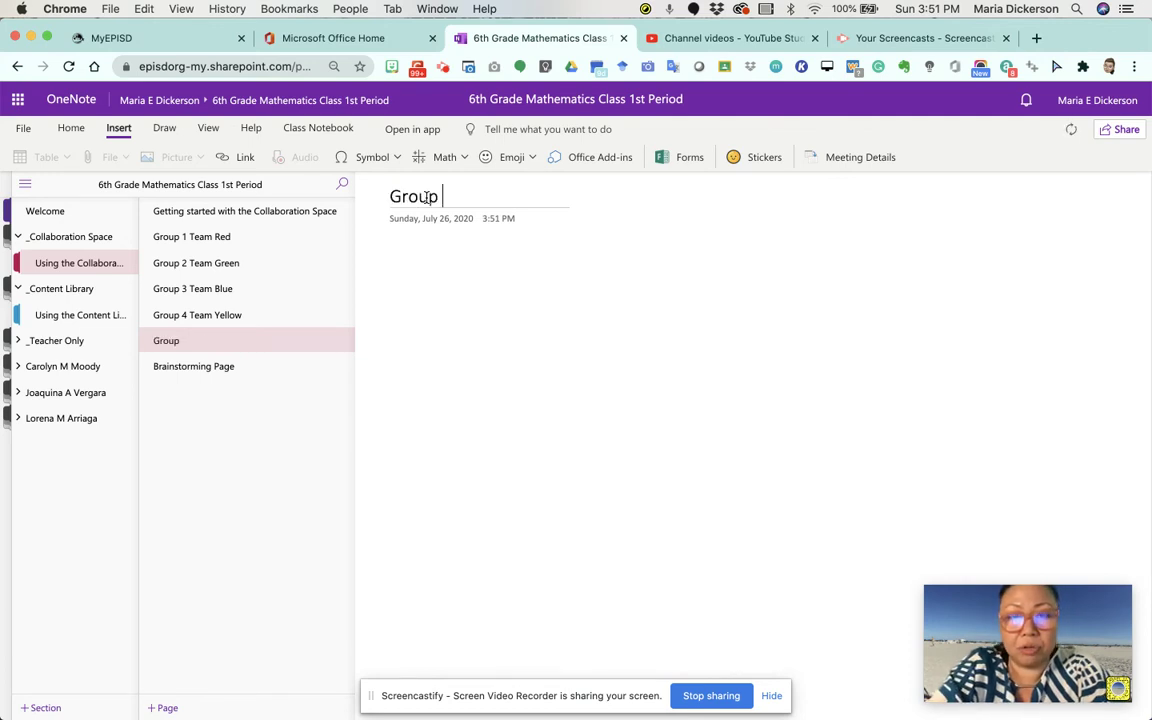
{"action": "type", "text": "5 Tea Or"}
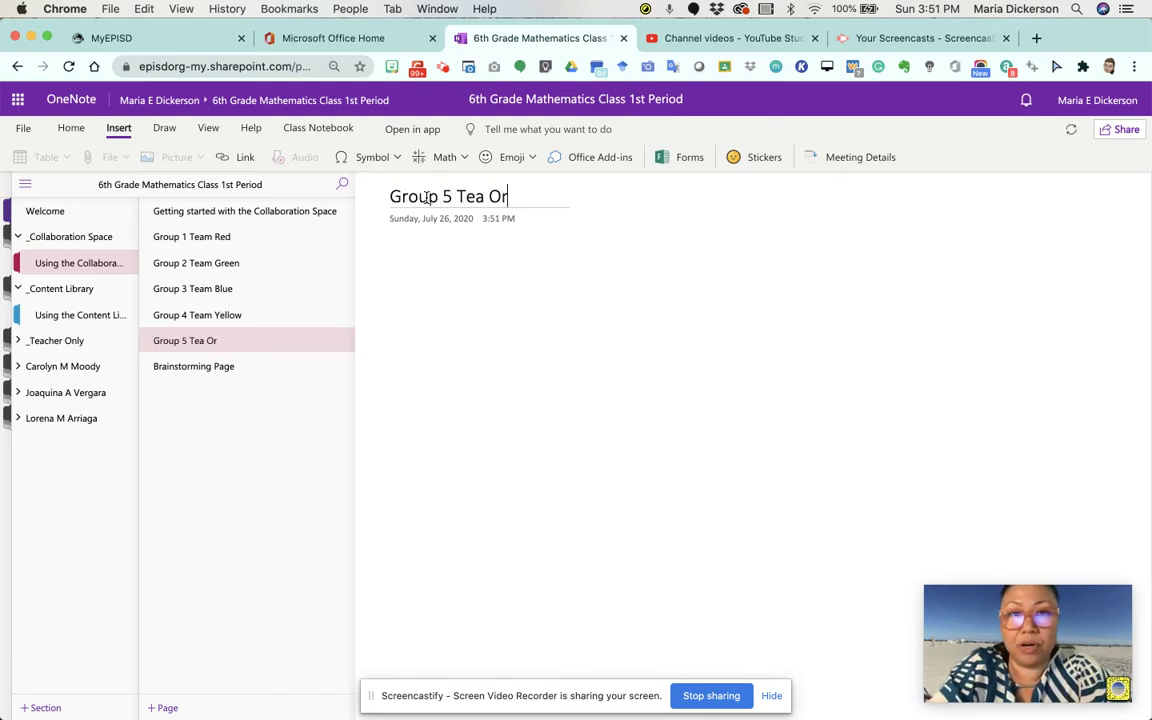
{"action": "key", "text": "BackSpace"}
{"action": "key", "text": "BackSpace"}
{"action": "key", "text": "BackSpace"}
{"action": "type", "text": ",m"}
{"action": "key", "text": "BackSpace"}
{"action": "key", "text": "BackSpace"}
{"action": "key", "text": "BackSpace"}
{"action": "type", "text": "m Orange"}
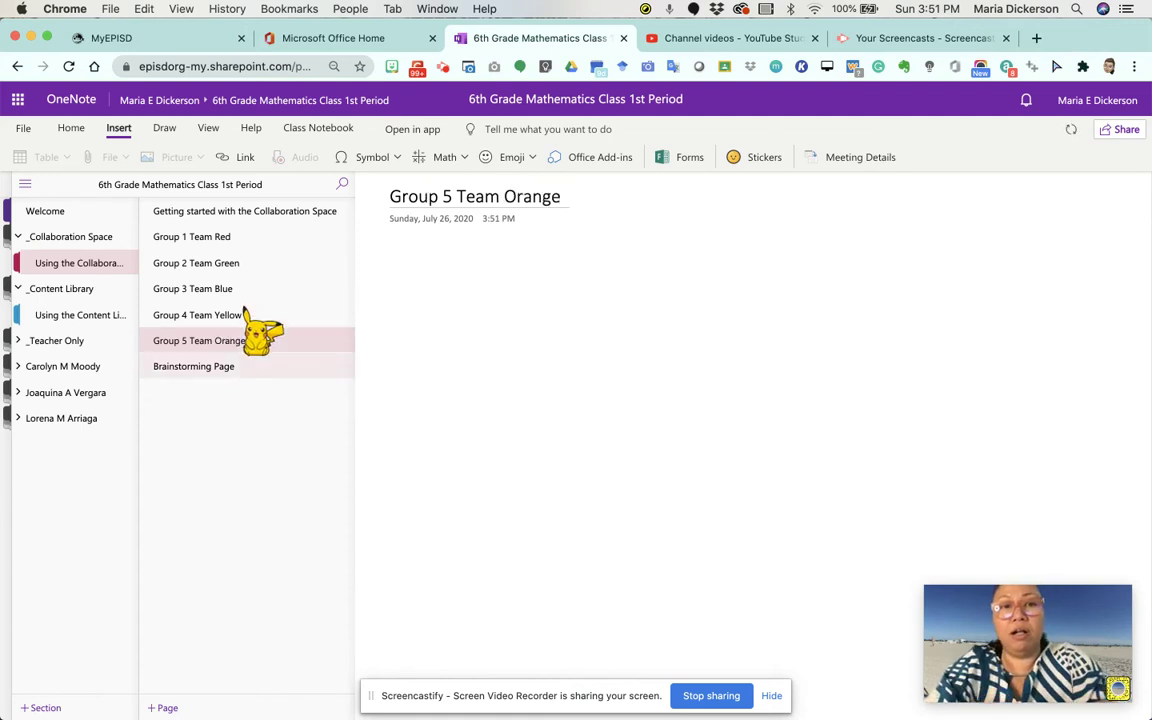
Review the Brainstorming Page and each of the group pages from Group 1 Team Red to Group 5 Team Orange
{"action": "left_click", "coordinate": [220, 368]}
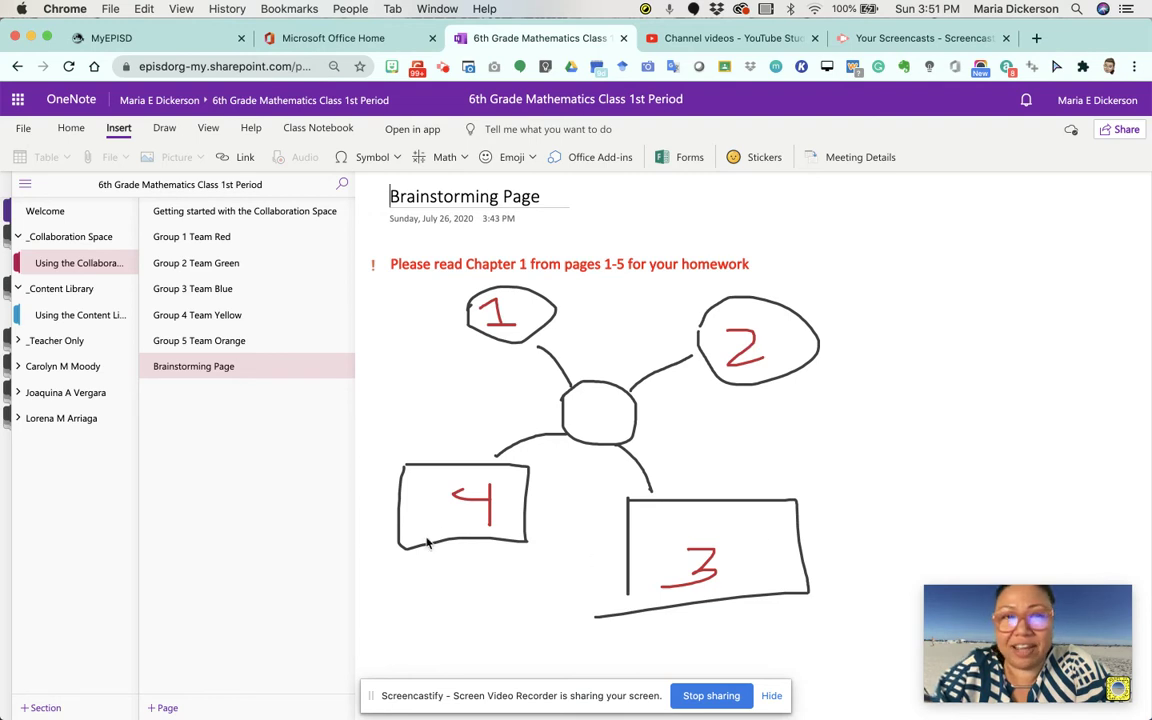
{"action": "left_click", "coordinate": [195, 240]}
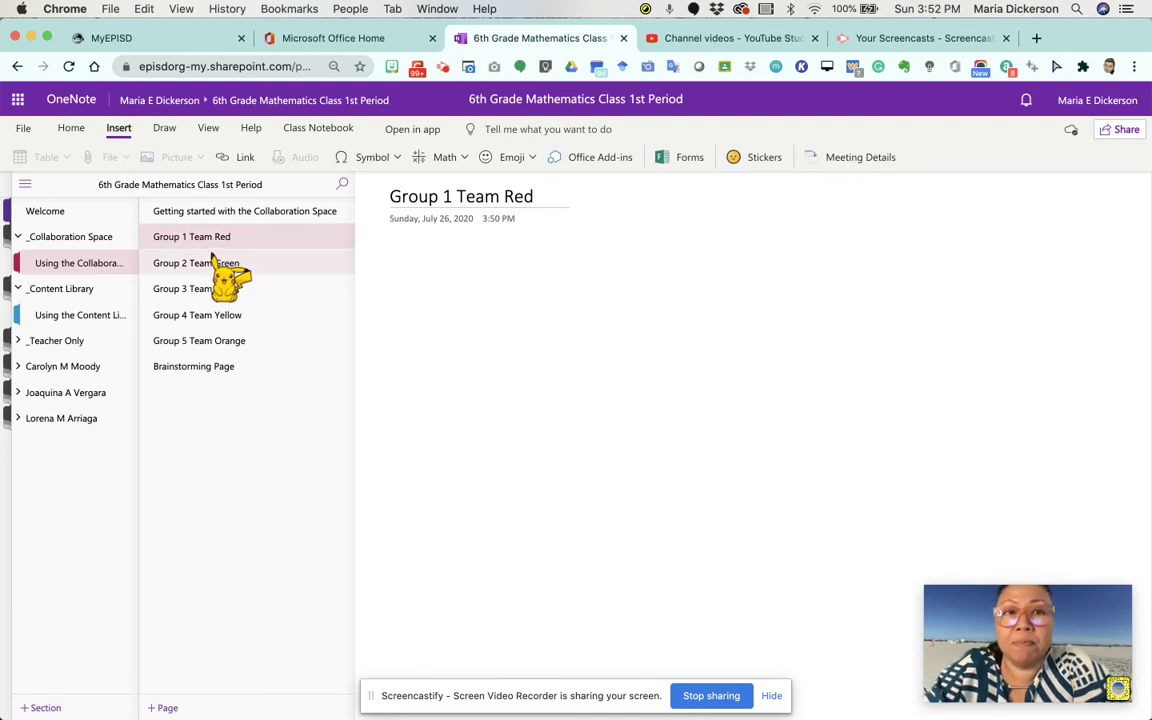
{"action": "left_click", "coordinate": [210, 260]}
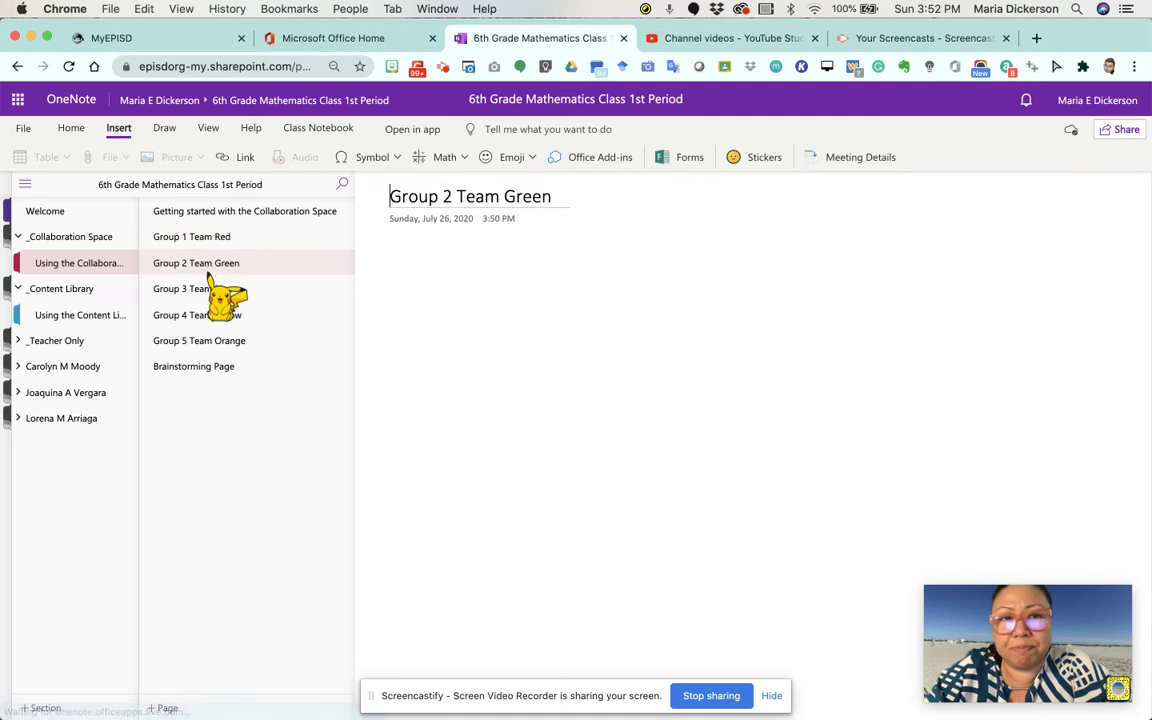
{"action": "left_click", "coordinate": [212, 288]}
{"action": "left_click", "coordinate": [211, 314]}
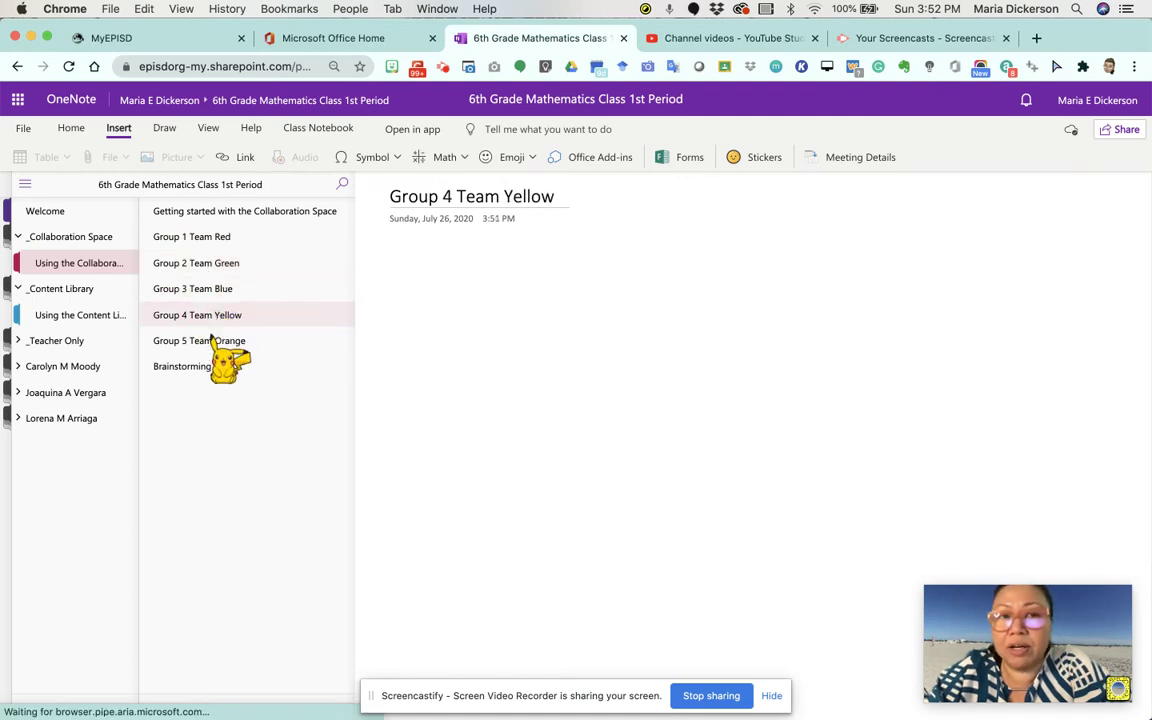
{"action": "left_click", "coordinate": [211, 340]}
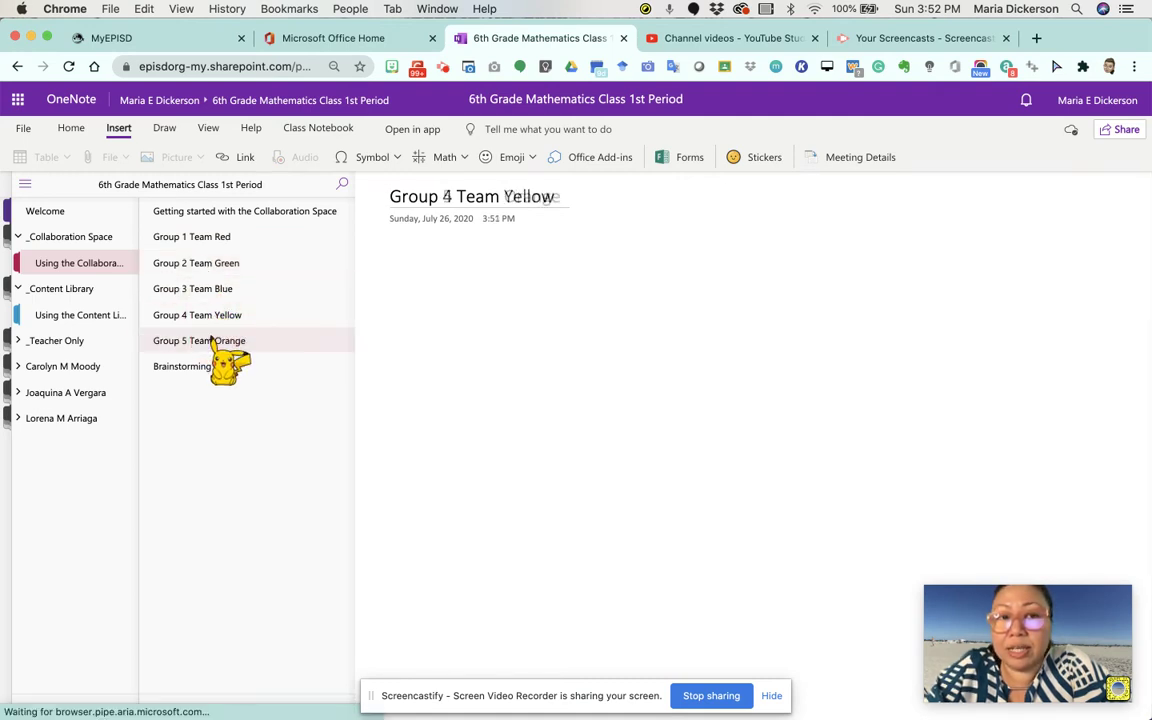
Look through the five group pages once more, from Group 1 Team Red to Group 5 Team Orange
{"action": "left_click", "coordinate": [212, 238]}
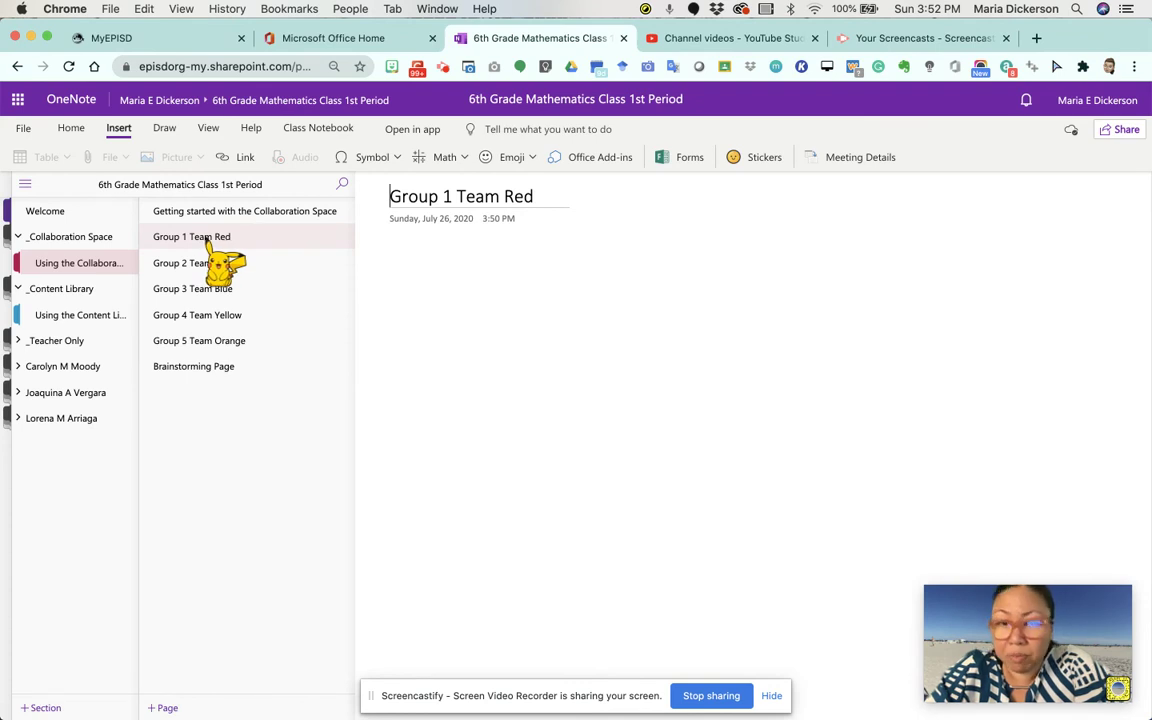
{"action": "left_click", "coordinate": [210, 262]}
{"action": "left_click", "coordinate": [214, 290]}
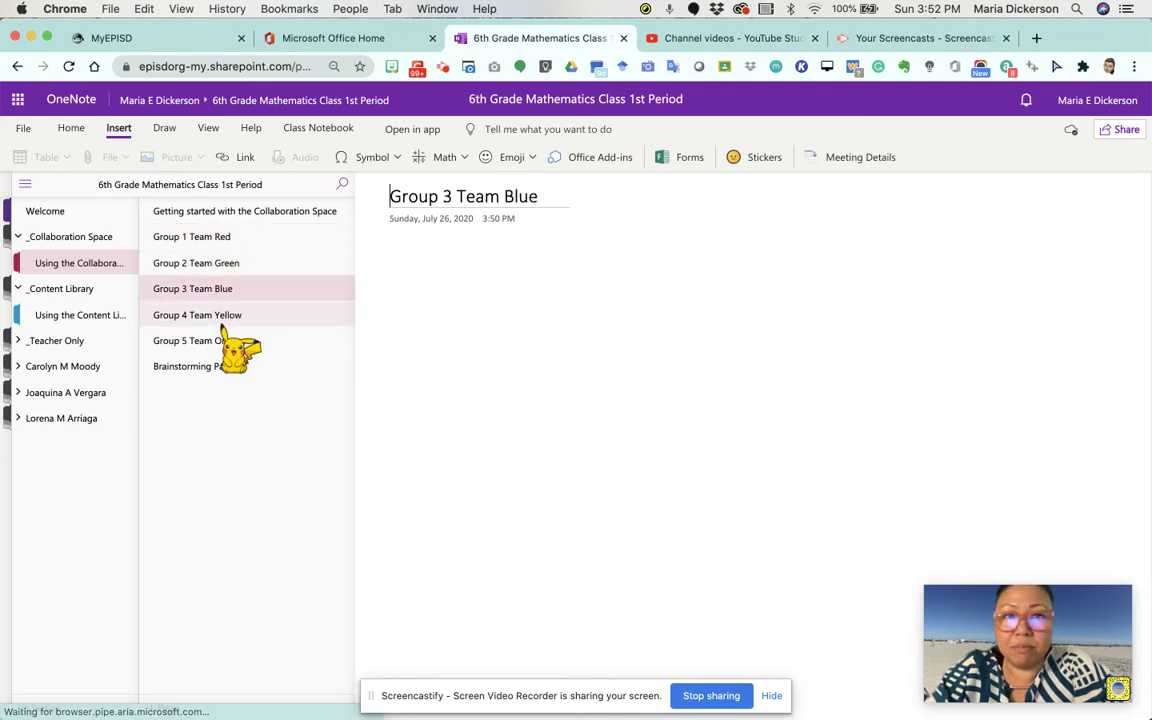
{"action": "left_click", "coordinate": [222, 316]}
{"action": "left_click", "coordinate": [228, 340]}
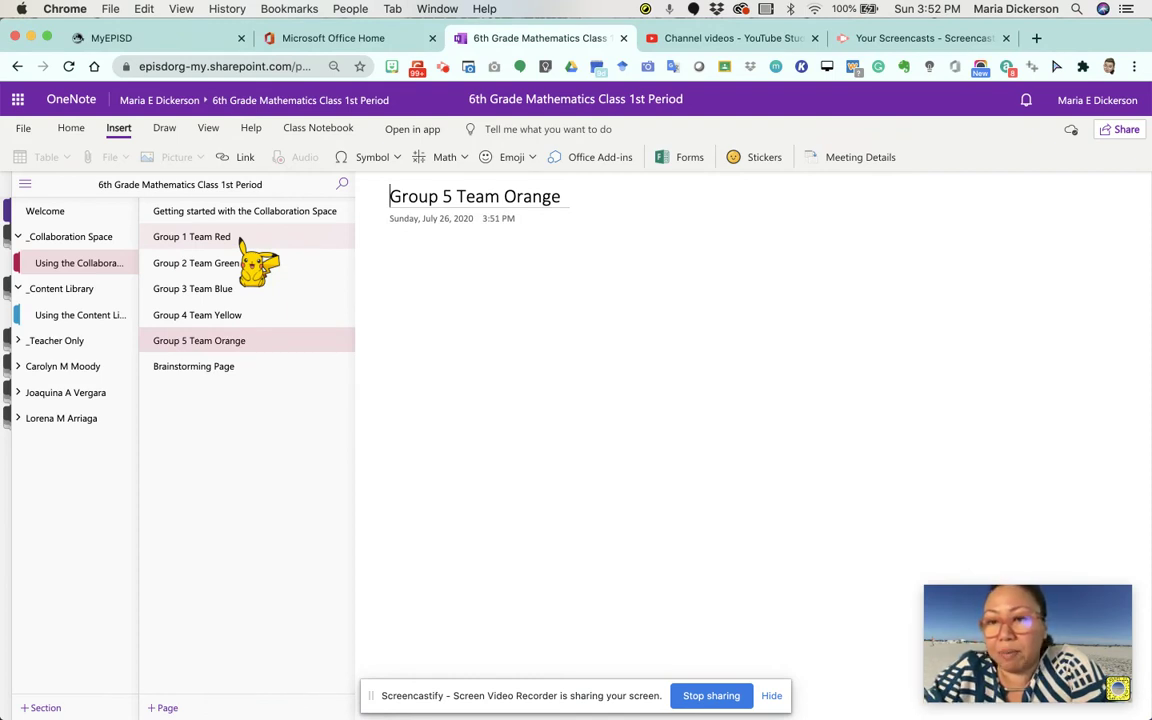
Add a new section named "Day 2 Collaboration Space" to the Collaboration Space group
{"action": "left_click", "coordinate": [68, 236]}
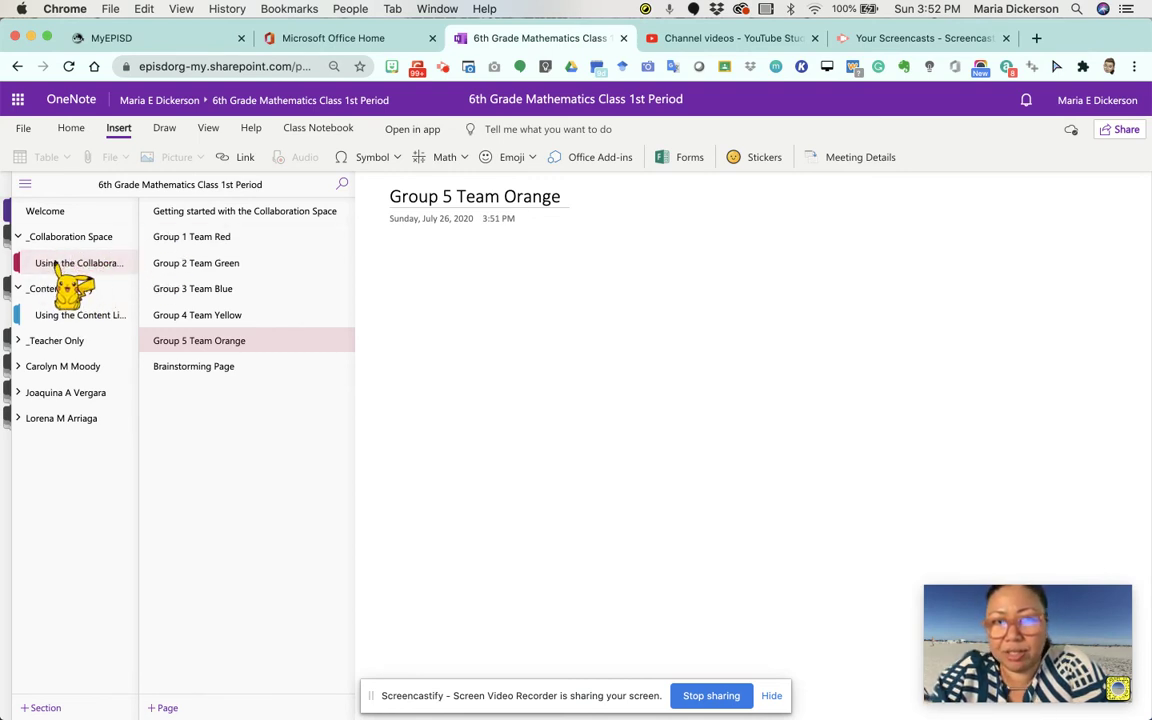
{"action": "left_click", "coordinate": [44, 264]}
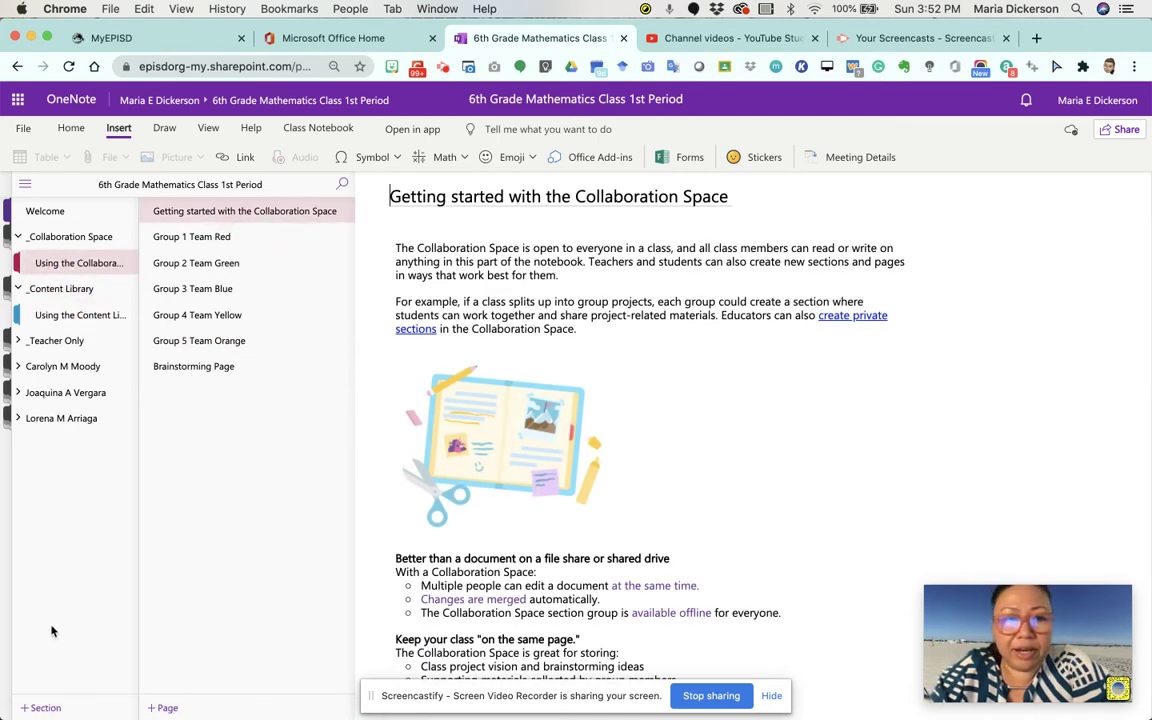
{"action": "left_click", "coordinate": [38, 707]}
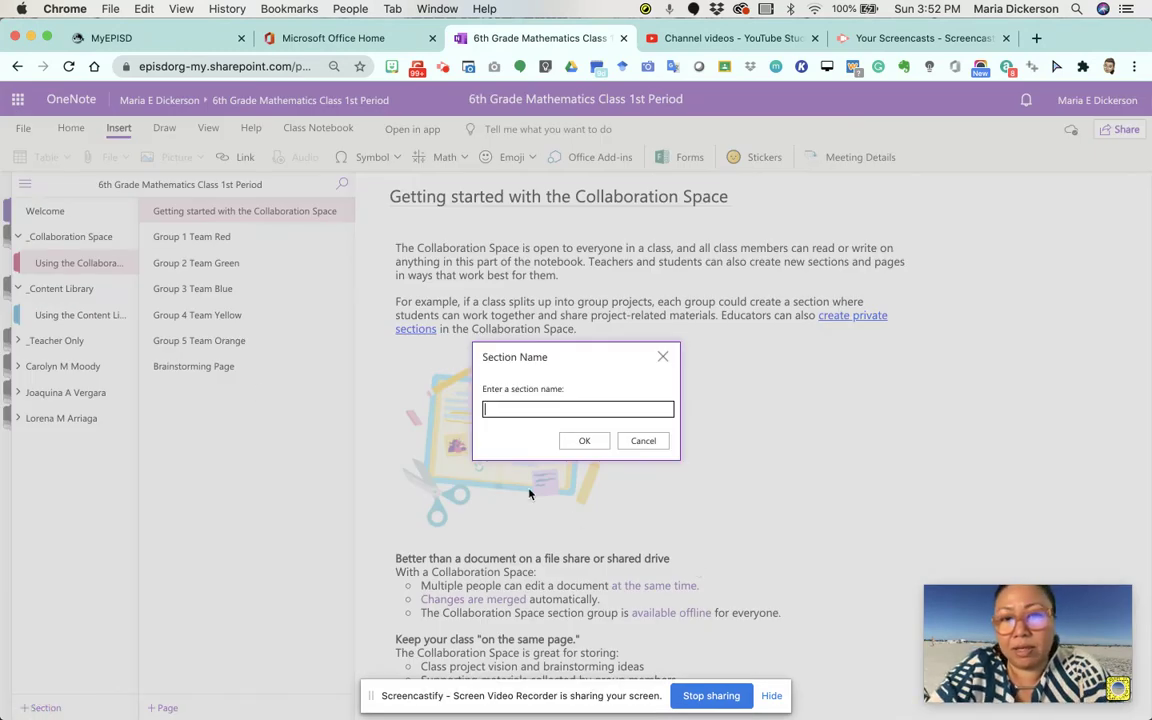
{"action": "type", "text": "Day 2 Coll"}
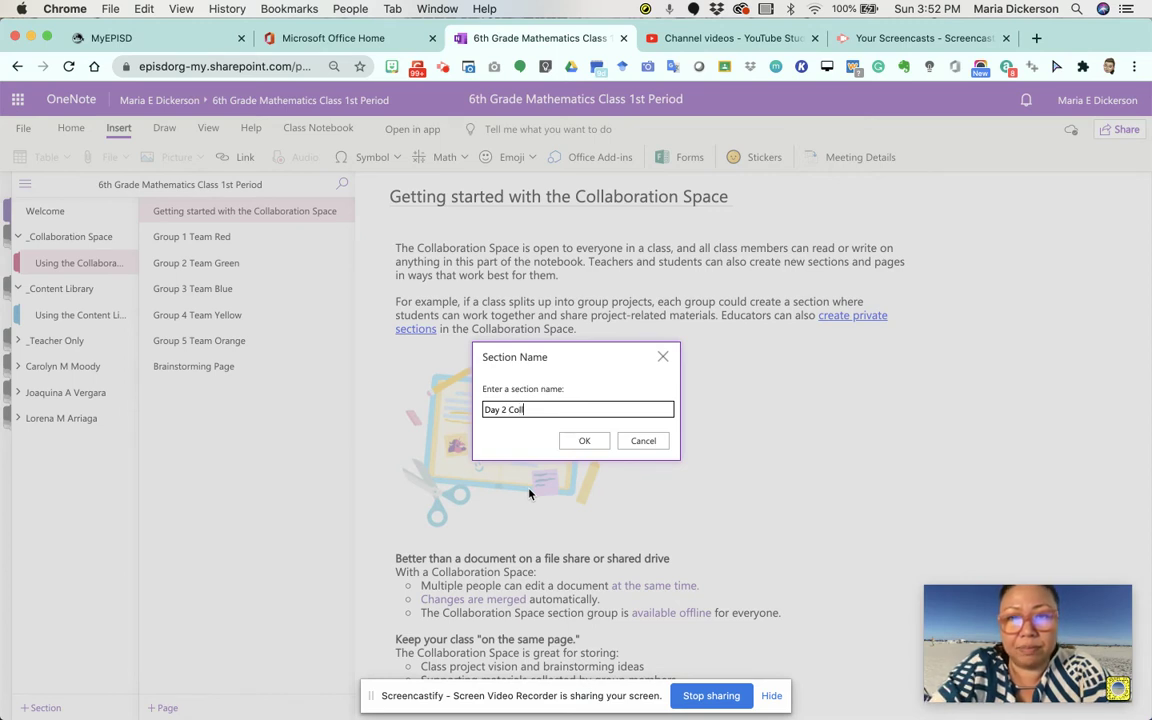
{"action": "type", "text": "aboratio"}
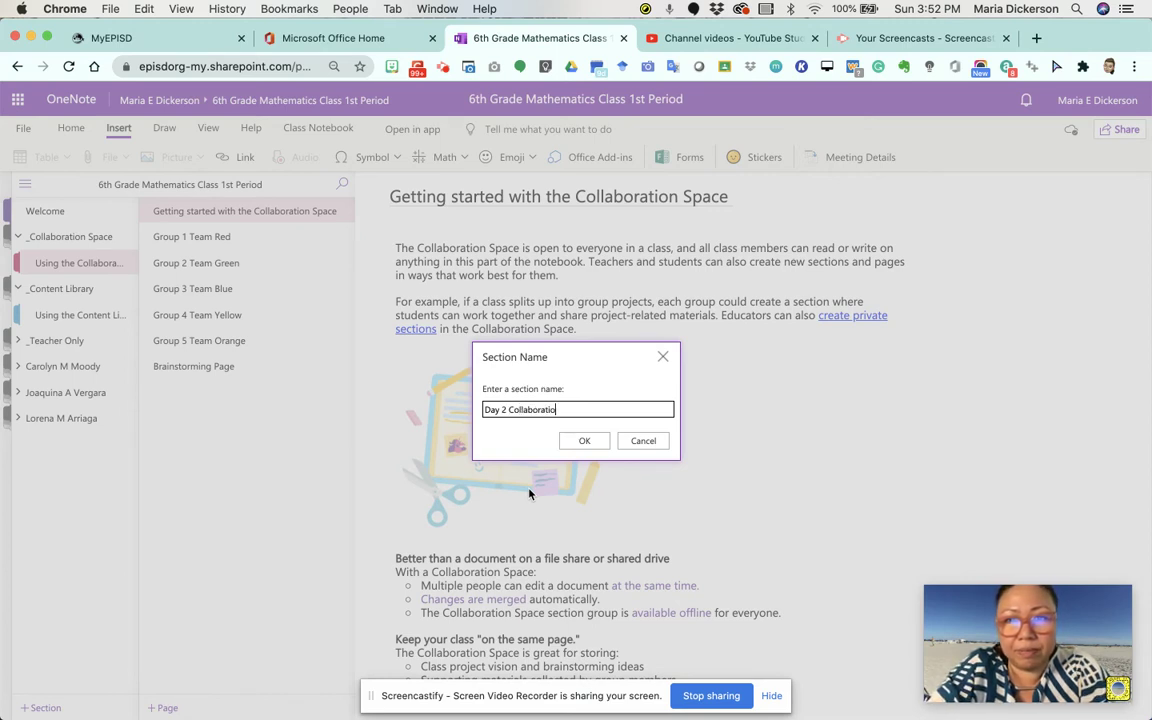
{"action": "type", "text": "n Space"}
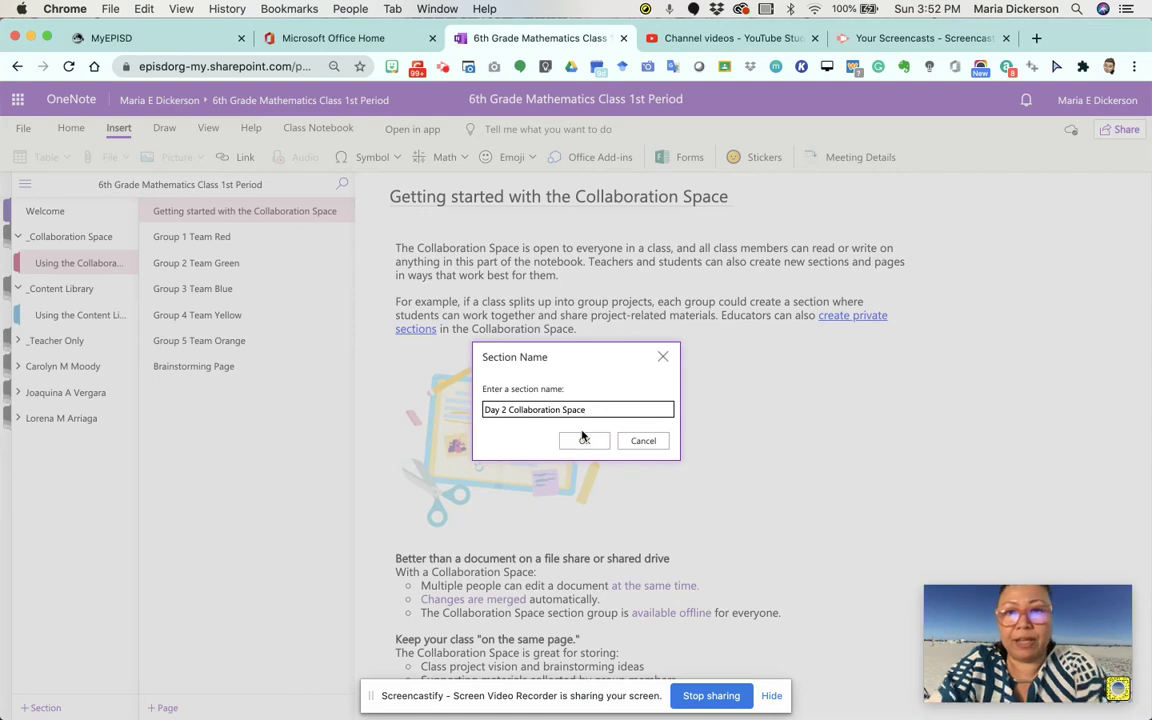
{"action": "left_click", "coordinate": [584, 440]}
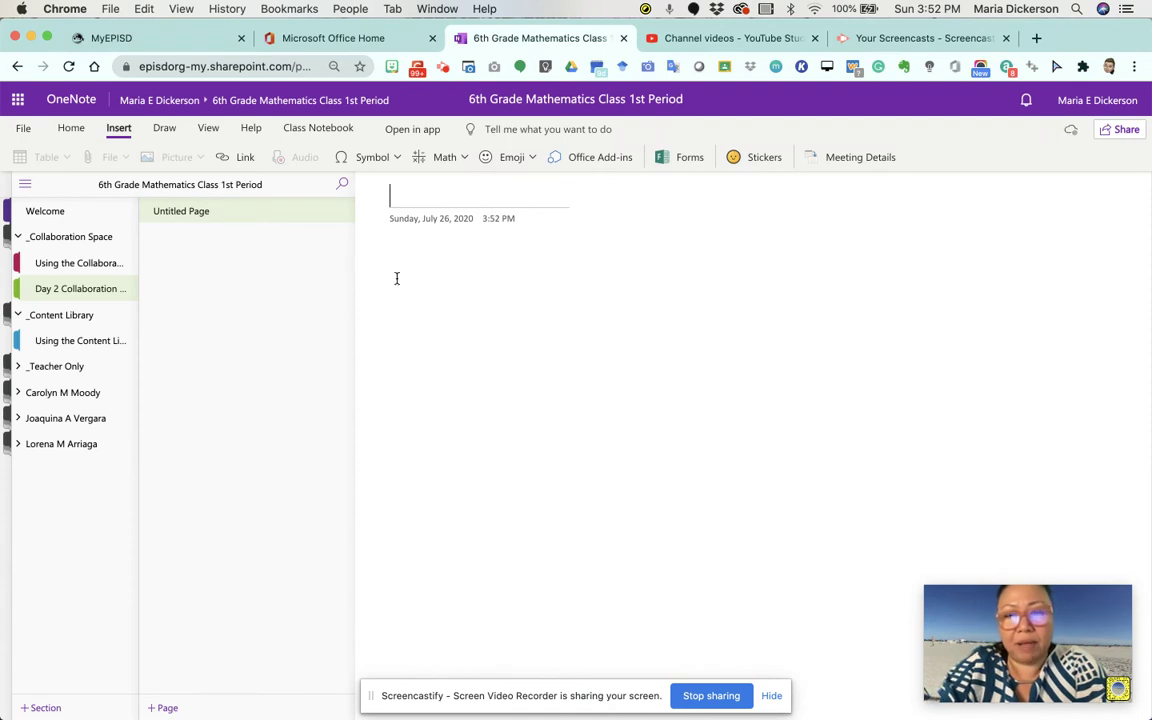
Title the new section's first page "Group 1 Team Red" and add pages titled "Group 2 Team Green" and "Group 3 Team Blue"
{"action": "type", "text": "Group 1 Team Red"}
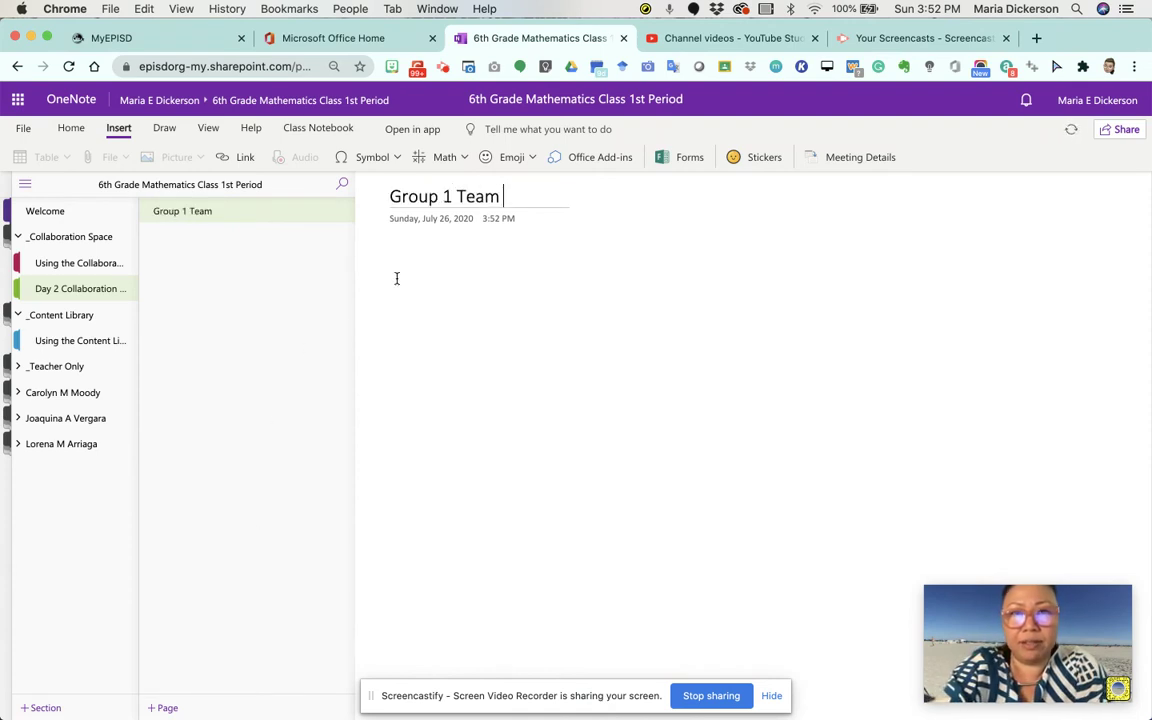
{"action": "left_click", "coordinate": [162, 704]}
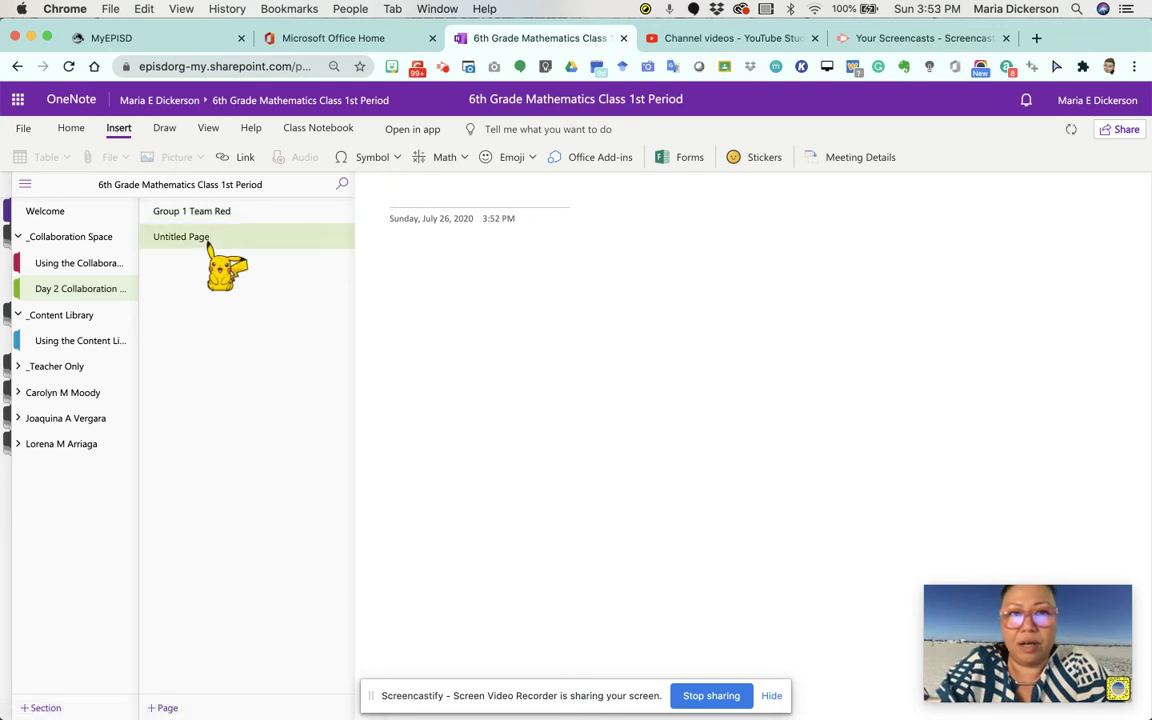
{"action": "type", "text": "Group 2 Team Green"}
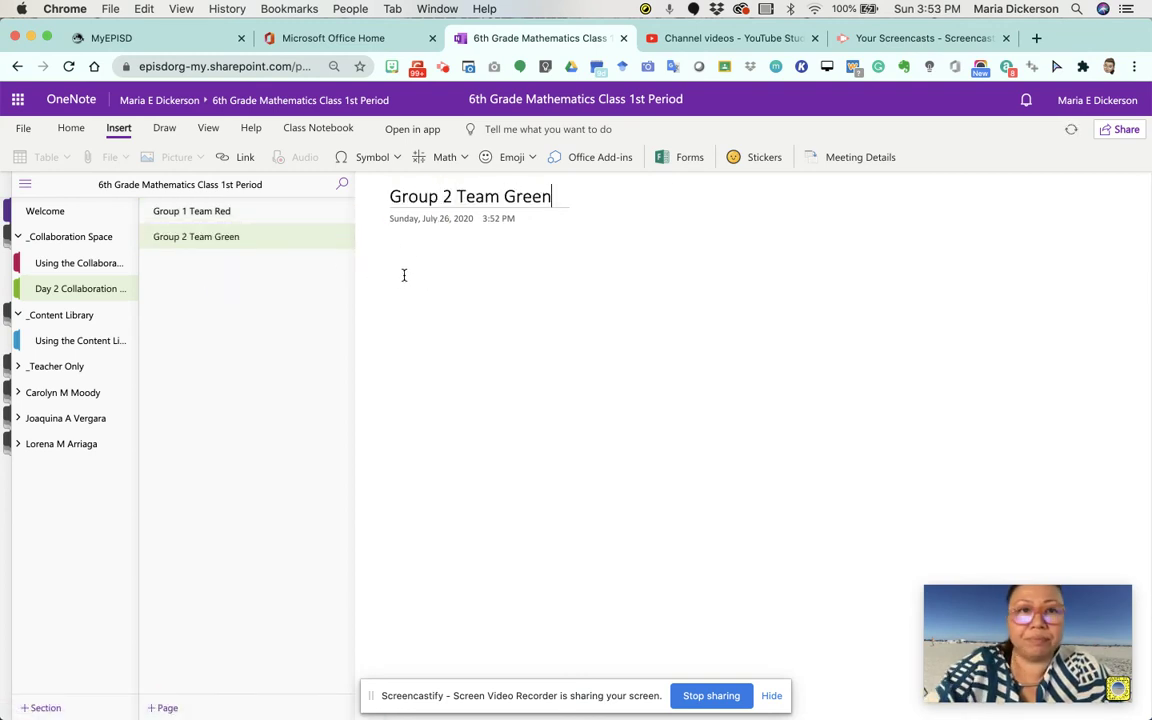
{"action": "left_click", "coordinate": [162, 707]}
{"action": "type", "text": "Group 3 Team Blue"}
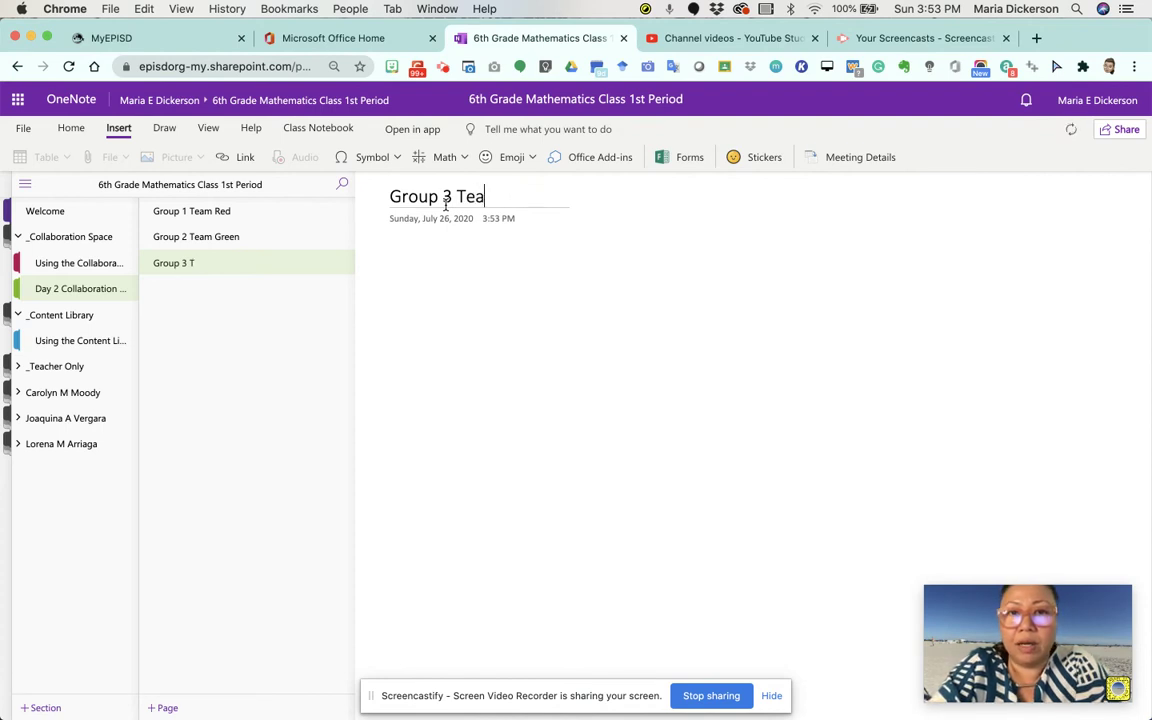
Add two more pages to the Day 2 section, titled "Group 4 Team Yellow" and "Group 5 Team Orange"
{"action": "left_click", "coordinate": [162, 707]}
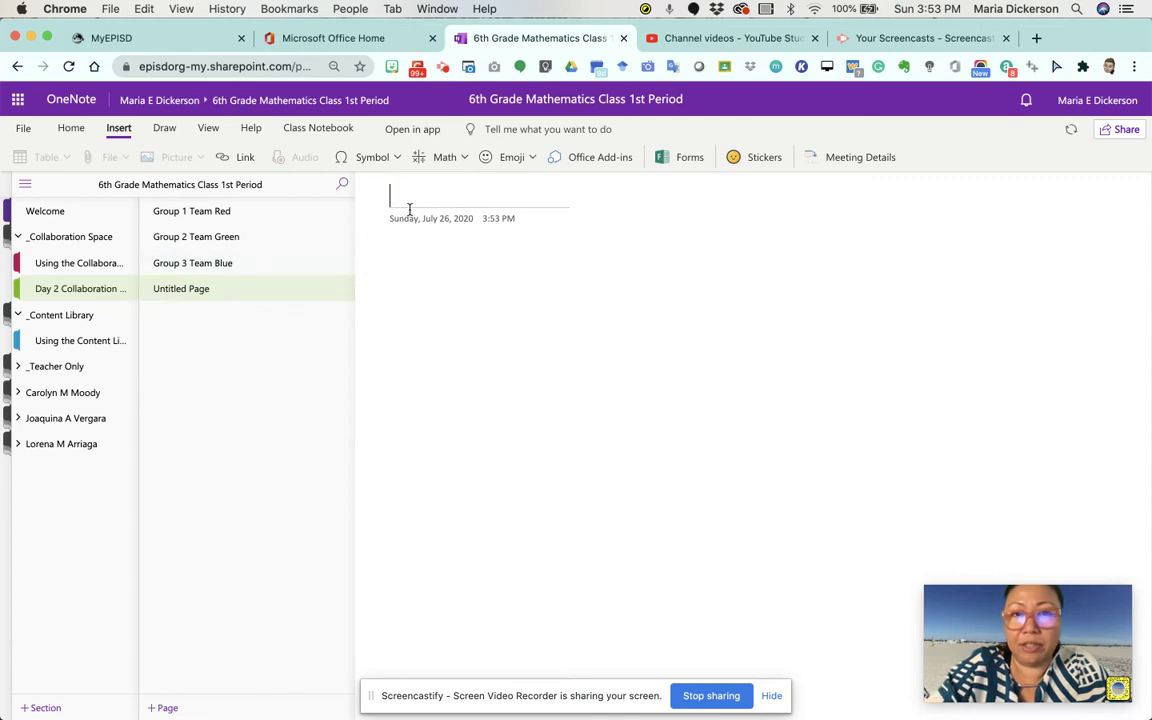
{"action": "type", "text": "Group 4 Team Yellow"}
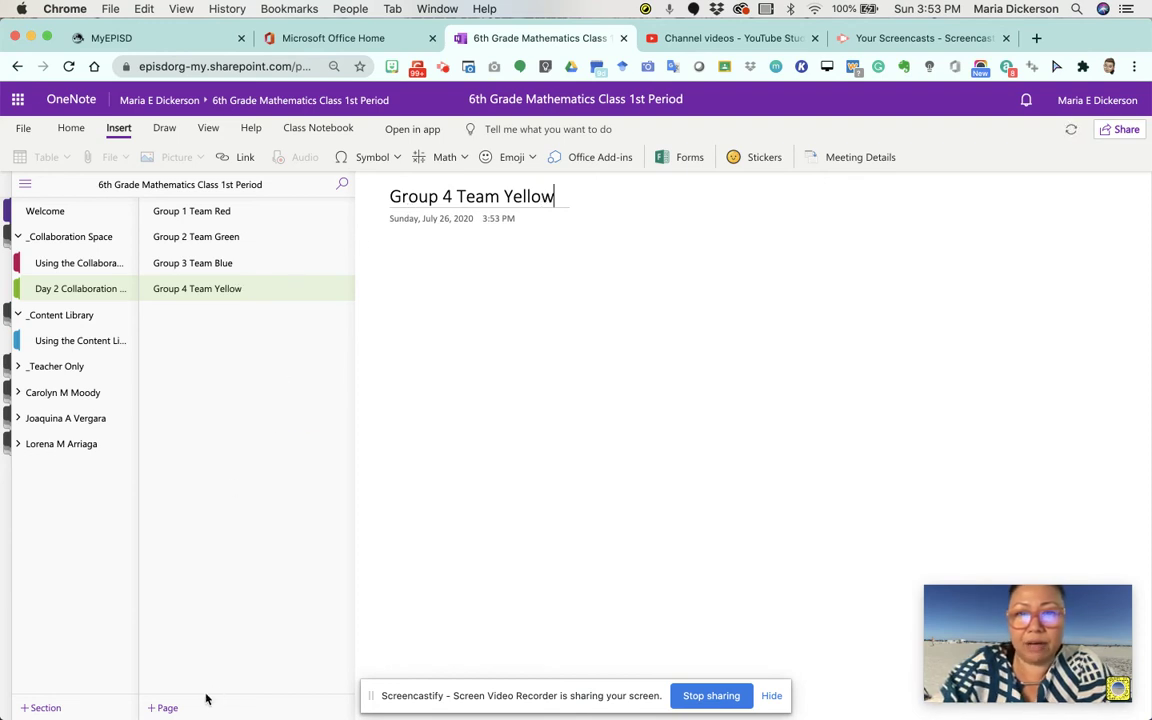
{"action": "left_click", "coordinate": [165, 704]}
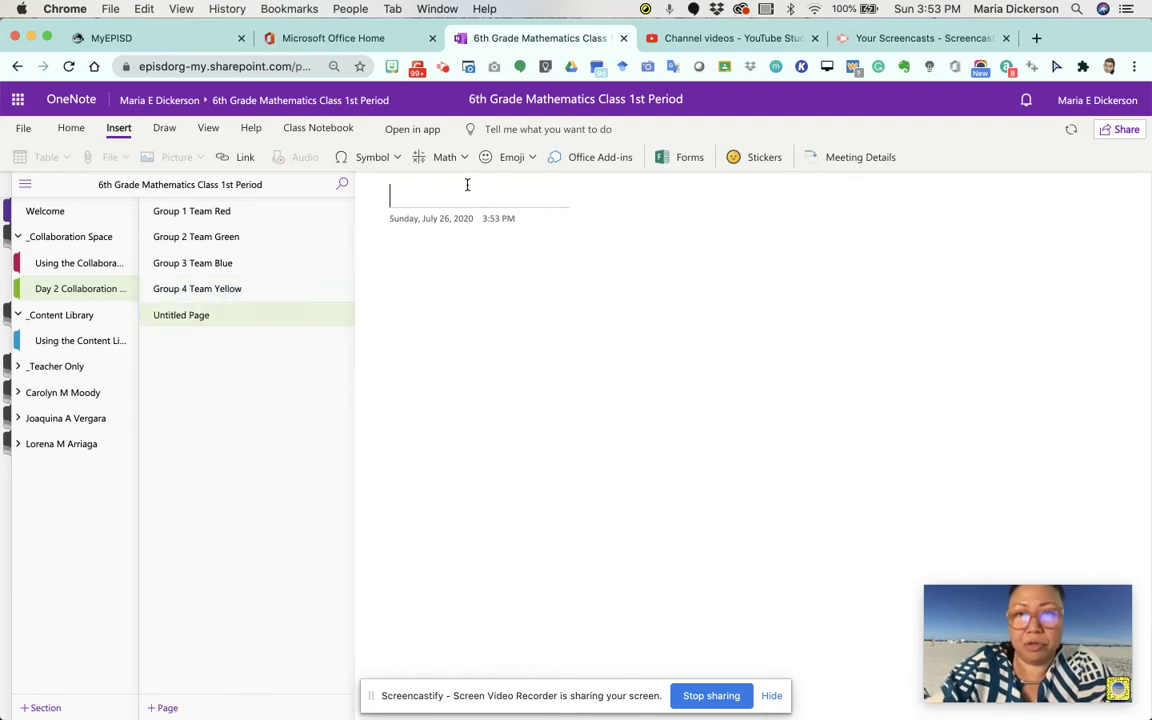
{"action": "type", "text": "Group 5 Team Orange"}
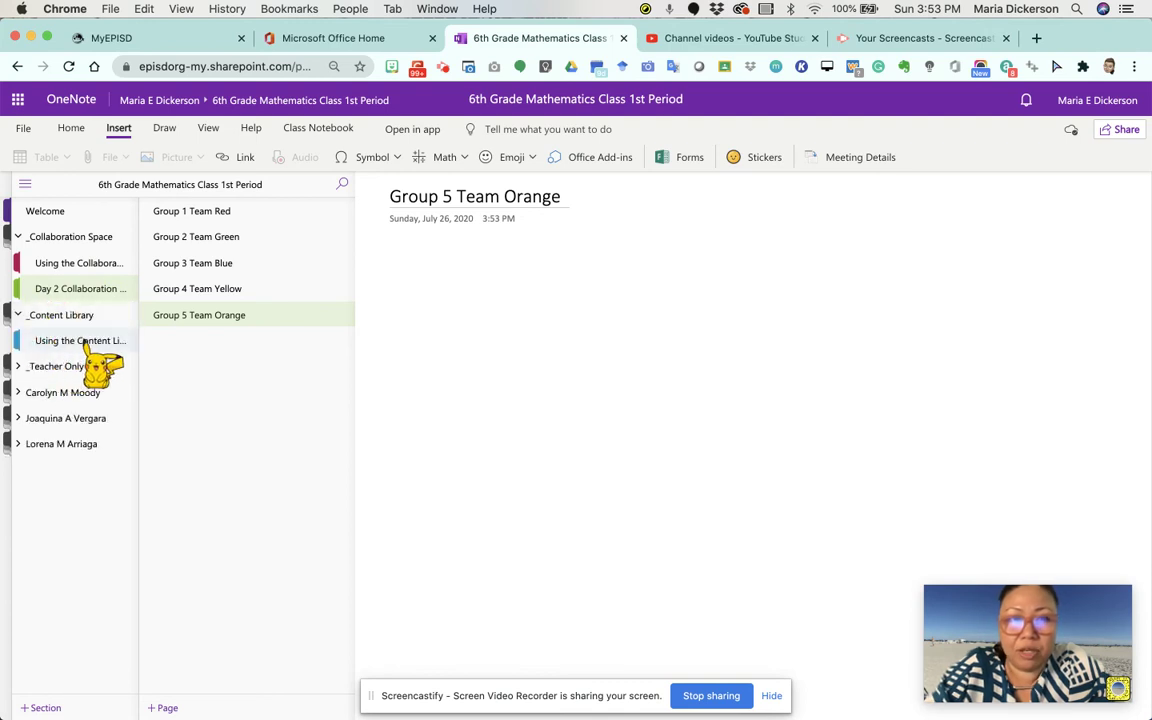
Create a section named "Library Resources" and try to move it into the Content Library group
{"action": "left_click", "coordinate": [42, 707]}
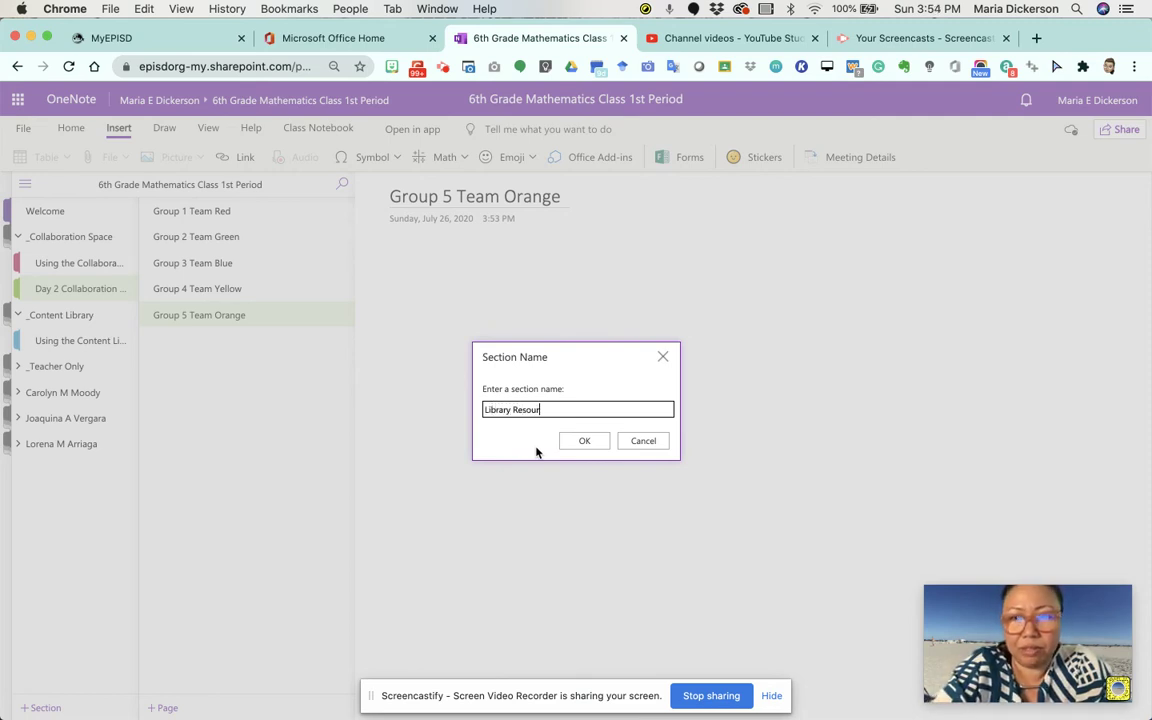
{"action": "left_click", "coordinate": [584, 441]}
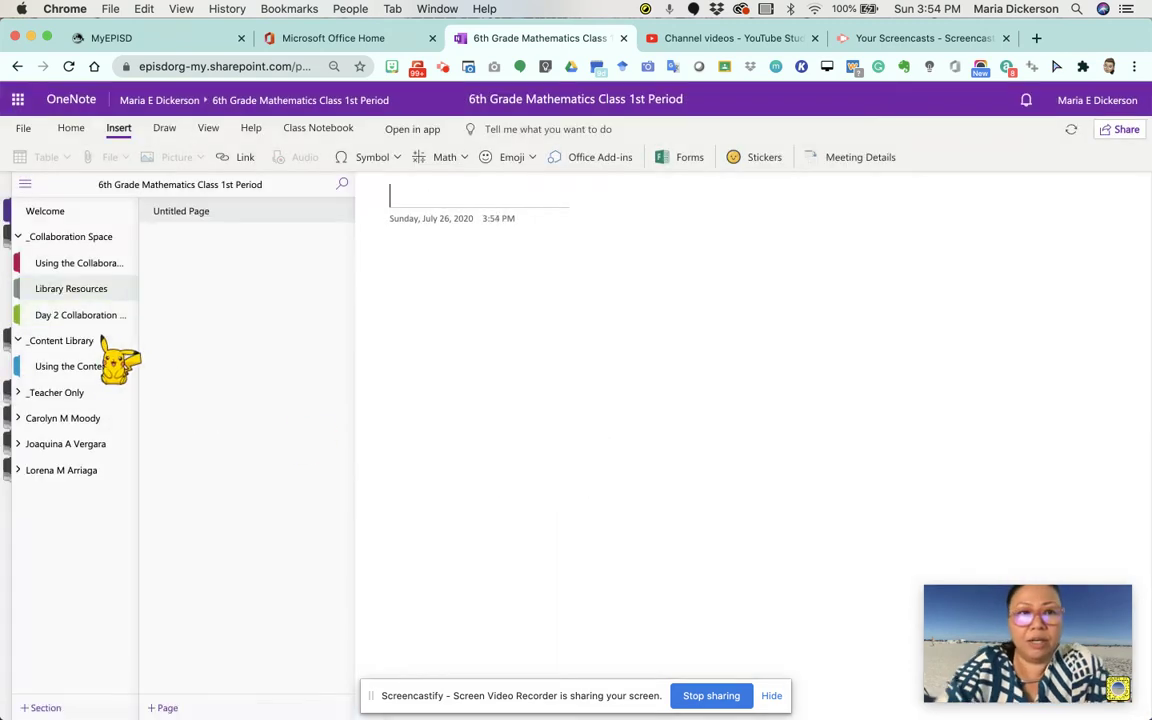
{"action": "left_click_drag", "start_coordinate": [22, 290], "coordinate": [44, 358]}
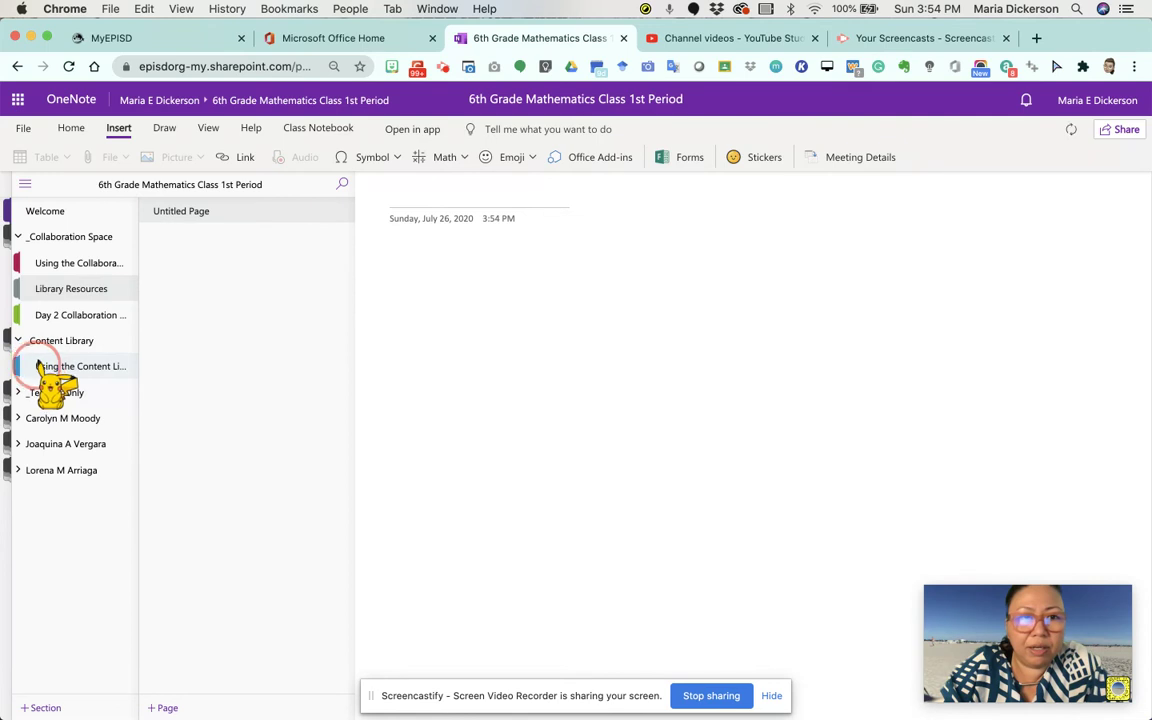
Permanently delete the misplaced Library Resources section from the Collaboration Space group
{"action": "right_click", "coordinate": [47, 292]}
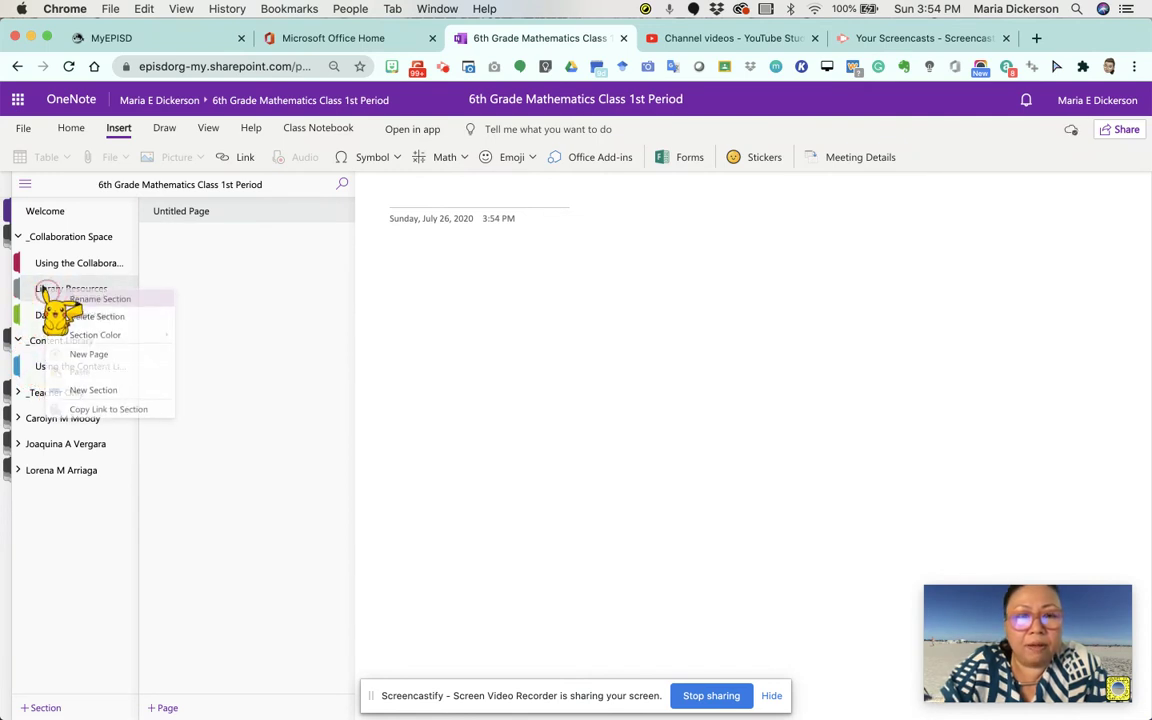
{"action": "left_click", "coordinate": [118, 317]}
{"action": "left_click", "coordinate": [612, 439]}
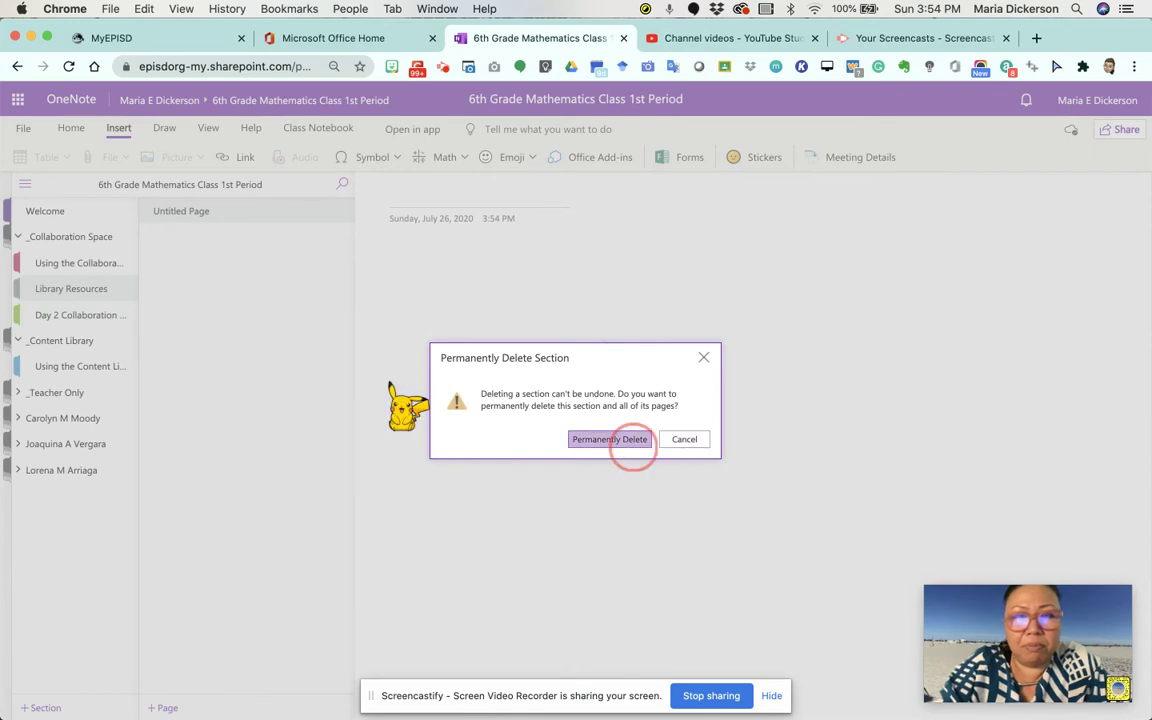
Expand the Content Library group and open its existing section at the Getting Started with the Content Library page
{"action": "left_click", "coordinate": [66, 315]}
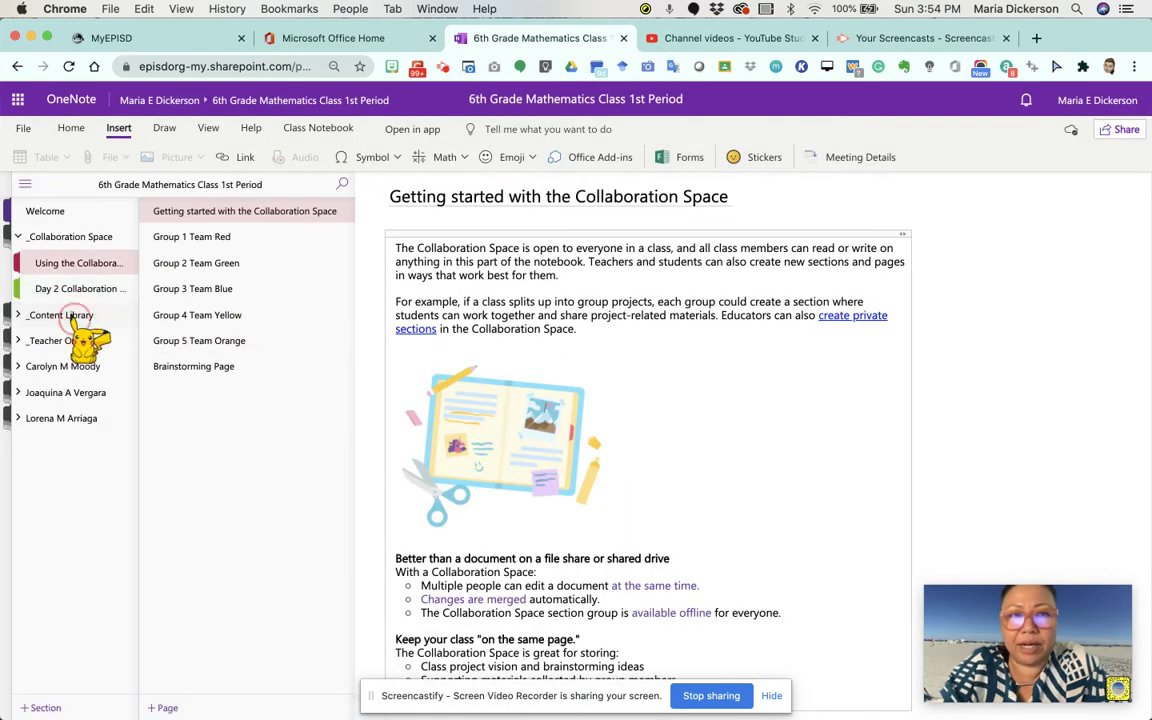
{"action": "left_click", "coordinate": [62, 315]}
{"action": "left_click", "coordinate": [66, 340]}
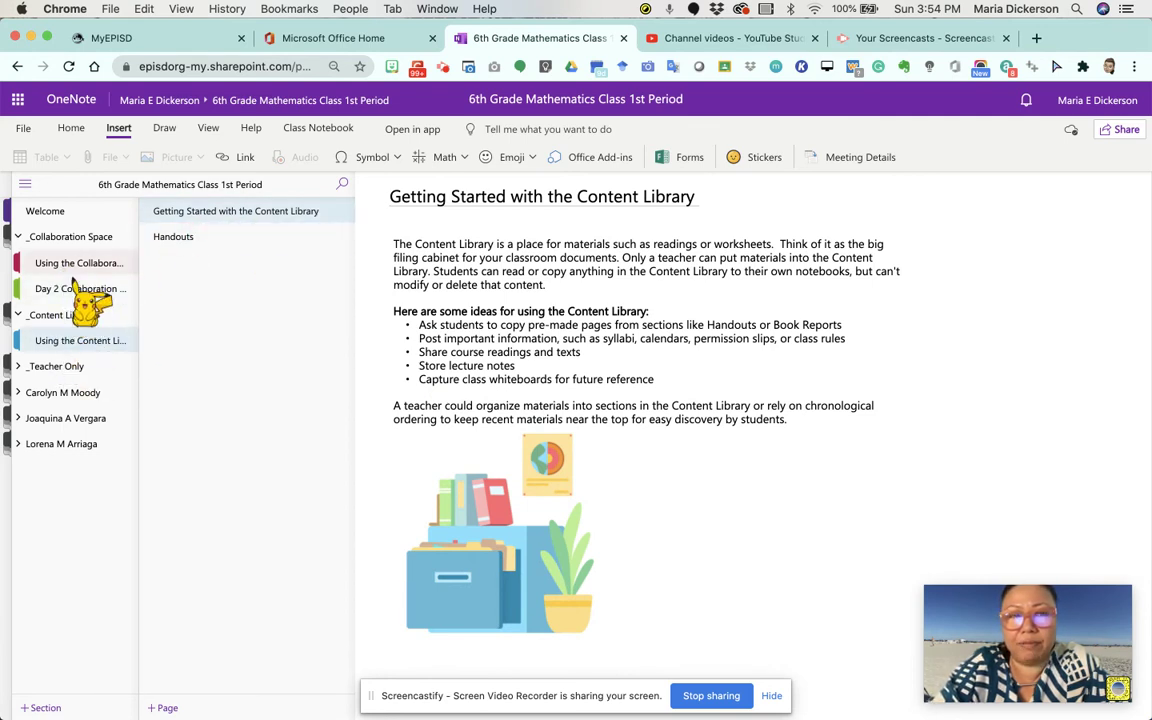
Expand the Teacher Only group, open its section and read the page about getting started with the Teacher-Only section group
{"action": "left_click", "coordinate": [55, 366]}
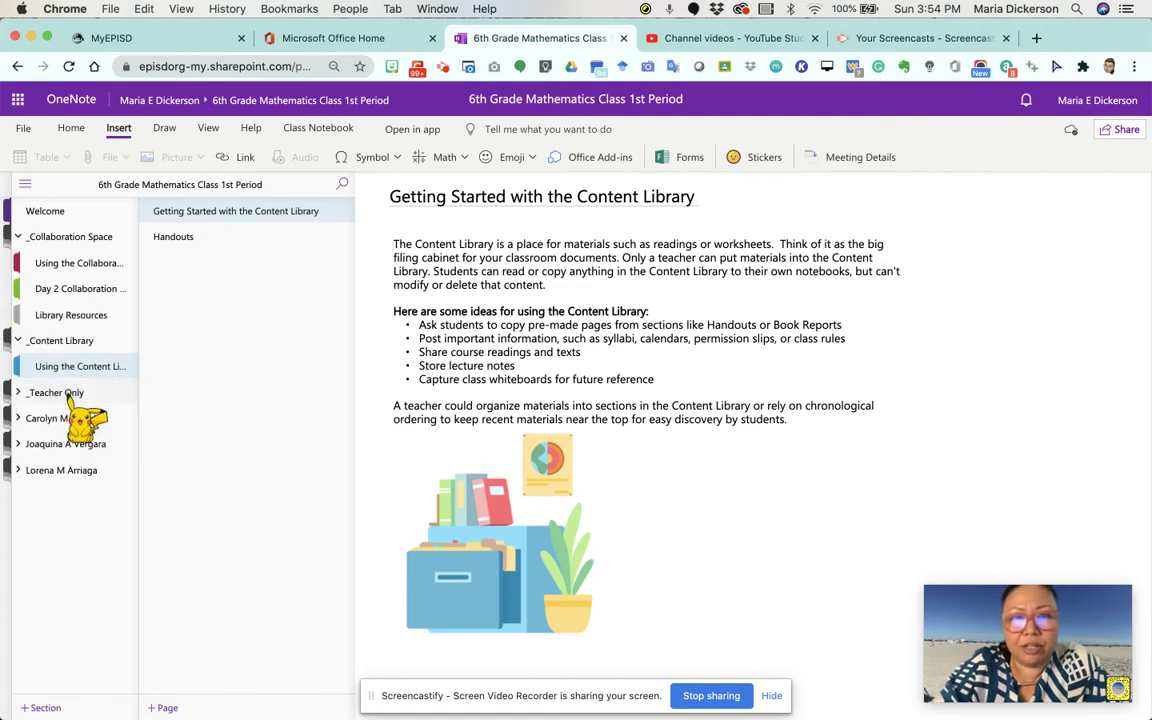
{"action": "left_click", "coordinate": [75, 419]}
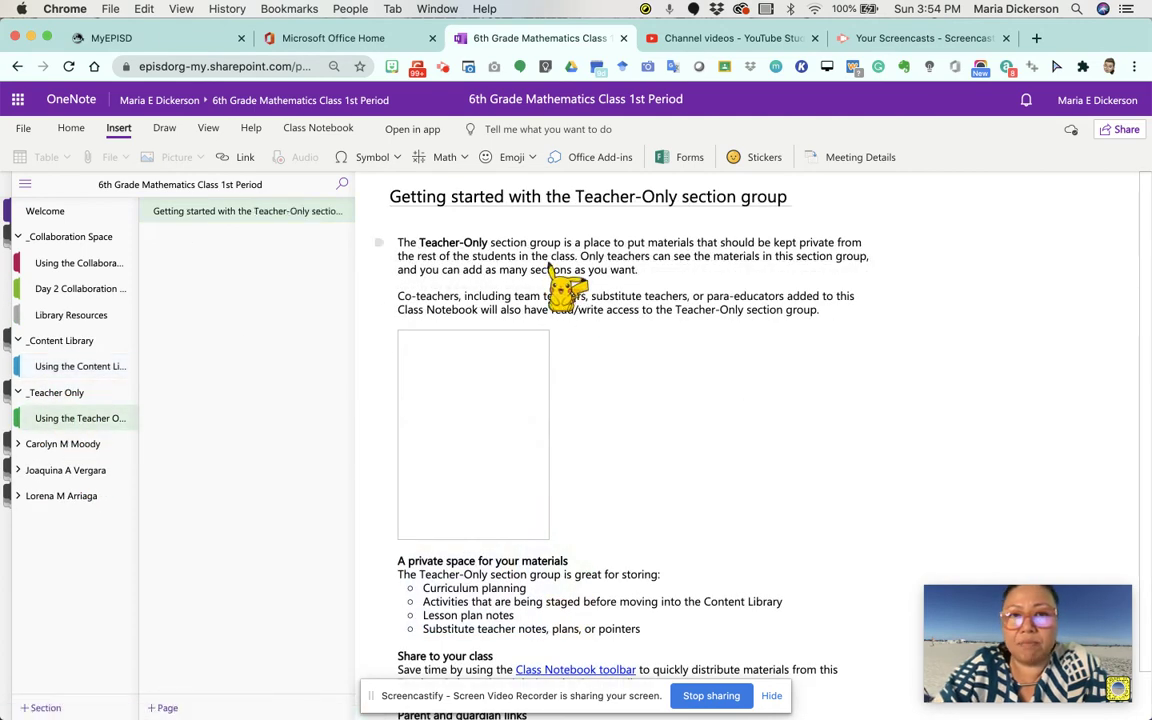
{"action": "scroll", "coordinate": [378, 393], "scroll_direction": "down", "scroll_amount": 2}
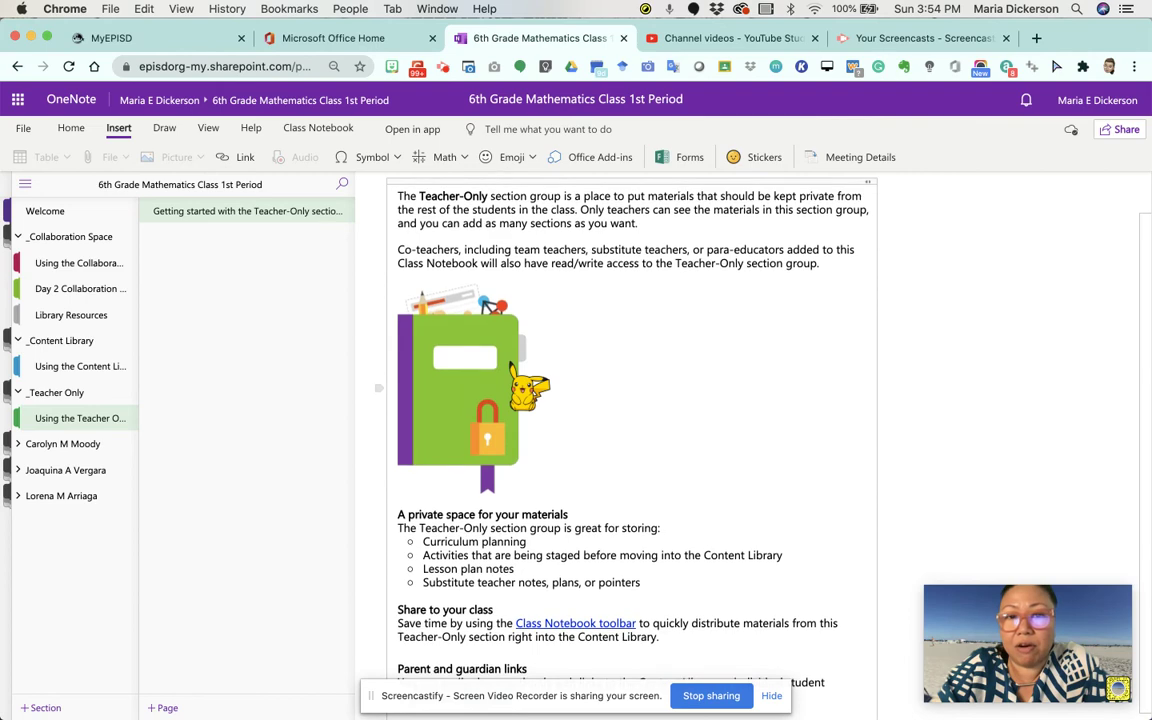
{"action": "scroll", "coordinate": [522, 385], "scroll_direction": "up", "scroll_amount": 1}
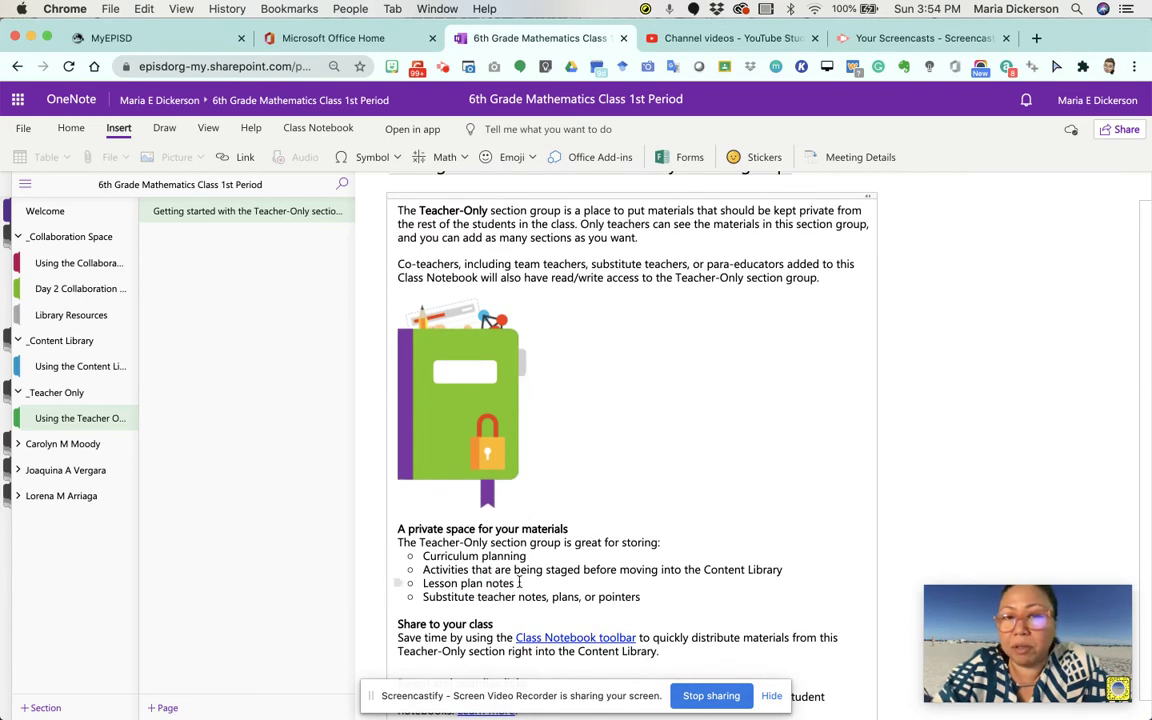
{"action": "scroll", "coordinate": [533, 595], "scroll_direction": "down", "scroll_amount": 1}
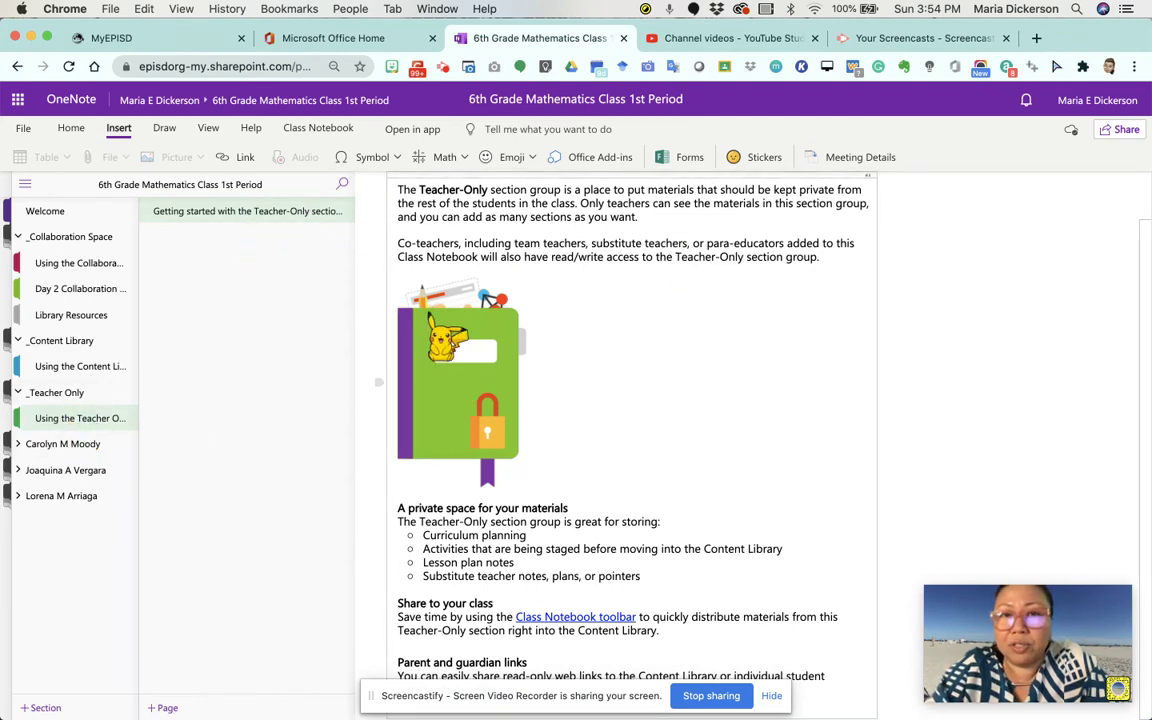
Add pages titled "Lesson Planning Week 1" and "Lesson Planning Week 2" to the Teacher Only section, and return to its getting-started page
{"action": "left_click", "coordinate": [158, 708]}
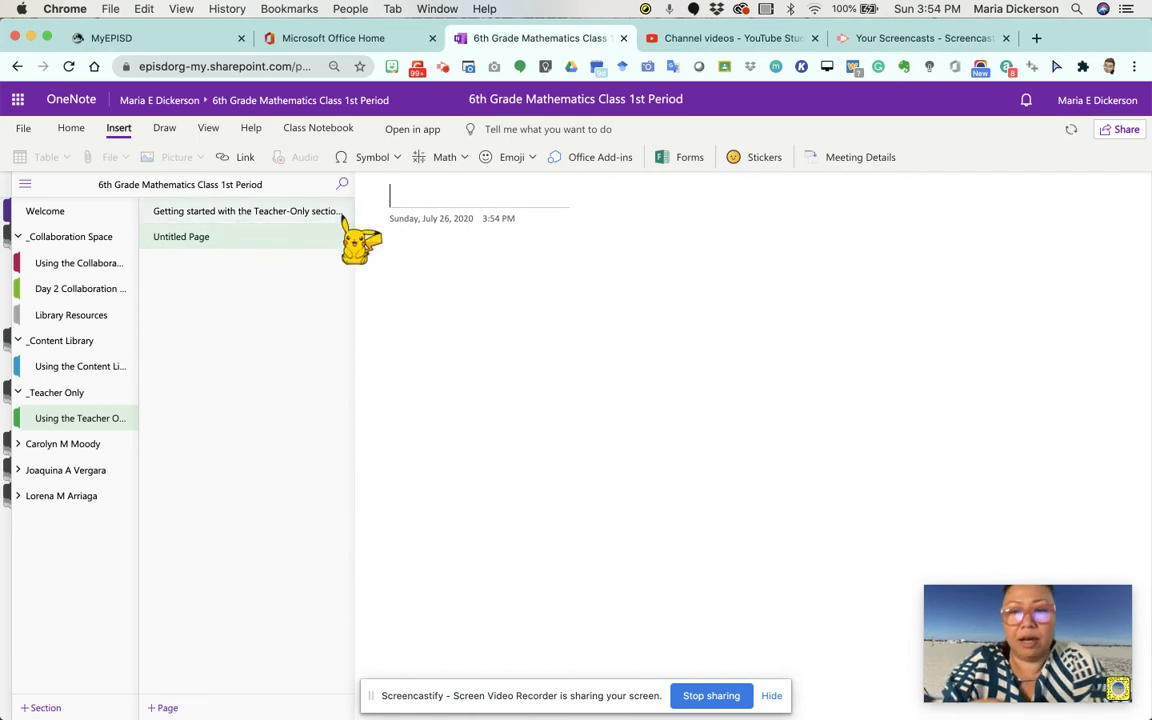
{"action": "type", "text": "Lesson Planning Week 1"}
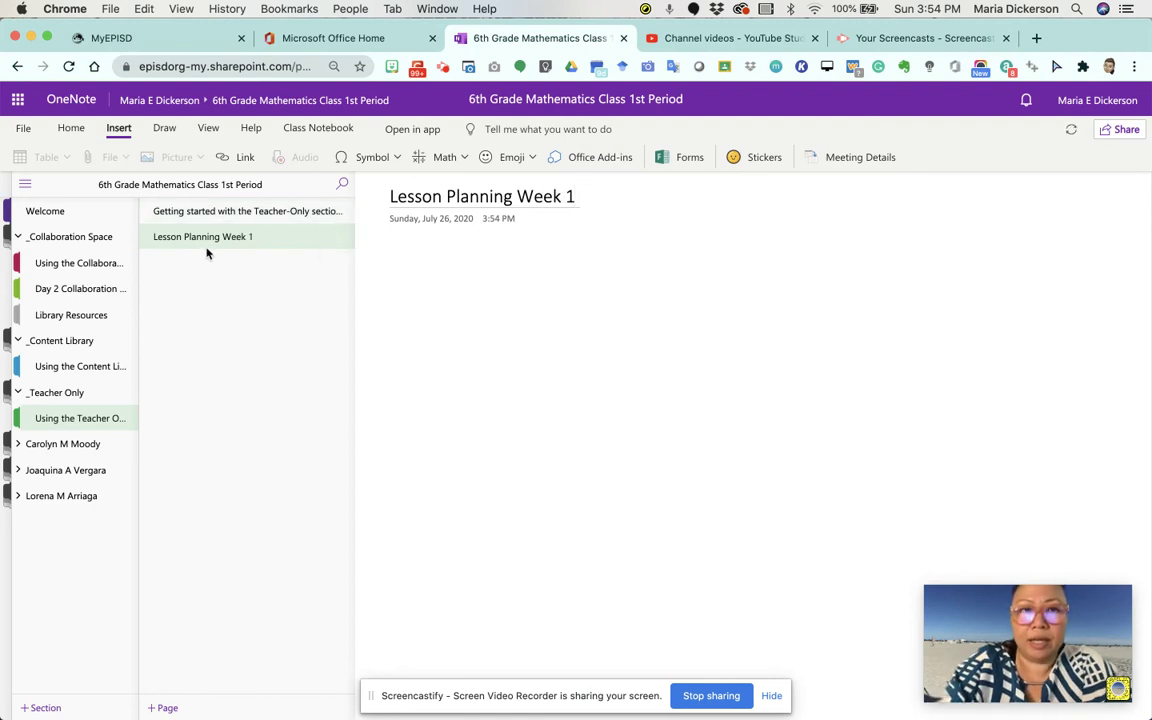
{"action": "left_click", "coordinate": [162, 703]}
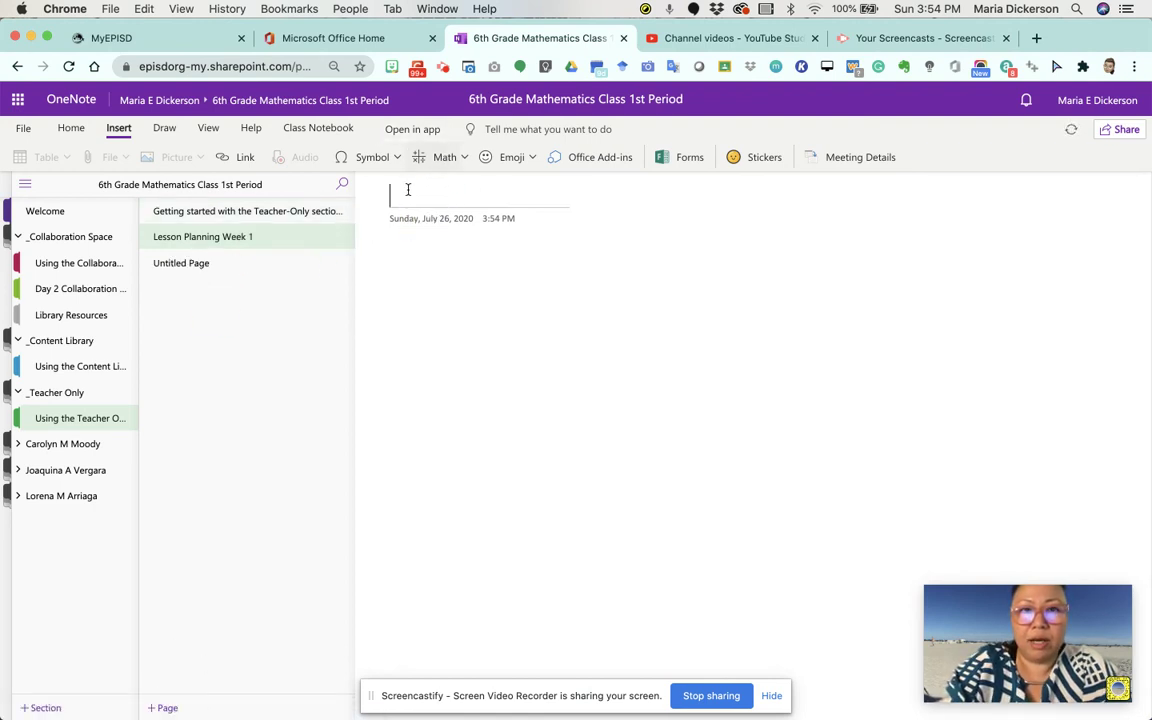
{"action": "type", "text": "Lesson Planning Week 2"}
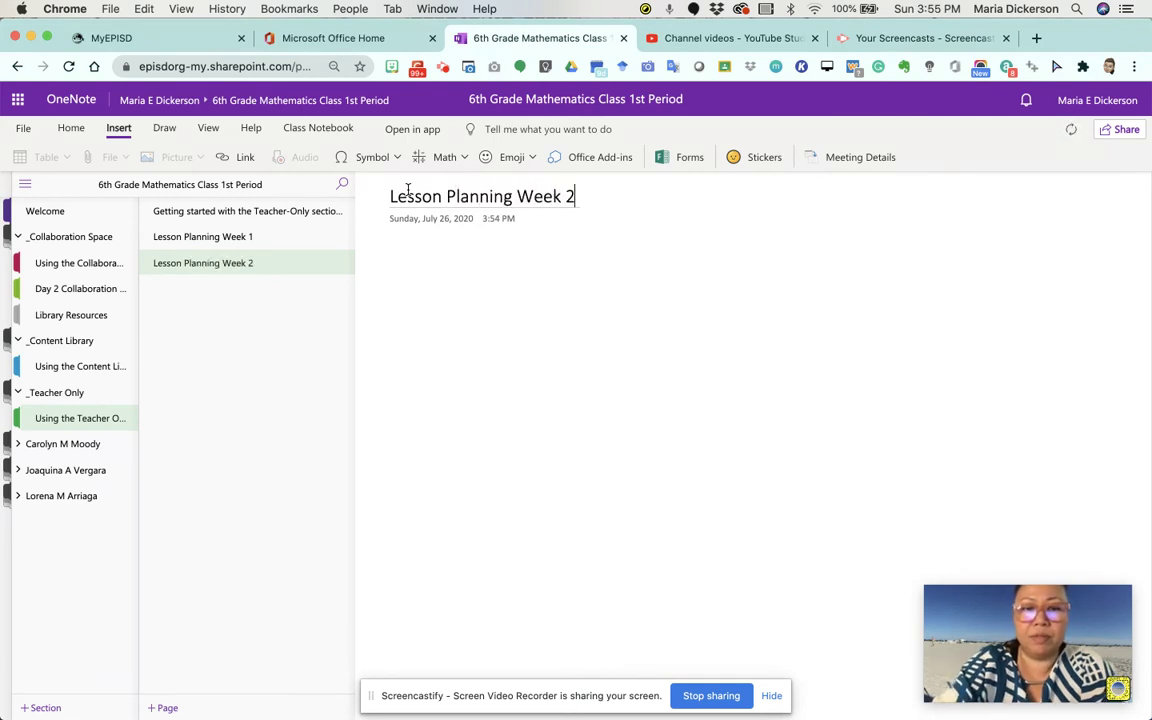
{"action": "left_click", "coordinate": [283, 213]}
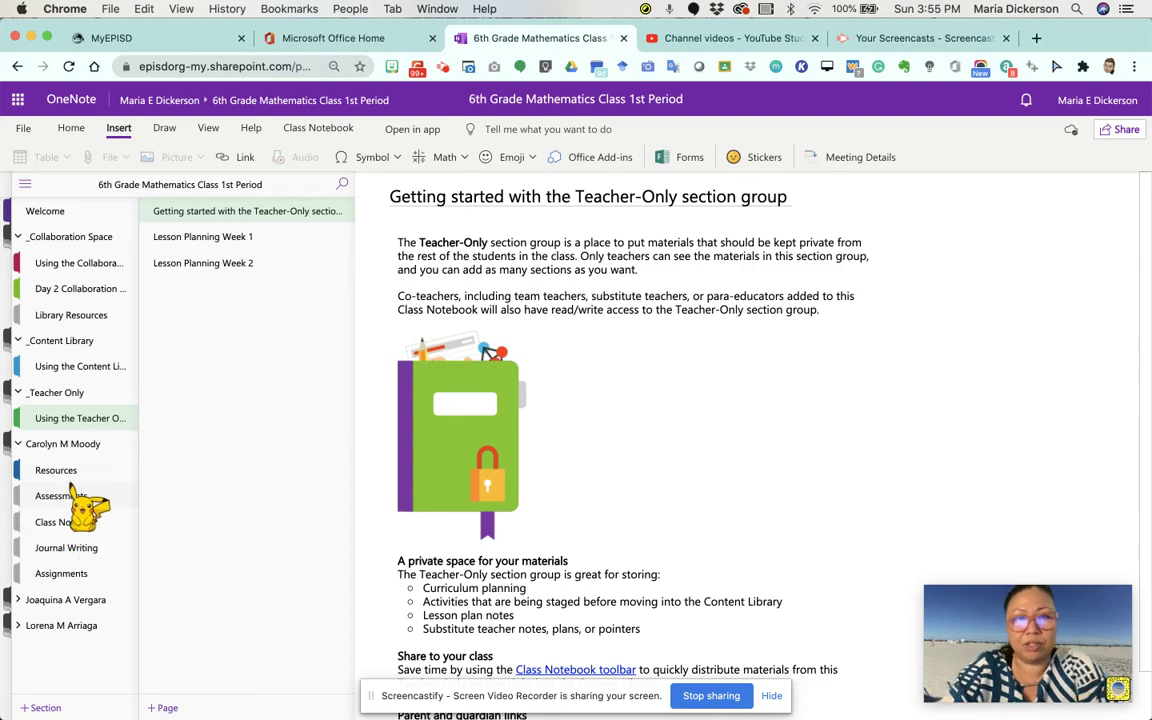
Look through the first student's Resources, Assessments, Class Notes, Journal Writing and Assignments sections, ending on Journal Writing
{"action": "scroll", "coordinate": [75, 497], "scroll_direction": "up", "scroll_amount": 5}
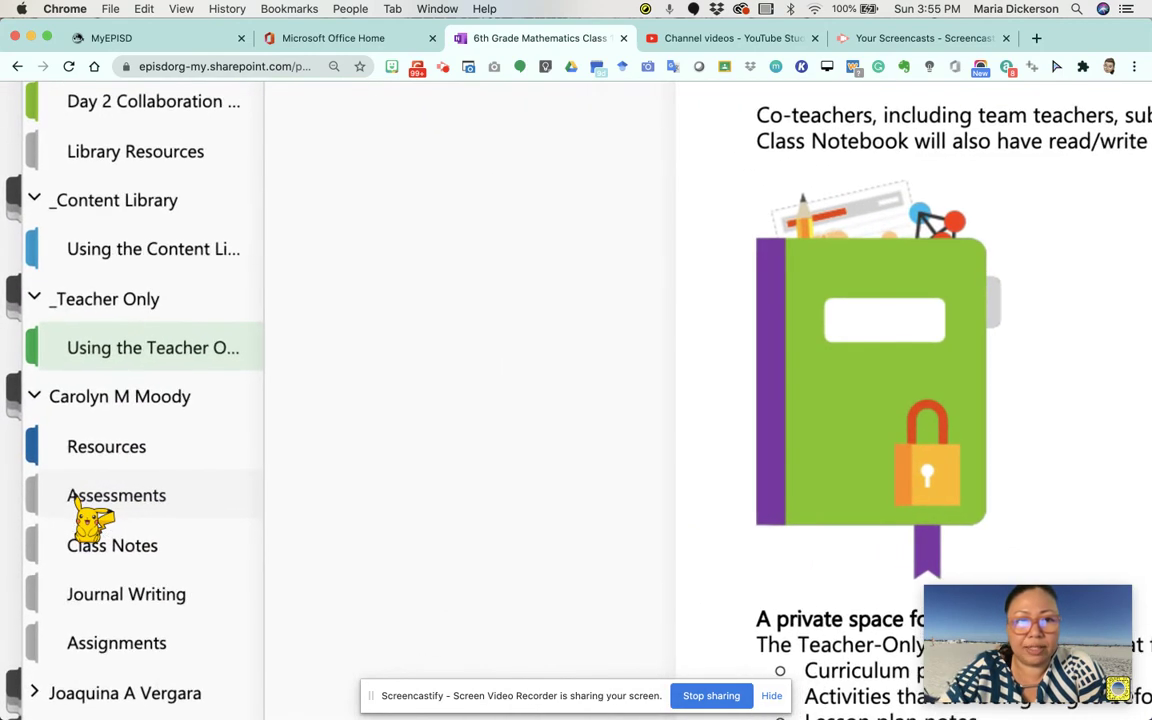
{"action": "scroll", "coordinate": [85, 519], "scroll_direction": "down", "scroll_amount": 1}
{"action": "left_click", "coordinate": [103, 355]}
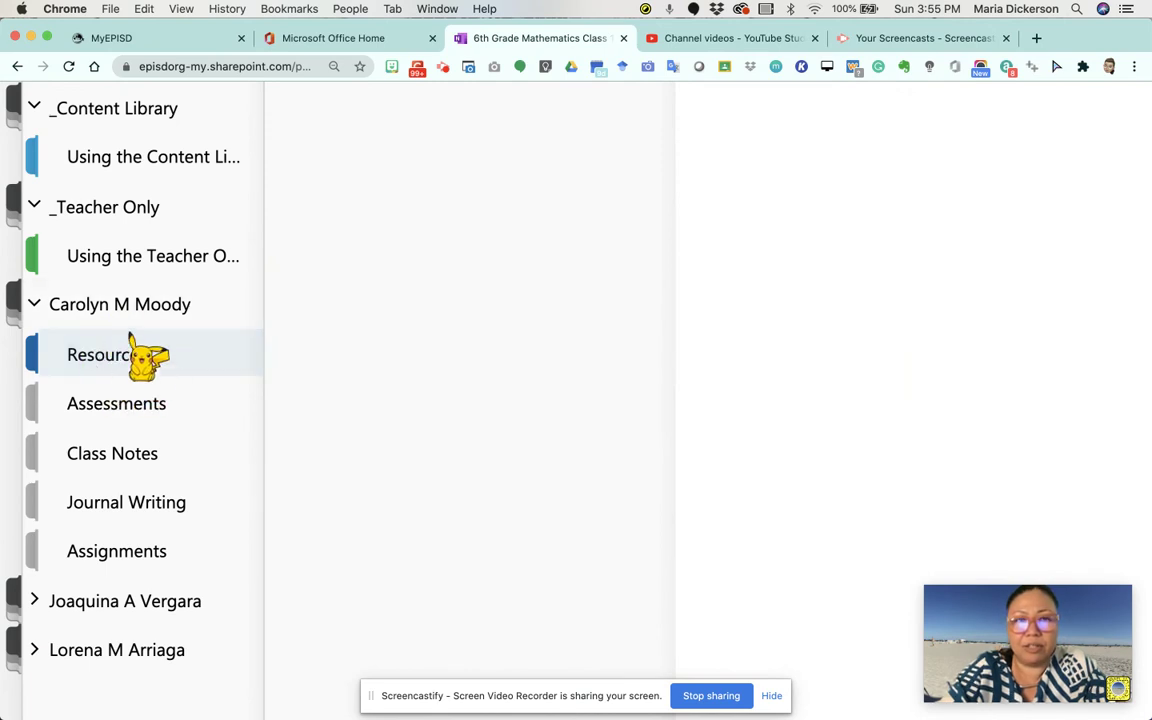
{"action": "left_click", "coordinate": [120, 412]}
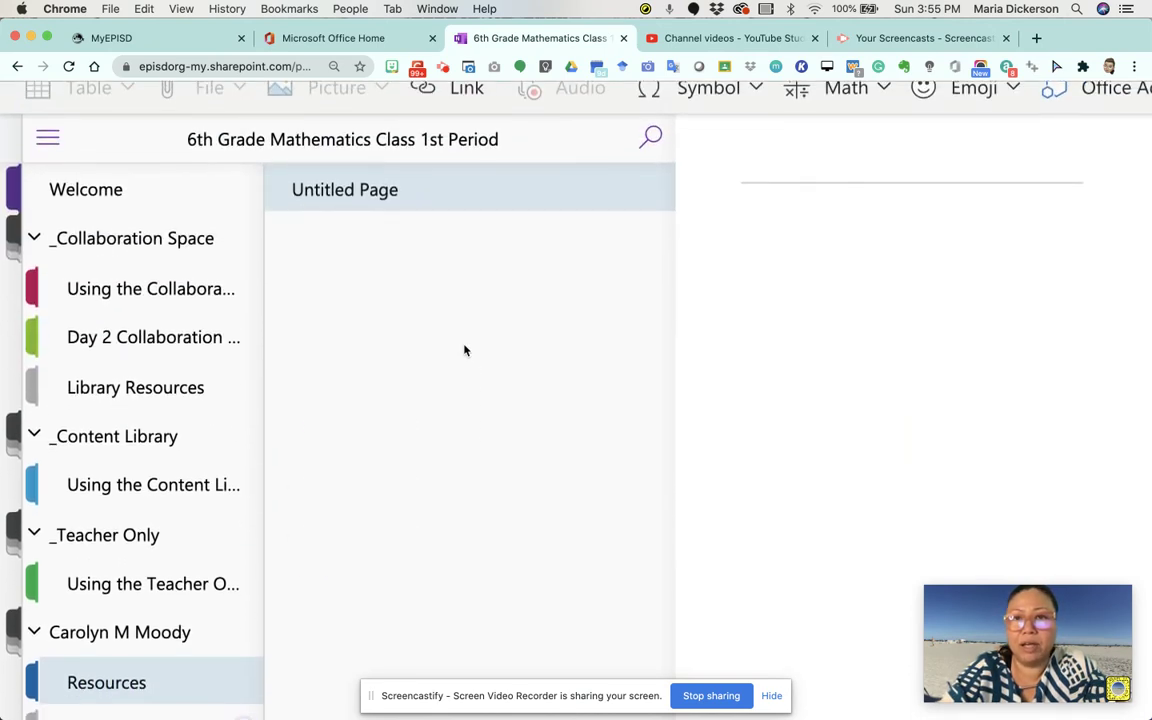
{"action": "left_click", "coordinate": [130, 374]}
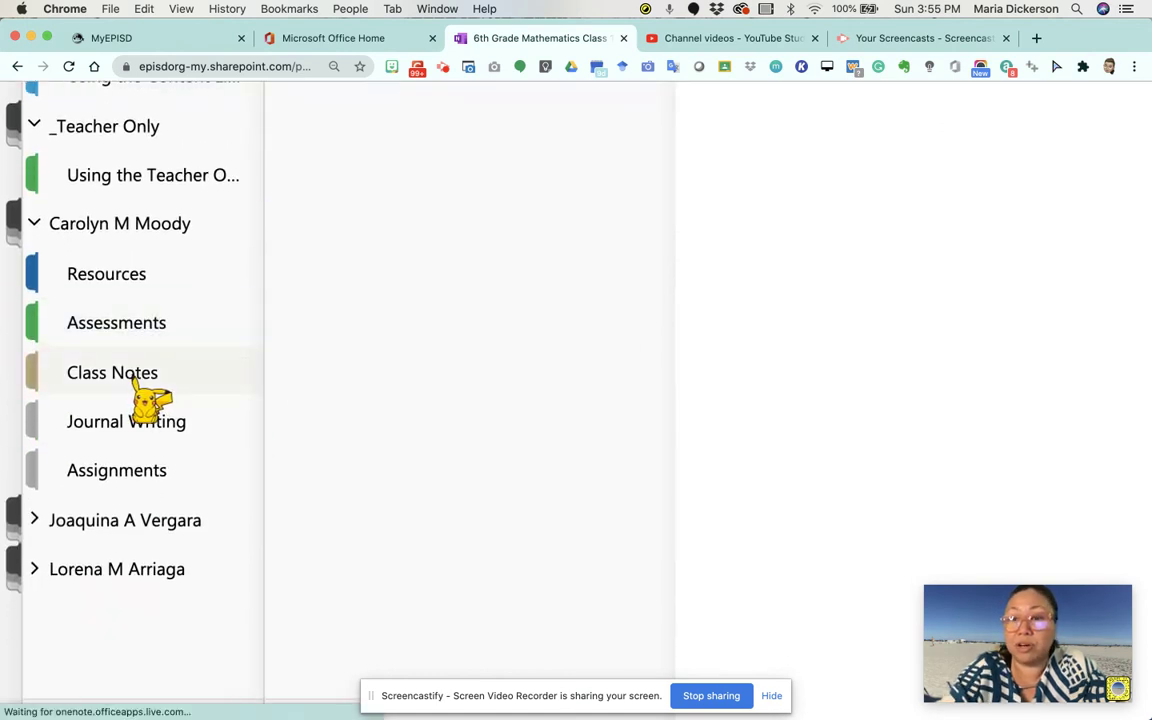
{"action": "left_click", "coordinate": [143, 421]}
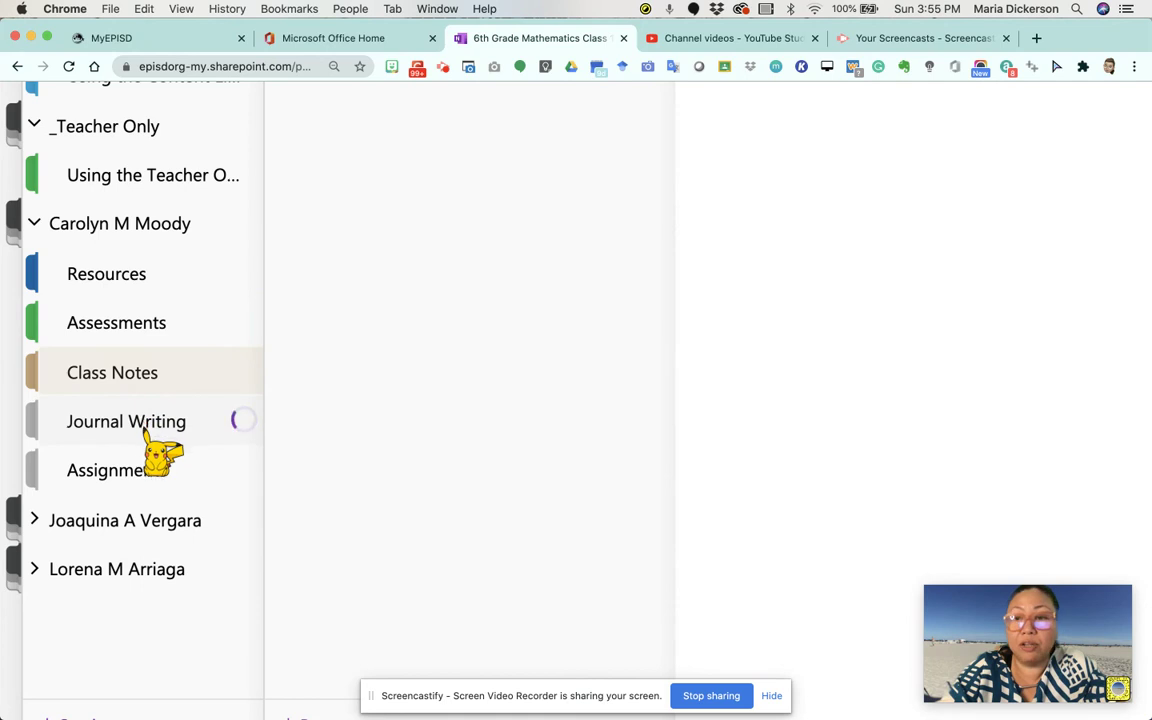
{"action": "left_click", "coordinate": [149, 470]}
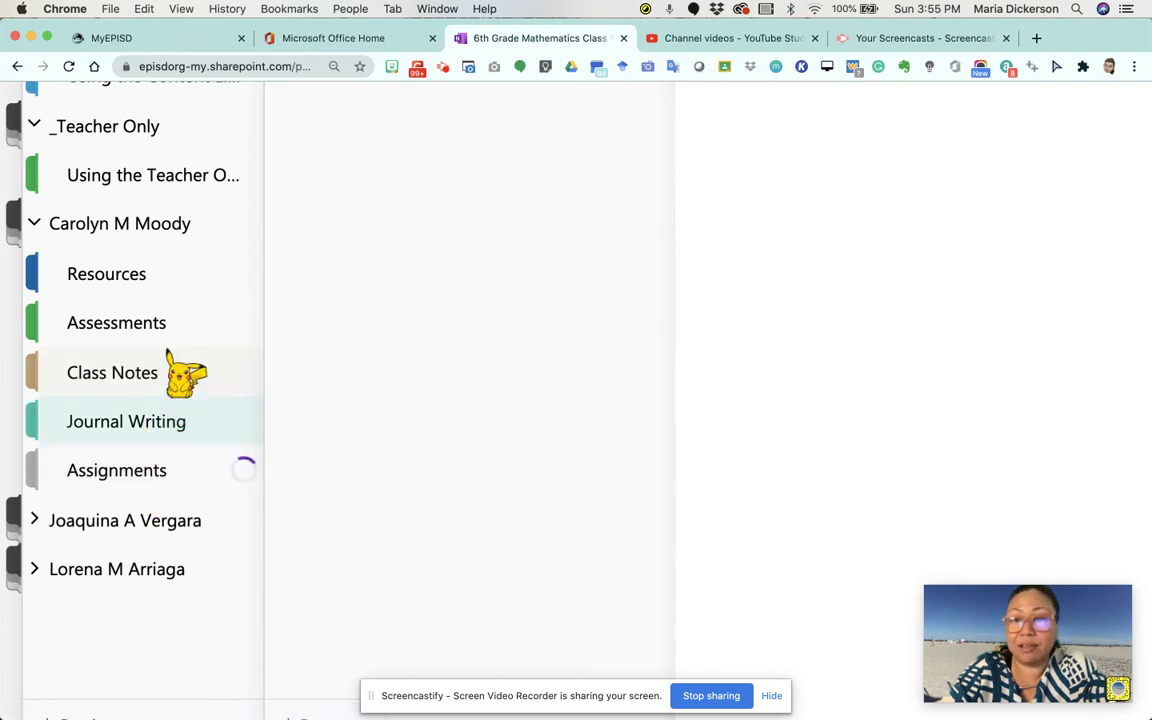
{"action": "left_click", "coordinate": [172, 421]}
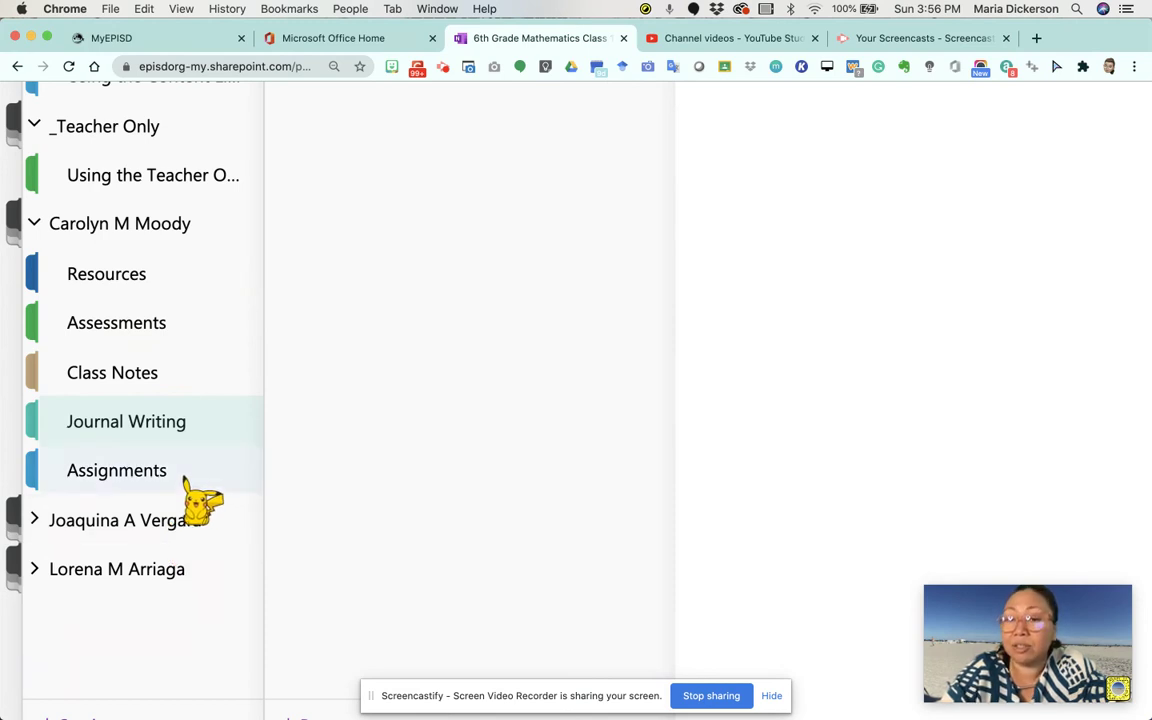
{"action": "scroll", "coordinate": [182, 424], "scroll_direction": "up", "scroll_amount": 2}
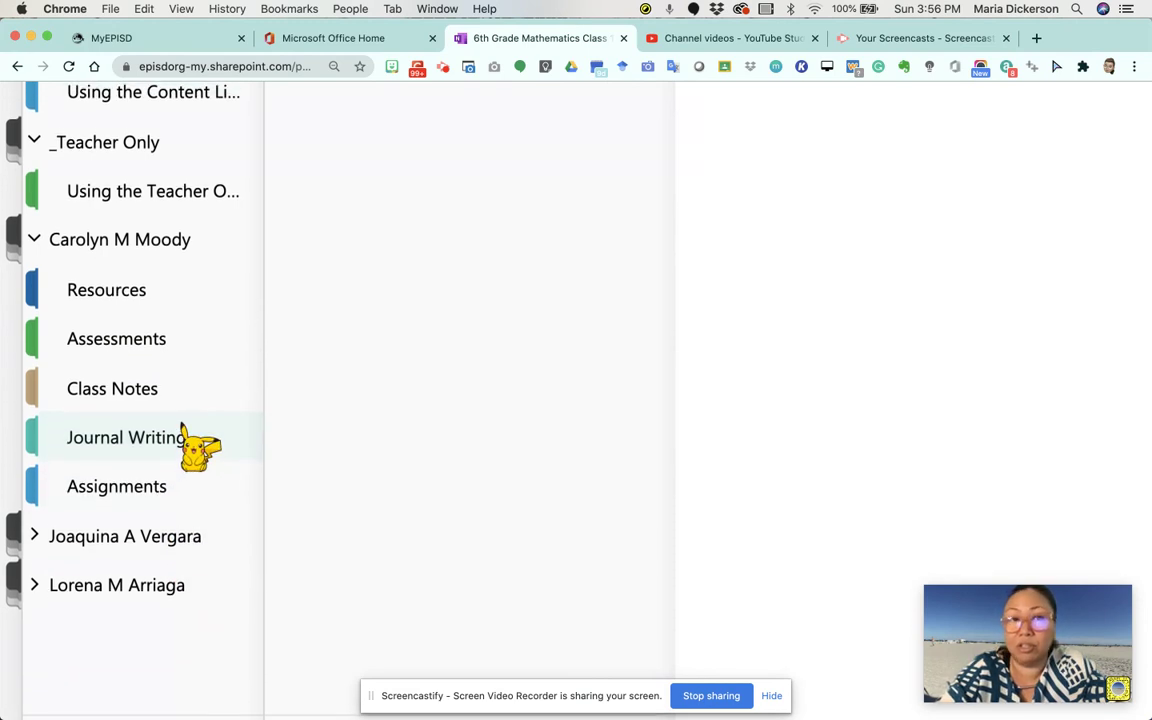
{"action": "scroll", "coordinate": [166, 434], "scroll_direction": "down", "scroll_amount": 5}
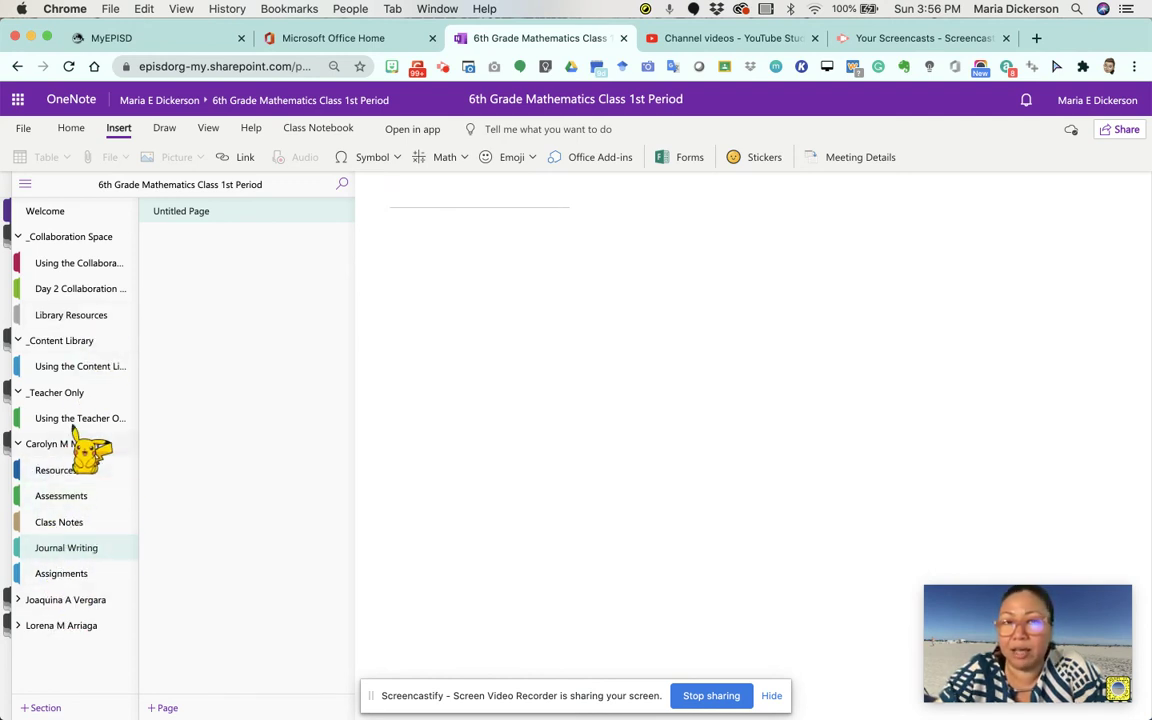
Open the notebook's Welcome section at the Welcome to Class Notebook page and show the viewing commands
{"action": "left_click", "coordinate": [66, 212]}
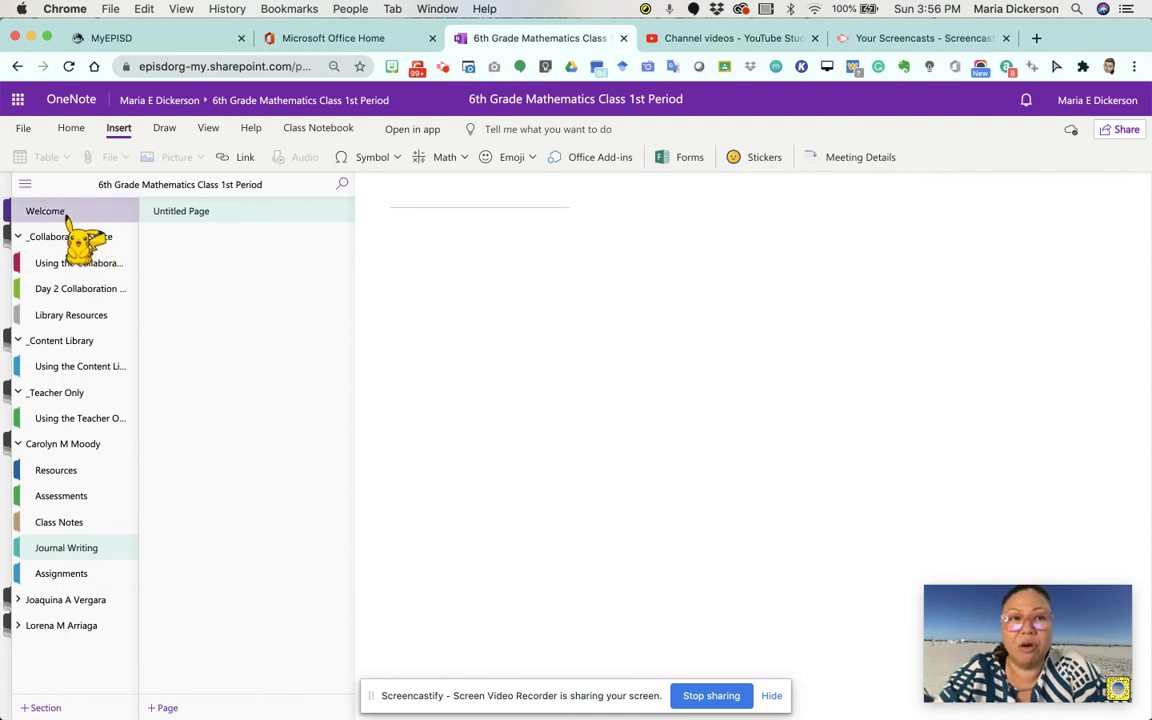
{"action": "left_click", "coordinate": [208, 130]}
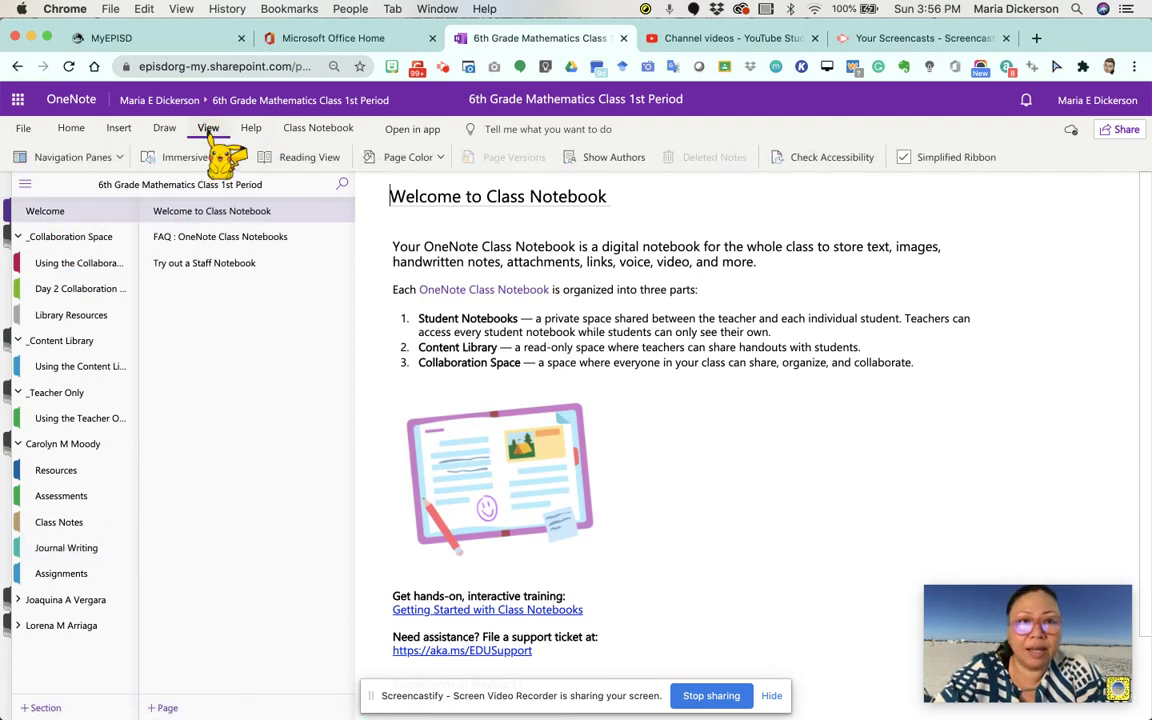